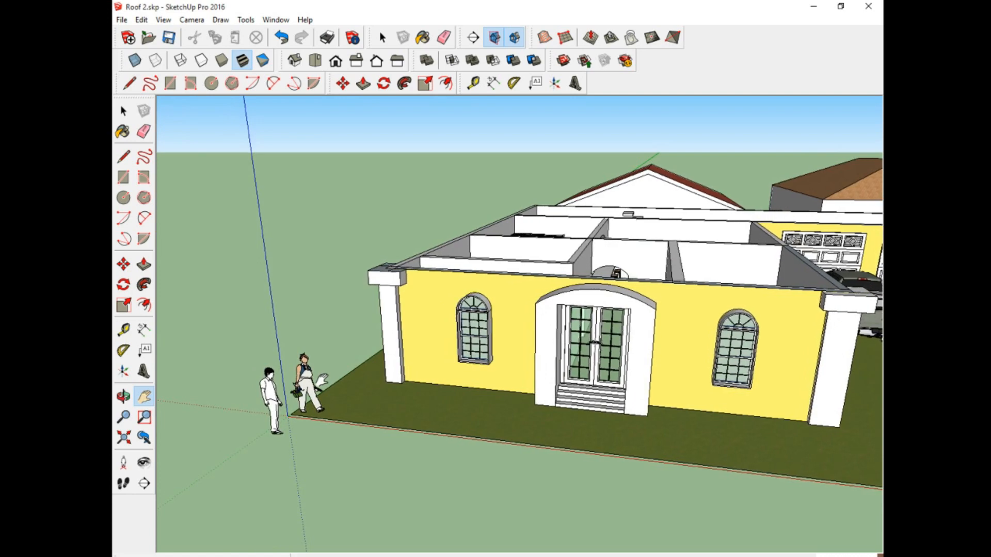
# - Examine the roofless house and the row of sample roof types, from the gabled roof to the intersecting roof
pyautogui.moveTo(322, 380); pyautogui.dragTo(289, 324, button='middle')
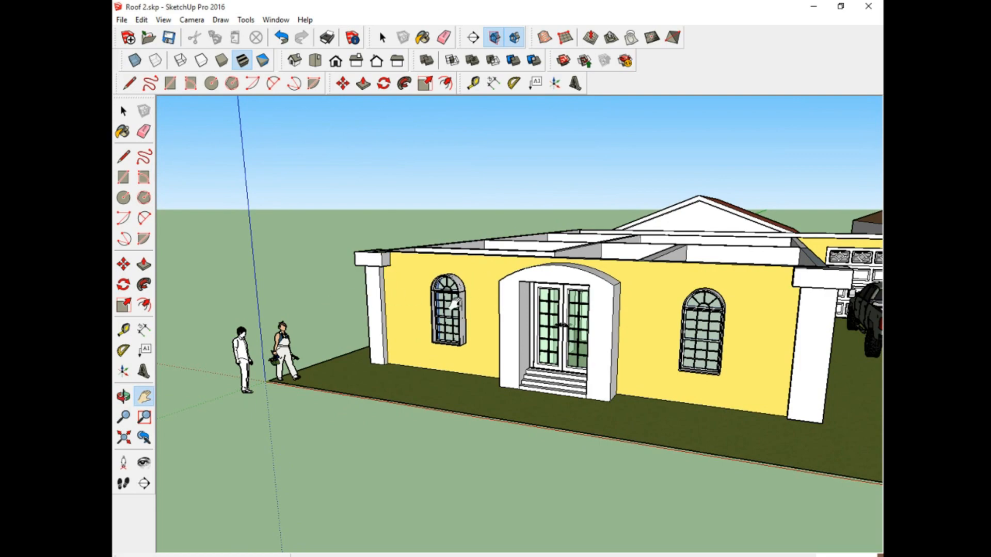
pyautogui.scroll(-5, 577, 254)
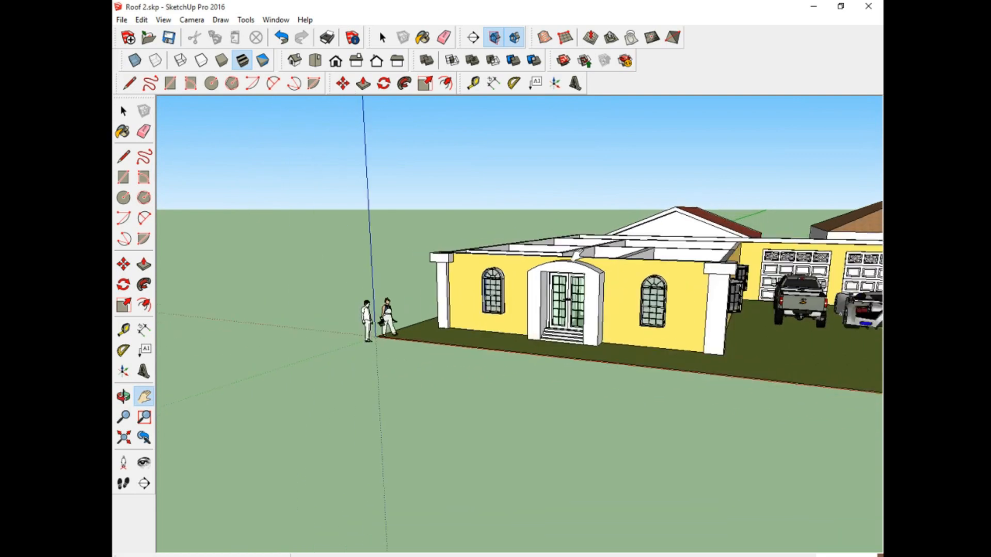
pyautogui.moveTo(578, 254); pyautogui.dragTo(609, 356, button='middle')
pyautogui.moveTo(688, 217); pyautogui.dragTo(356, 271)
pyautogui.moveTo(356, 271); pyautogui.dragTo(431, 431, button='middle')
pyautogui.press('h')
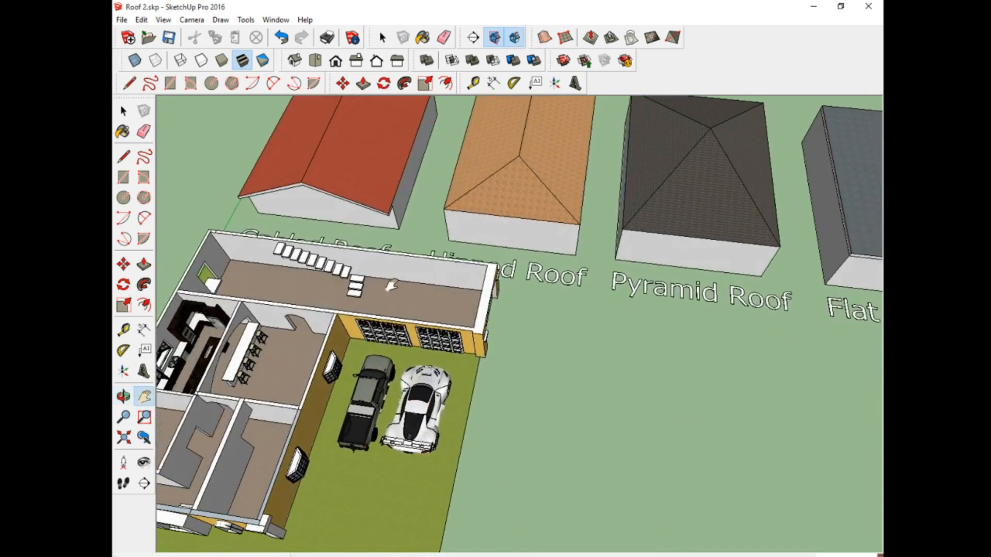
pyautogui.scroll(-2, 390, 279)
pyautogui.moveTo(489, 289); pyautogui.dragTo(444, 162, button='middle')
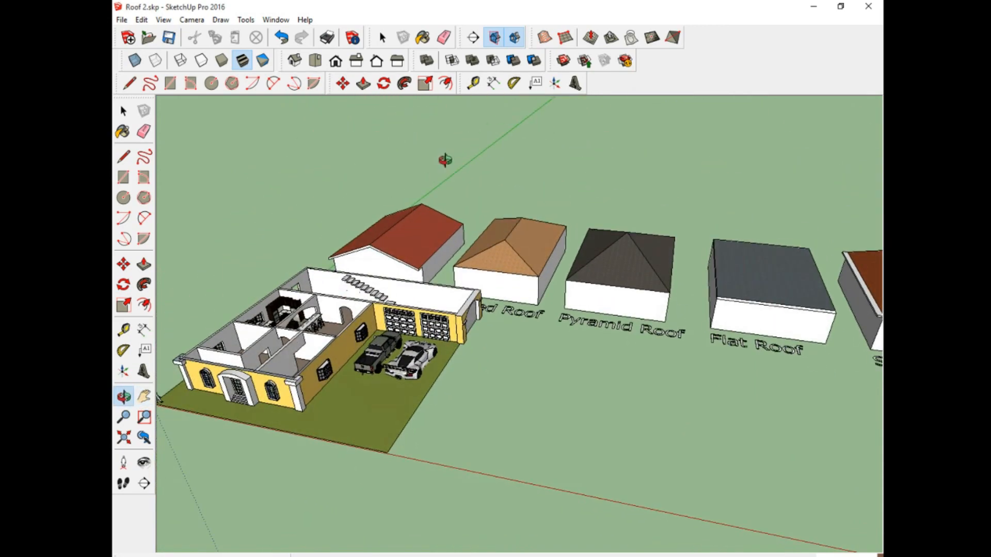
pyautogui.scroll(1, 445, 161)
pyautogui.moveTo(491, 288); pyautogui.dragTo(343, 275)
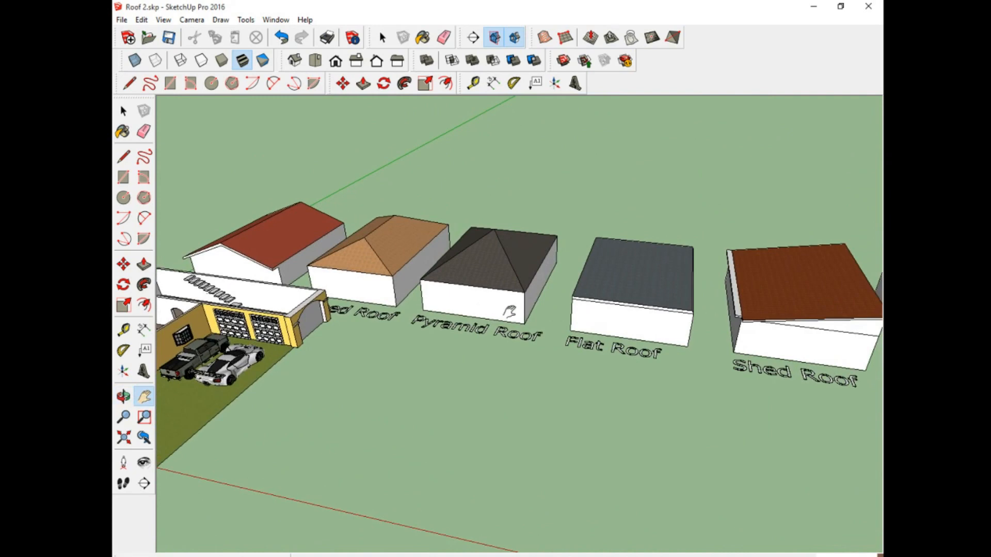
pyautogui.moveTo(510, 311); pyautogui.dragTo(432, 310)
pyautogui.moveTo(872, 310); pyautogui.dragTo(599, 309)
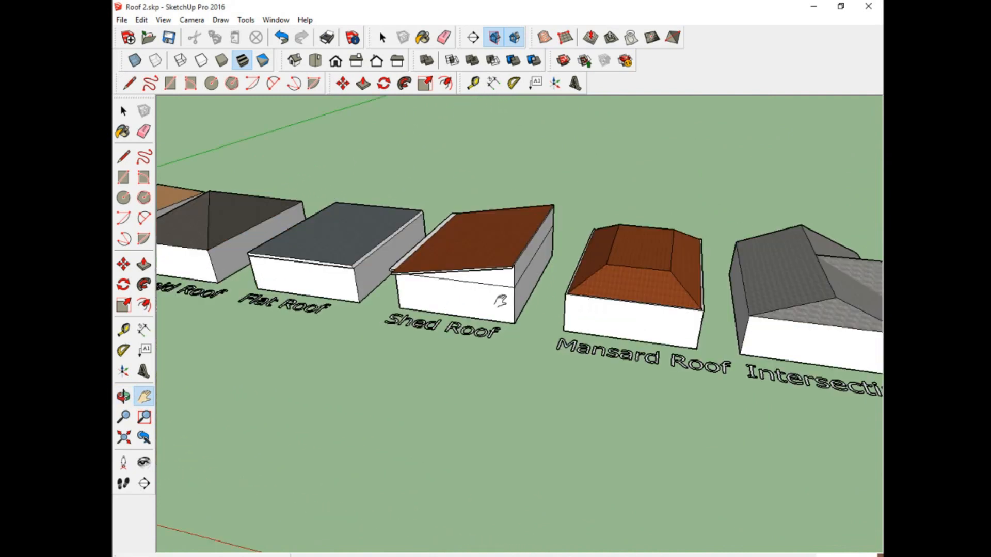
pyautogui.moveTo(500, 301); pyautogui.dragTo(420, 287)
pyautogui.moveTo(643, 306); pyautogui.dragTo(565, 303)
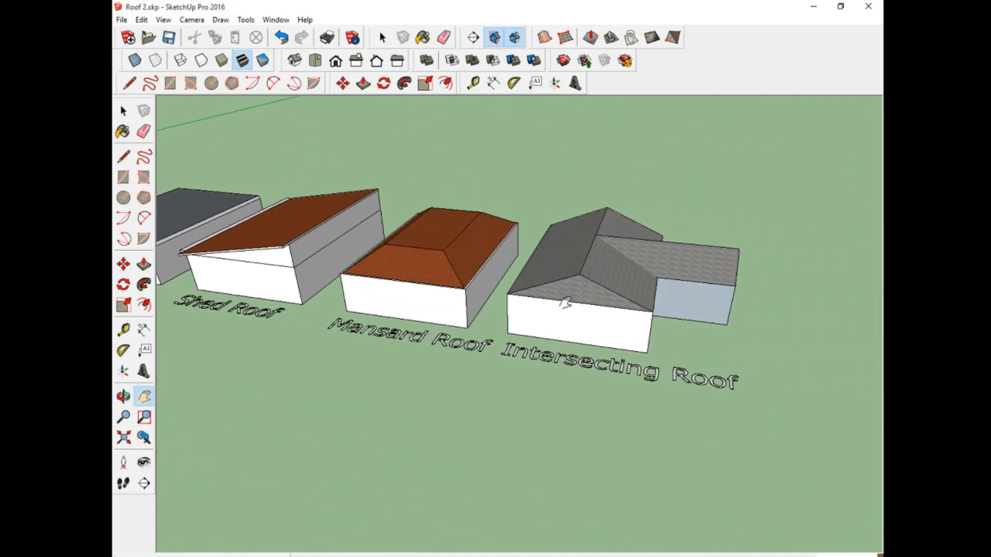
pyautogui.moveTo(566, 303); pyautogui.dragTo(468, 308, button='middle')
pyautogui.moveTo(348, 251); pyautogui.dragTo(710, 347)
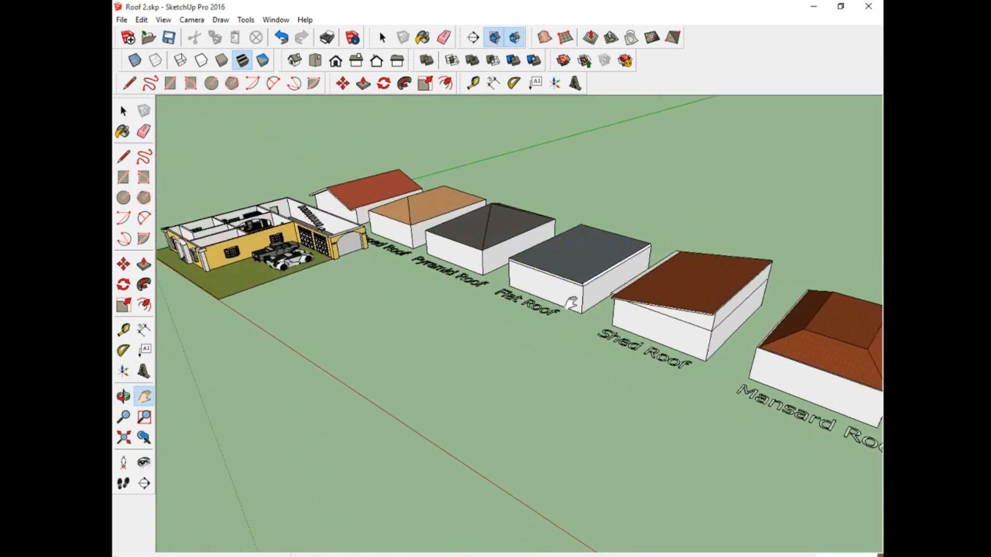
# - Draw a rectangle on the ground beside the house's driveway and a smaller one inside it as the wall outline
pyautogui.moveTo(571, 303); pyautogui.dragTo(405, 398, button='middle')
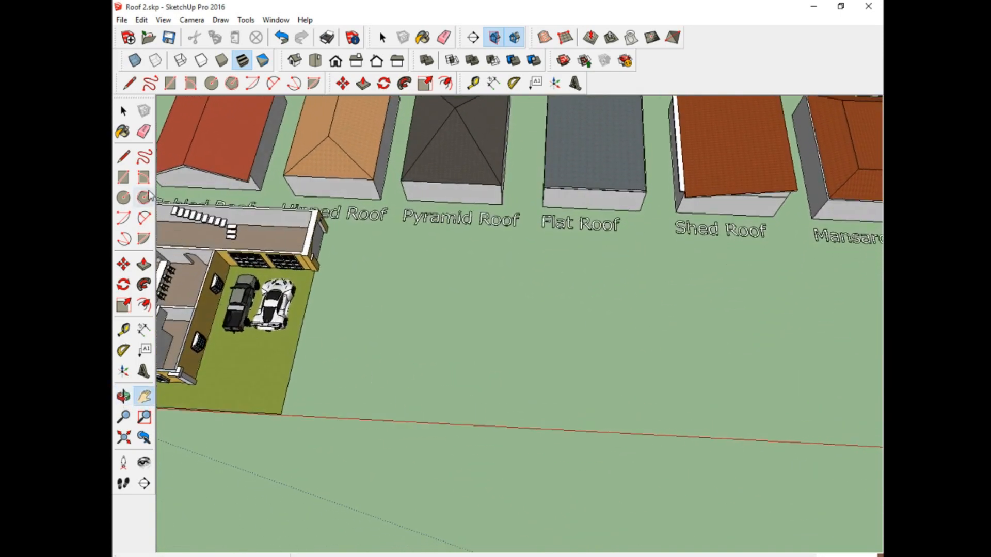
pyautogui.click(123, 178)
pyautogui.click(357, 254)
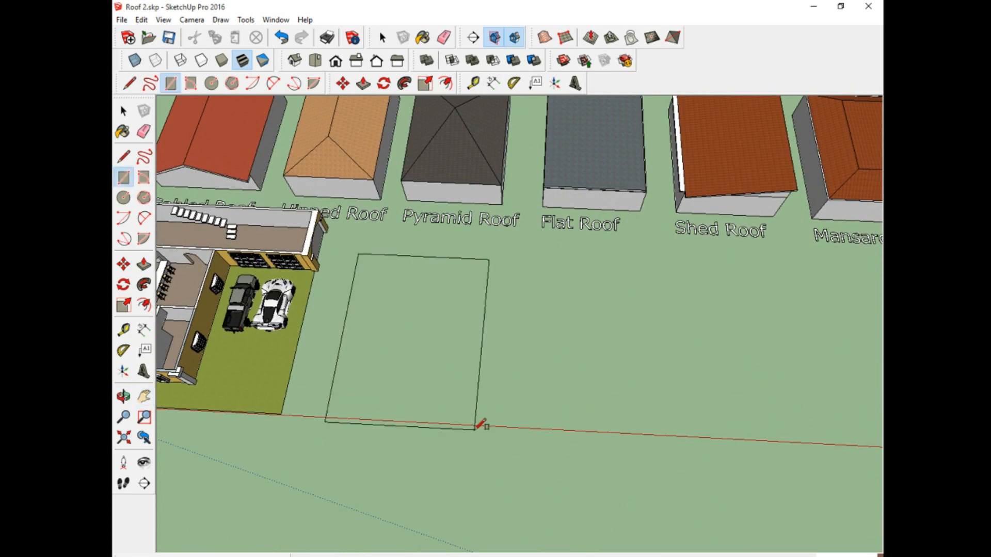
pyautogui.click(475, 428)
pyautogui.click(365, 261)
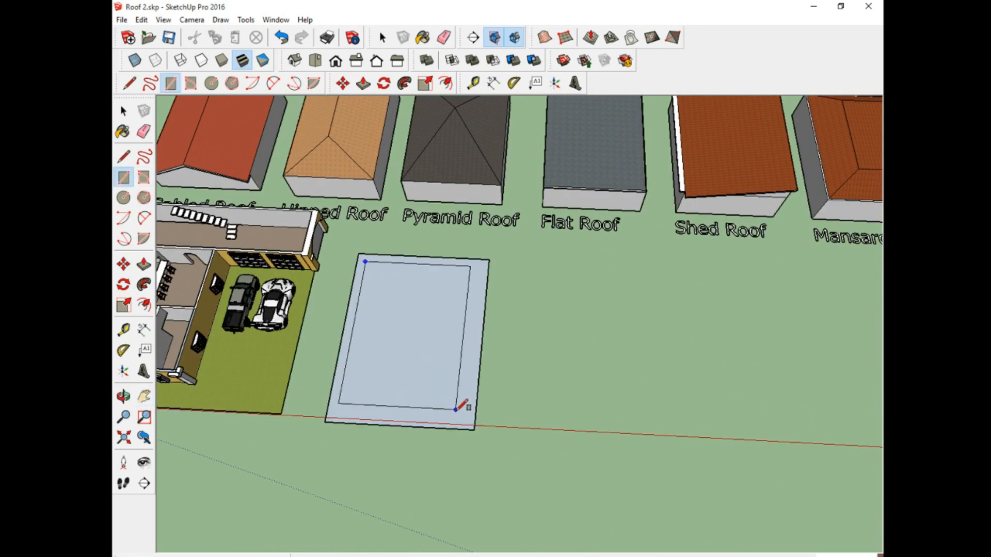
pyautogui.click(468, 426)
# - Push/Pull the border between the two rectangles upward to form the four walls
pyautogui.moveTo(426, 386); pyautogui.dragTo(408, 278, button='middle')
pyautogui.click(144, 264)
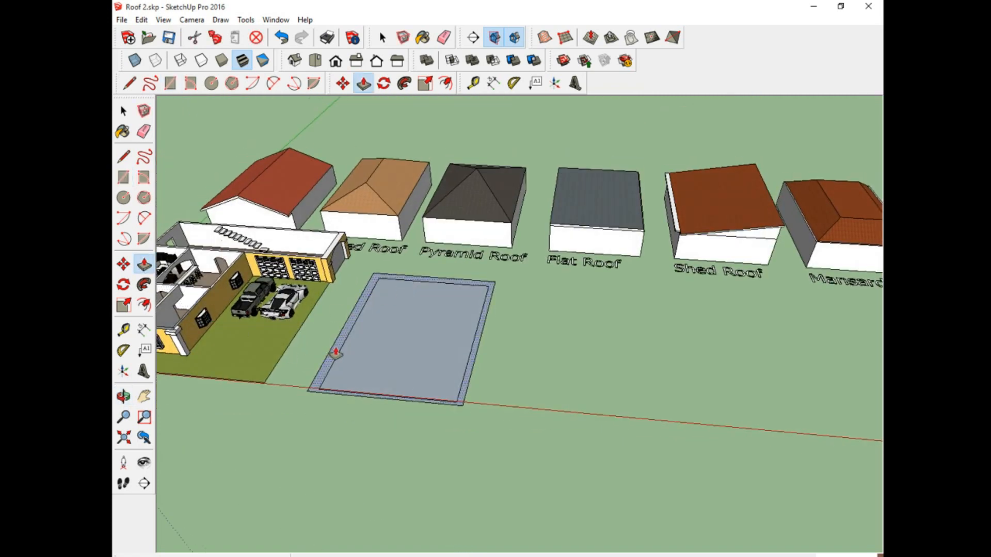
pyautogui.moveTo(334, 349); pyautogui.dragTo(296, 368)
# - Draw a thin upright rectangle along the outer top edge of the new building's front wall, spanning its full width
pyautogui.moveTo(296, 367); pyautogui.dragTo(392, 350, button='middle')
pyautogui.scroll(2, 367, 329)
pyautogui.click(125, 177)
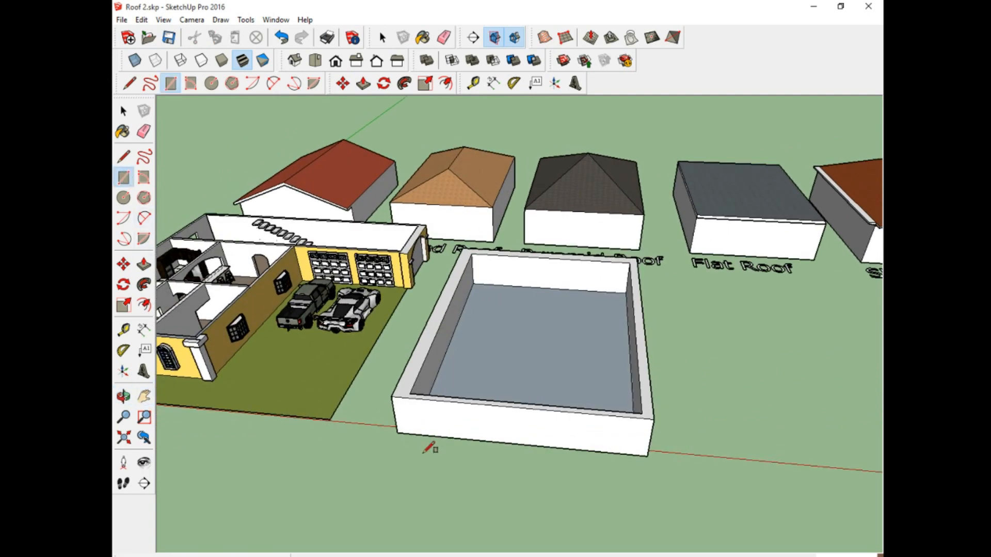
pyautogui.moveTo(403, 393); pyautogui.dragTo(424, 310, button='middle')
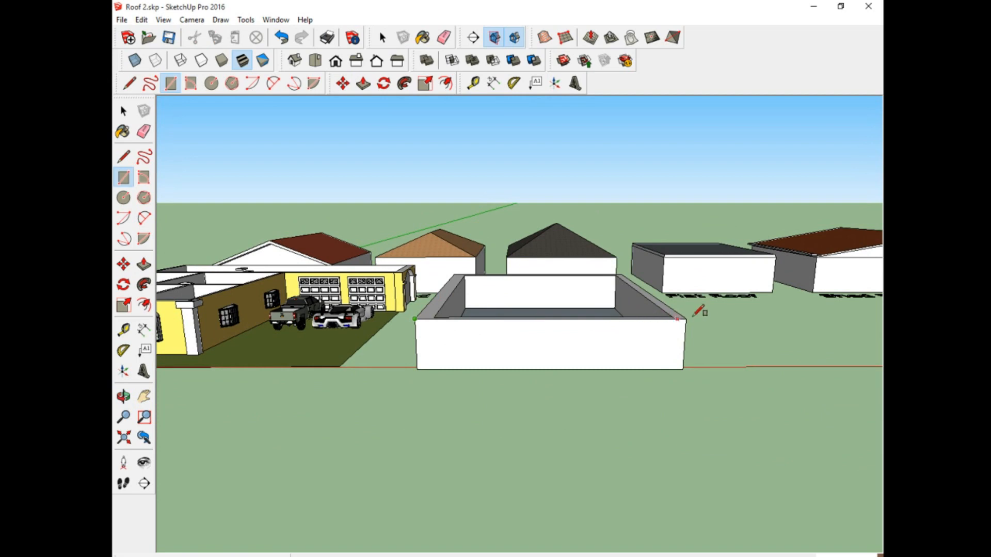
pyautogui.moveTo(692, 316); pyautogui.dragTo(694, 270, button='middle')
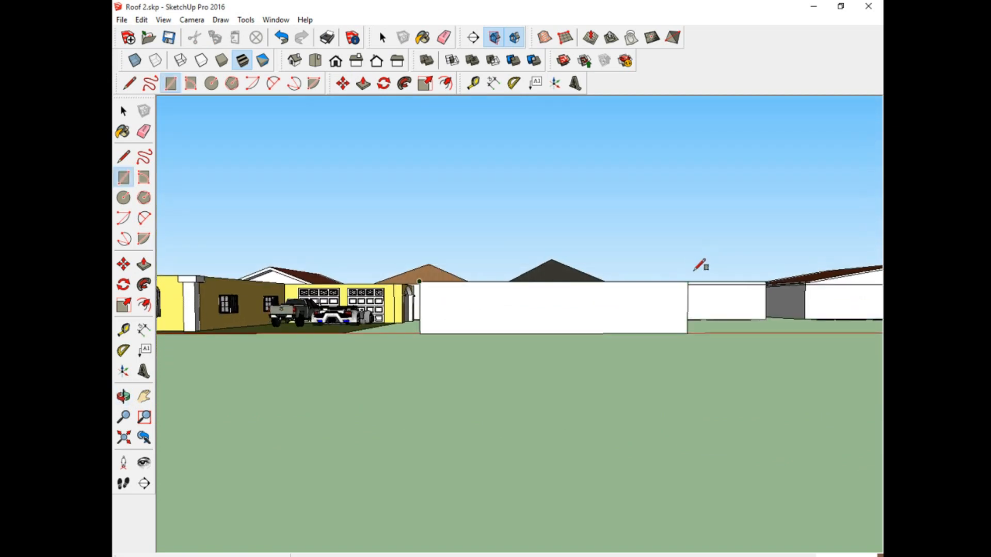
pyautogui.scroll(5, 694, 264)
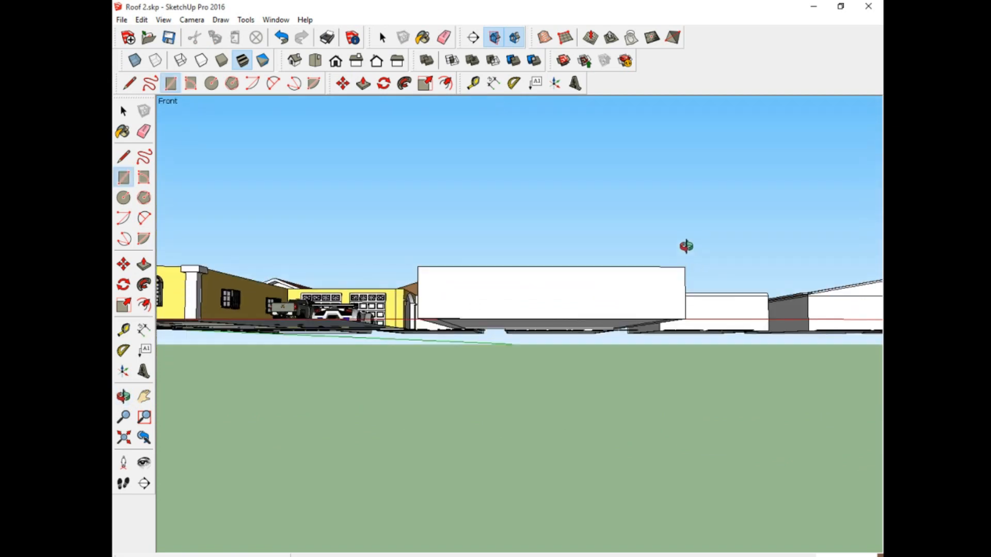
pyautogui.moveTo(688, 276); pyautogui.dragTo(472, 250, button='middle')
# - Push/Pull the thin upright rectangle across the walls to the opposite end, covering the building with a flat slab
pyautogui.click(124, 111)
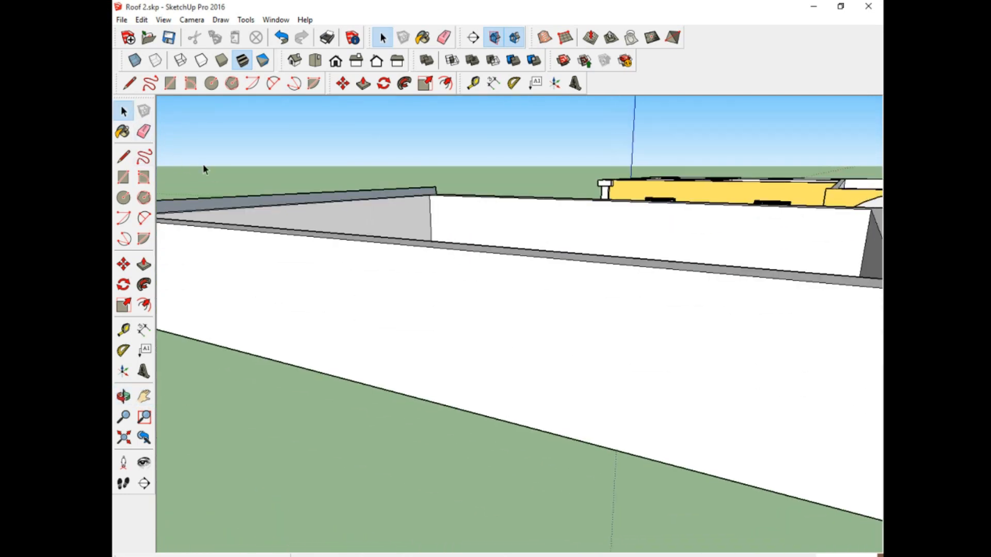
pyautogui.click(310, 197)
pyautogui.scroll(-3, 320, 212)
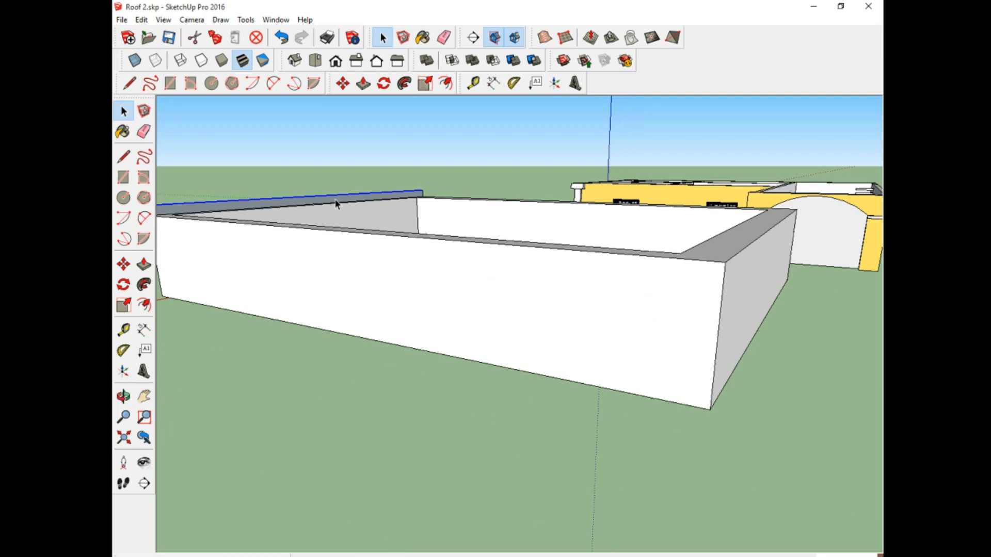
pyautogui.moveTo(342, 212); pyautogui.dragTo(304, 253, button='middle')
pyautogui.click(144, 265)
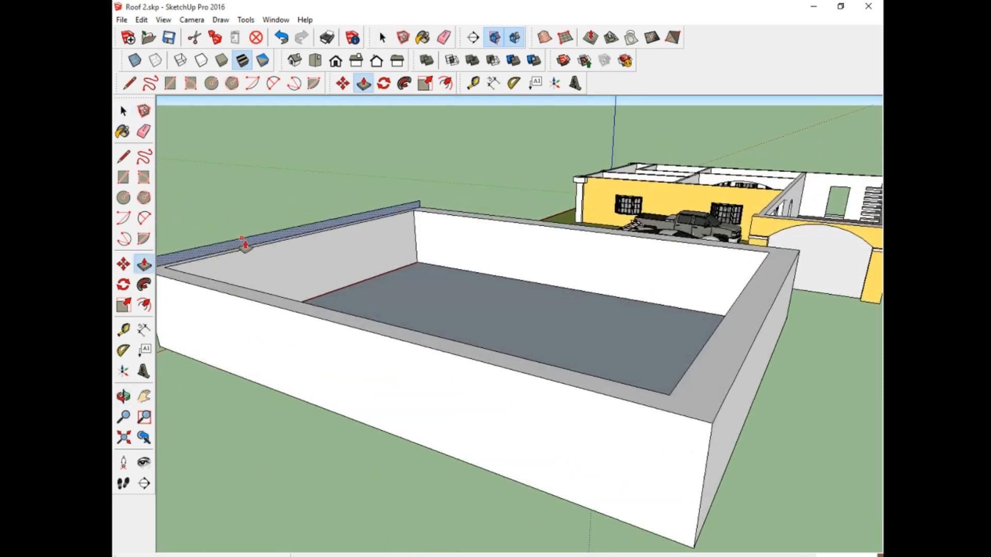
pyautogui.click(245, 247)
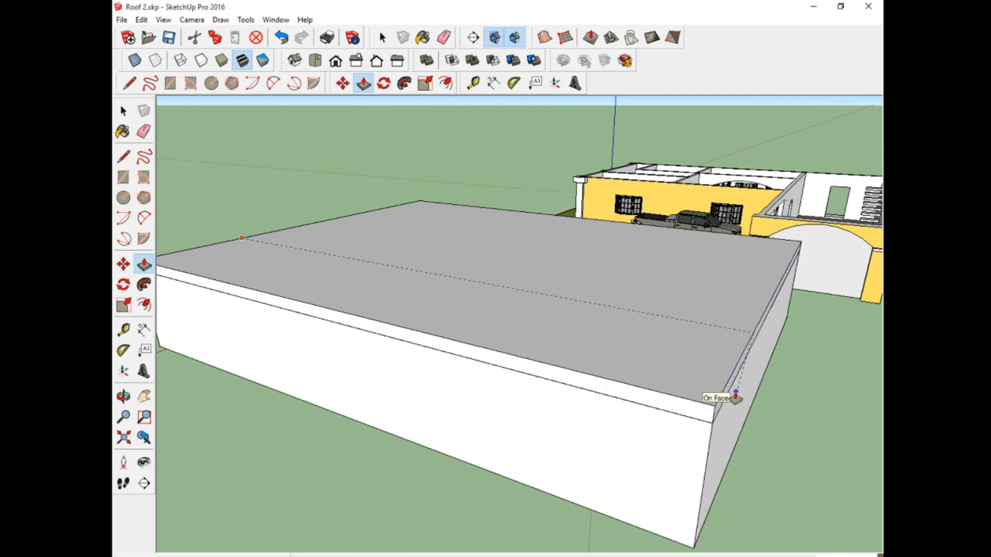
pyautogui.click(717, 401)
# - Draw a line along the top of the slab from the back edge's midpoint to the front edge's midpoint
pyautogui.click(144, 397)
pyautogui.moveTo(273, 311); pyautogui.dragTo(378, 308)
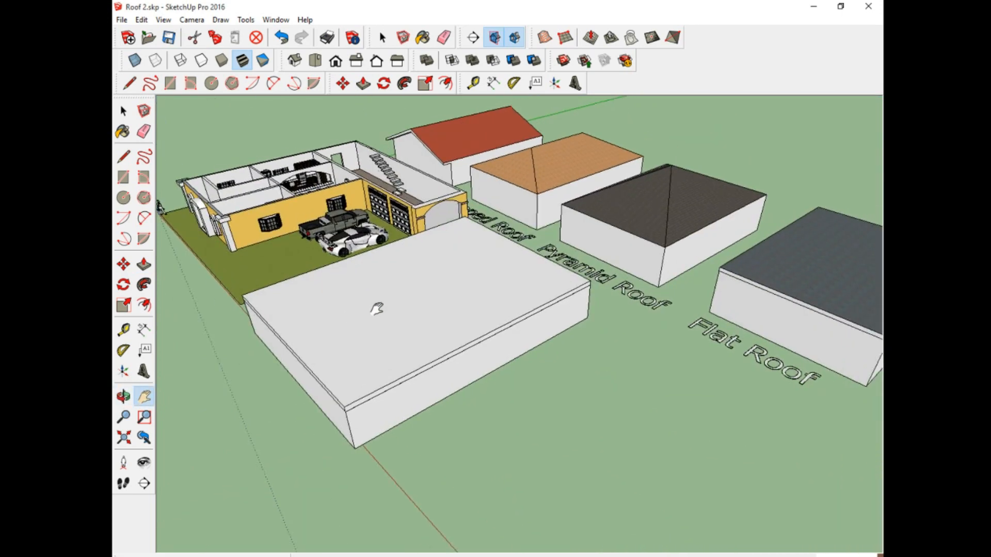
pyautogui.moveTo(378, 307); pyautogui.dragTo(544, 343, button='middle')
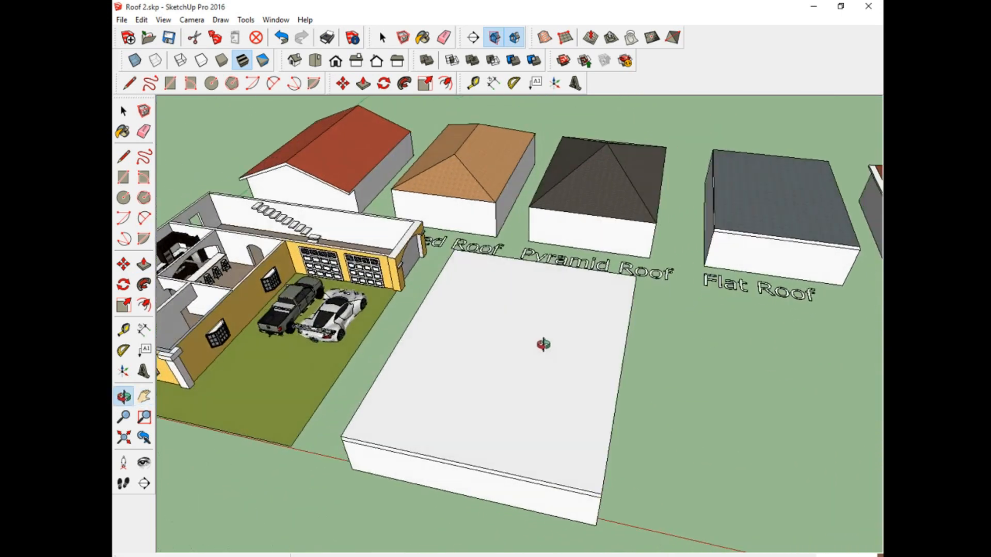
pyautogui.click(124, 156)
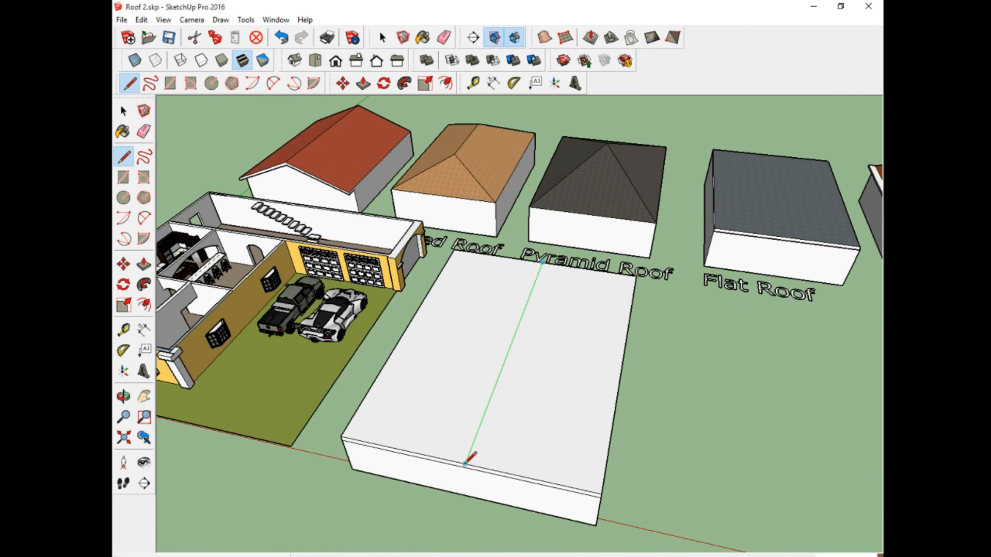
pyautogui.click(465, 464)
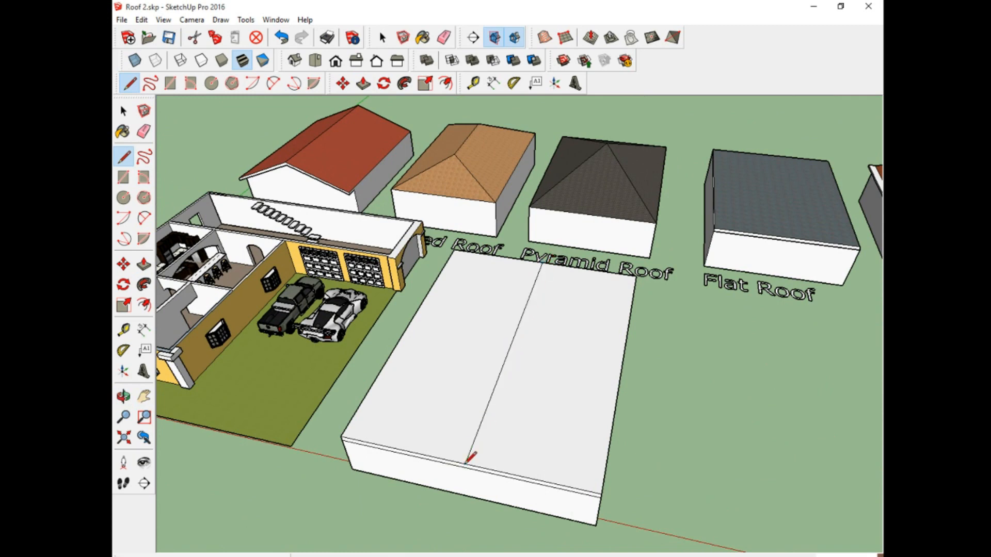
# - Move the slab's centre line straight up along the blue axis to form a gabled roof ridge
pyautogui.click(123, 264)
pyautogui.moveTo(474, 354); pyautogui.dragTo(465, 307, button='middle')
pyautogui.press('space')
pyautogui.click(465, 307)
pyautogui.click(466, 305)
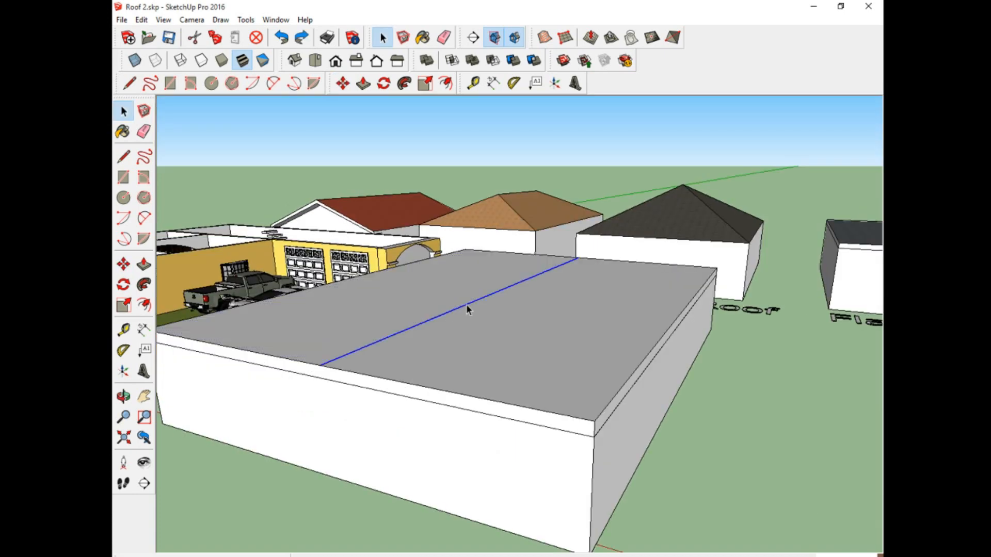
pyautogui.click(123, 264)
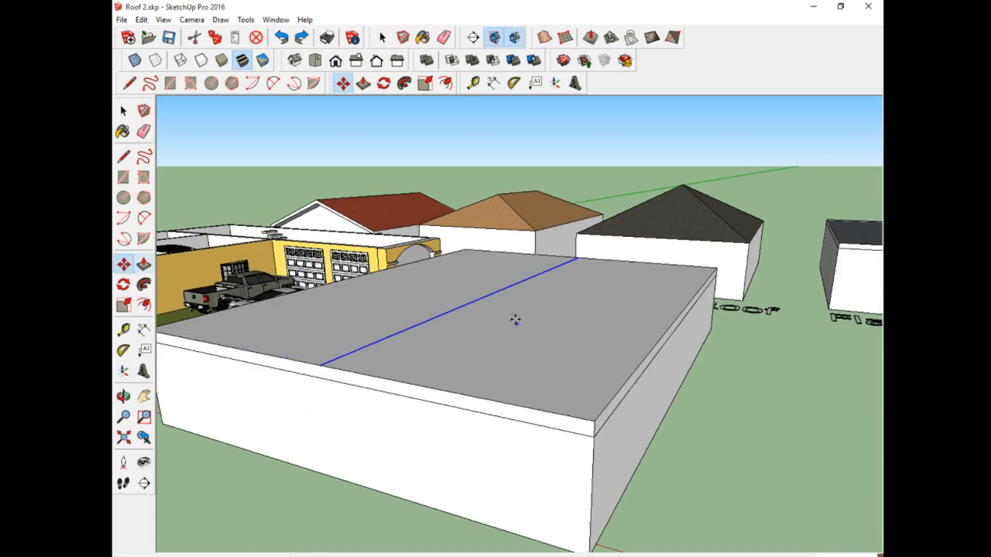
pyautogui.click(466, 303)
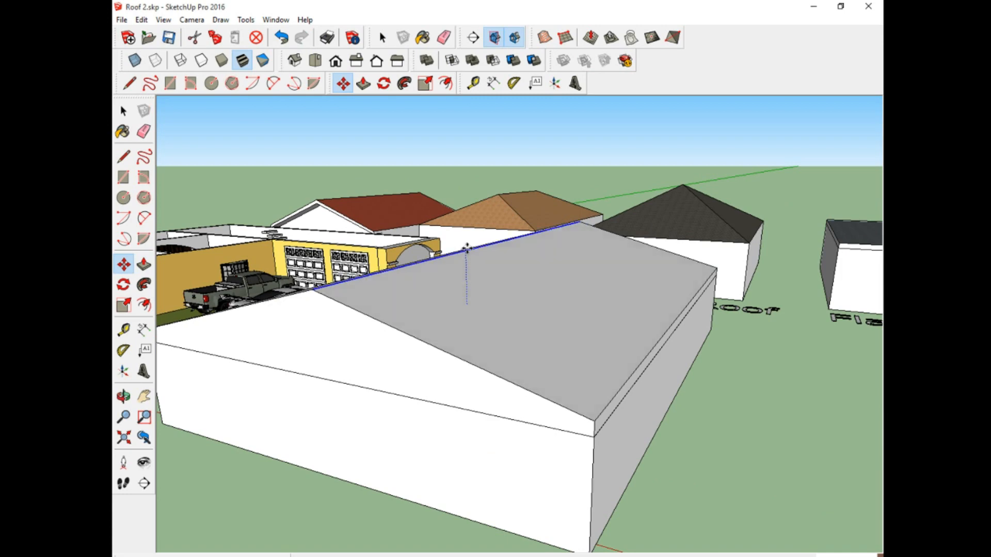
pyautogui.click(468, 239)
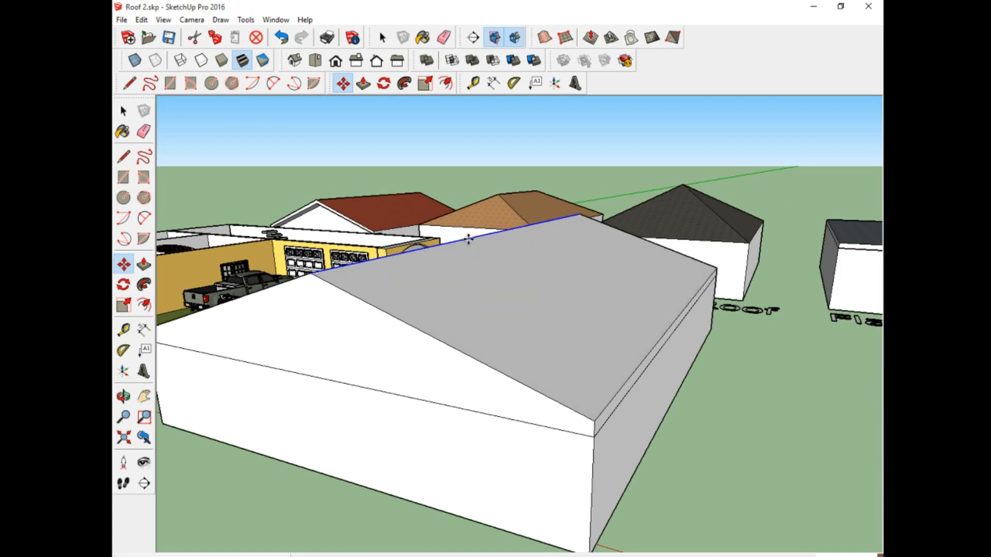
pyautogui.moveTo(454, 286); pyautogui.dragTo(529, 321, button='middle')
pyautogui.scroll(-3, 529, 321)
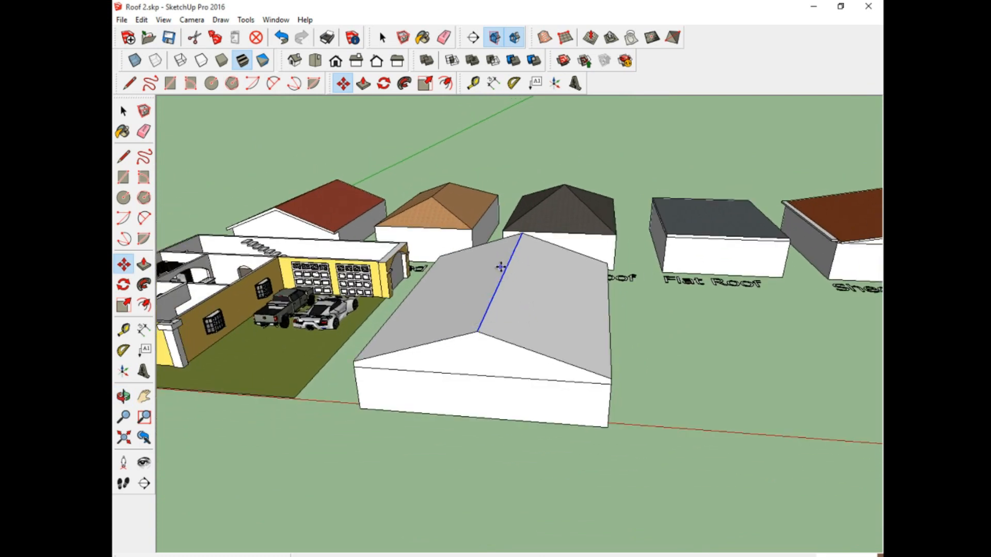
pyautogui.moveTo(479, 302); pyautogui.dragTo(459, 292, button='middle')
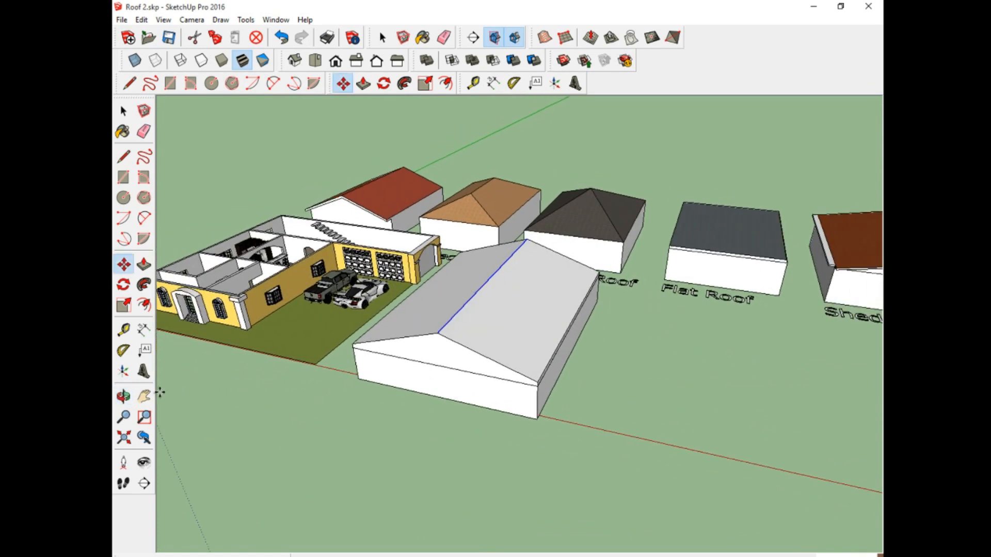
# - Paste the copied flat-topped building next to the gabled one, on the red axis, and clear the selection
pyautogui.click(144, 396)
pyautogui.moveTo(514, 277); pyautogui.dragTo(401, 294)
pyautogui.moveTo(401, 294); pyautogui.dragTo(403, 328, button='middle')
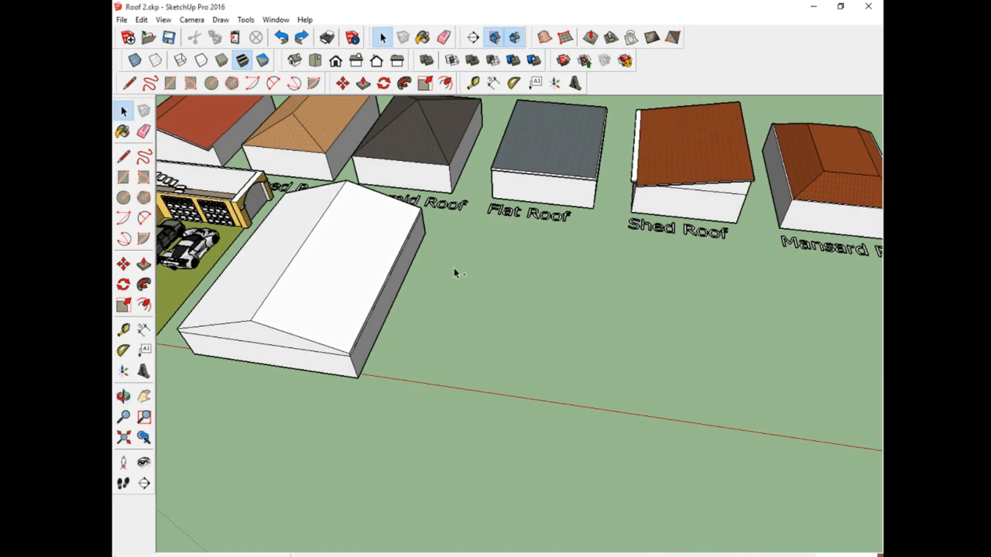
pyautogui.hotkey('ctrl', 'v')
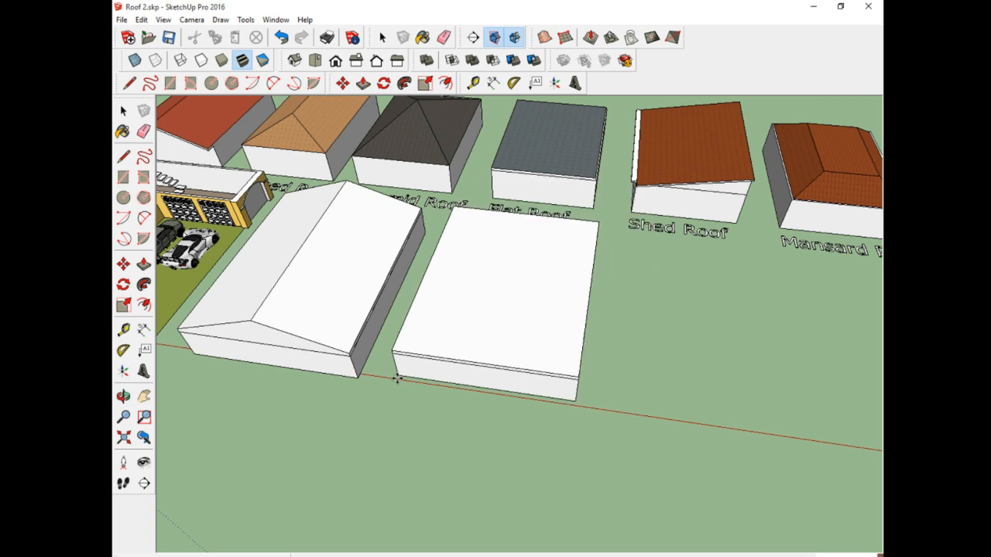
pyautogui.click(394, 379)
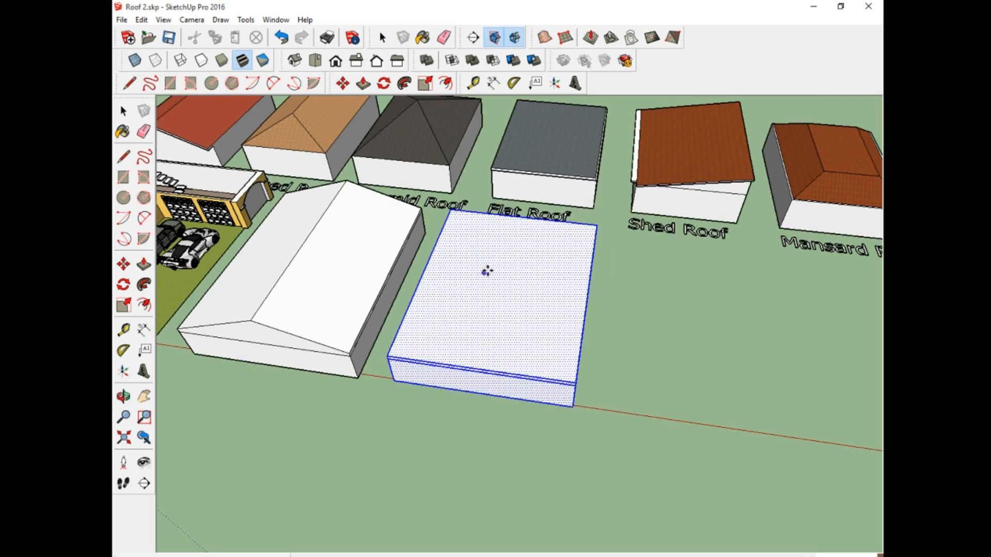
pyautogui.click(122, 111)
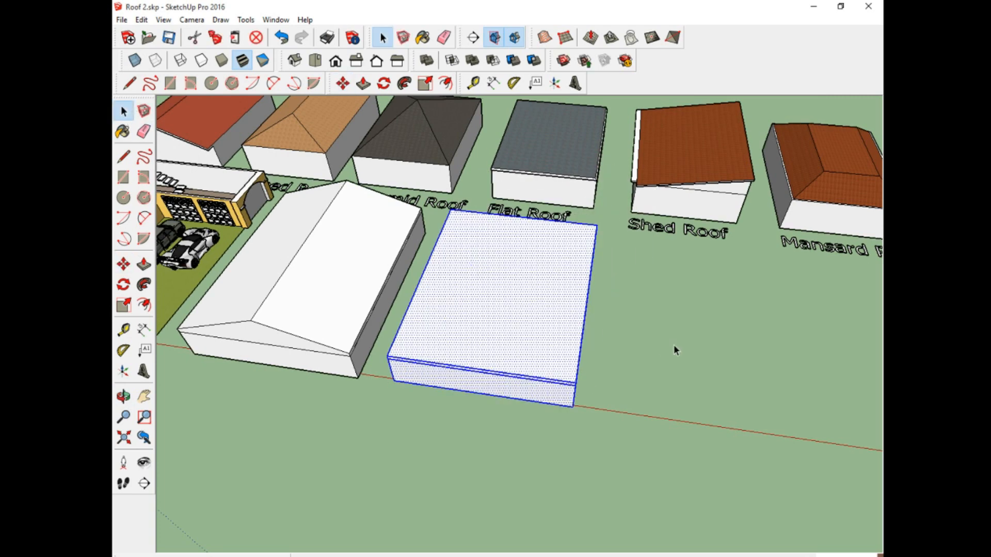
pyautogui.click(673, 344)
pyautogui.click(144, 396)
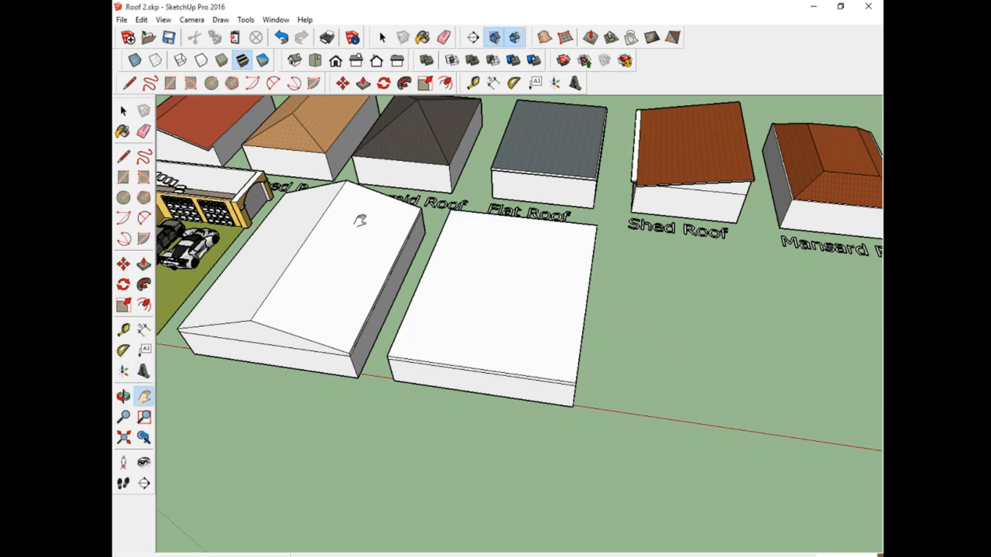
# - Draw short centre lines inward from the front and back edge midpoints of the second block's top, joining each inner end to its adjacent corners
pyautogui.moveTo(361, 221); pyautogui.dragTo(361, 310)
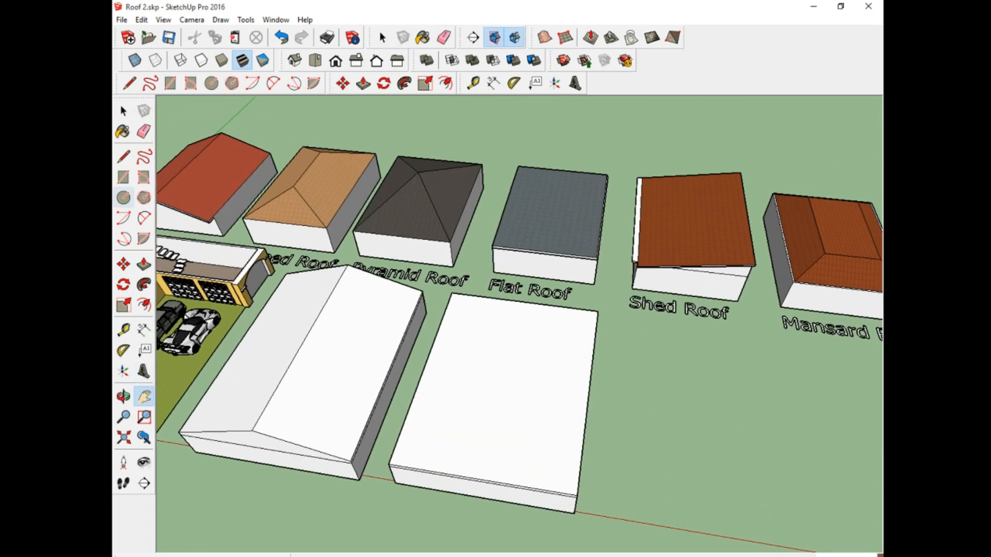
pyautogui.click(124, 156)
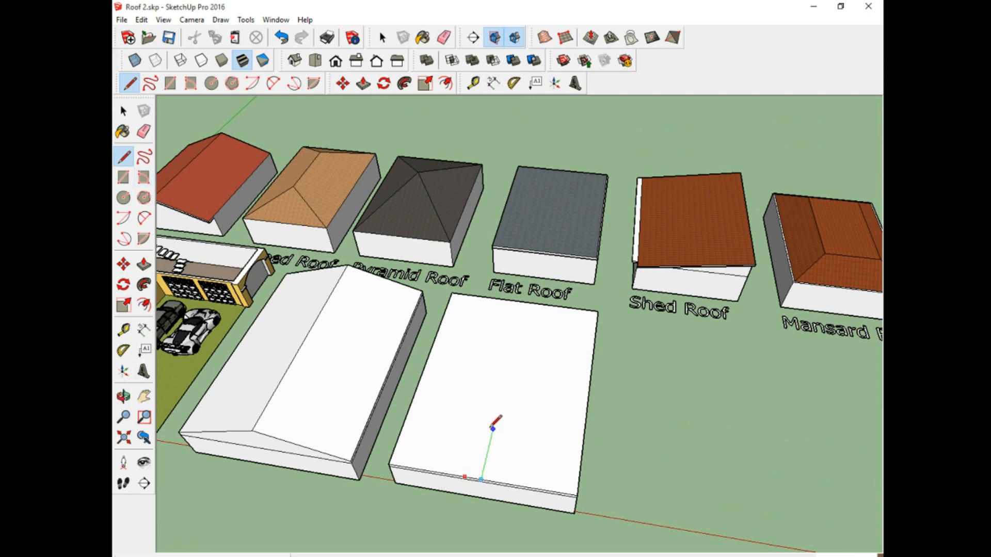
pyautogui.click(493, 429)
pyautogui.moveTo(495, 428); pyautogui.dragTo(555, 429, button='middle')
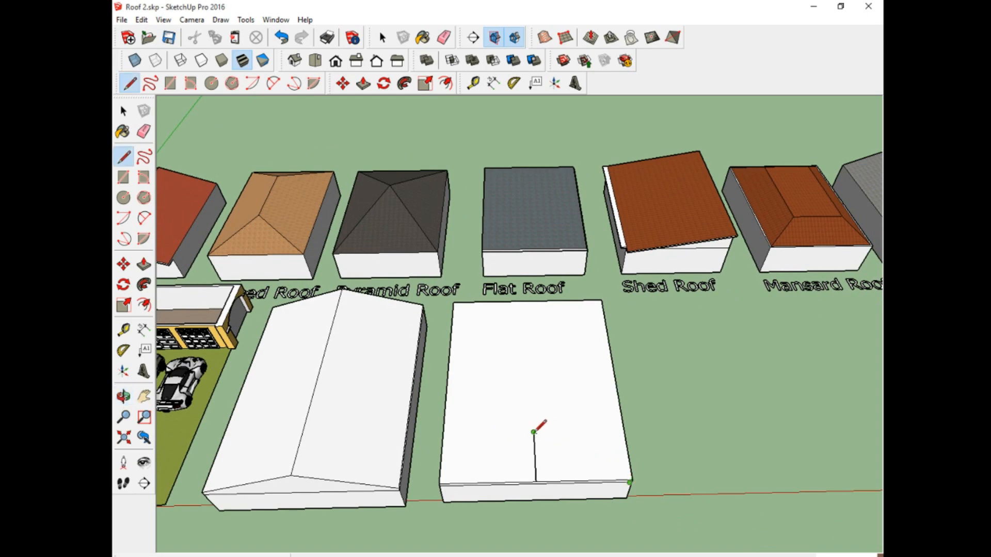
pyautogui.click(281, 37)
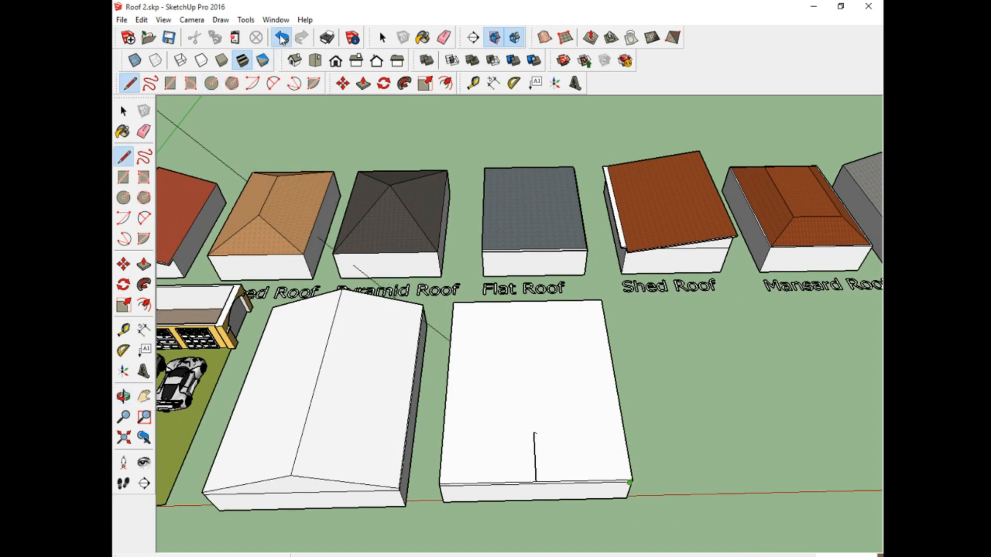
pyautogui.click(631, 478)
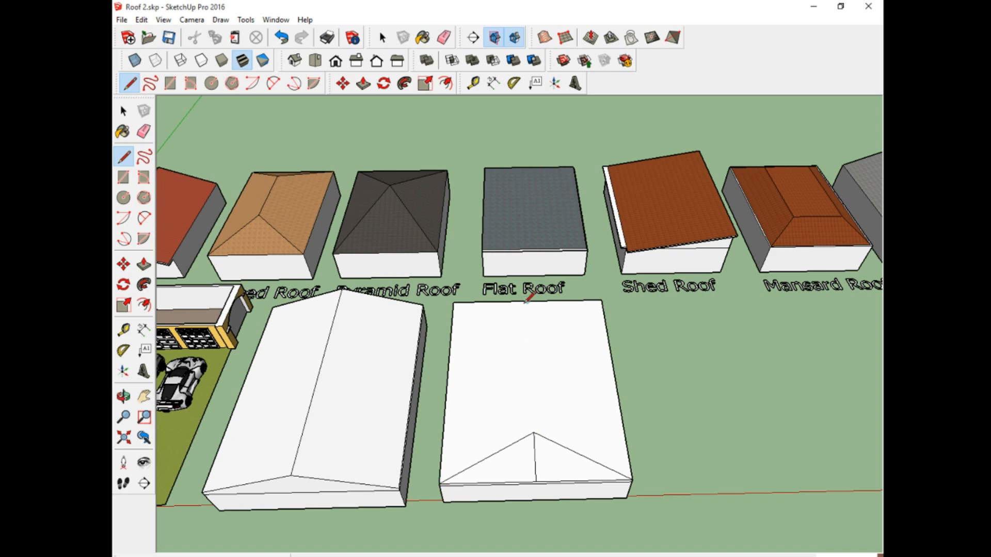
pyautogui.click(529, 345)
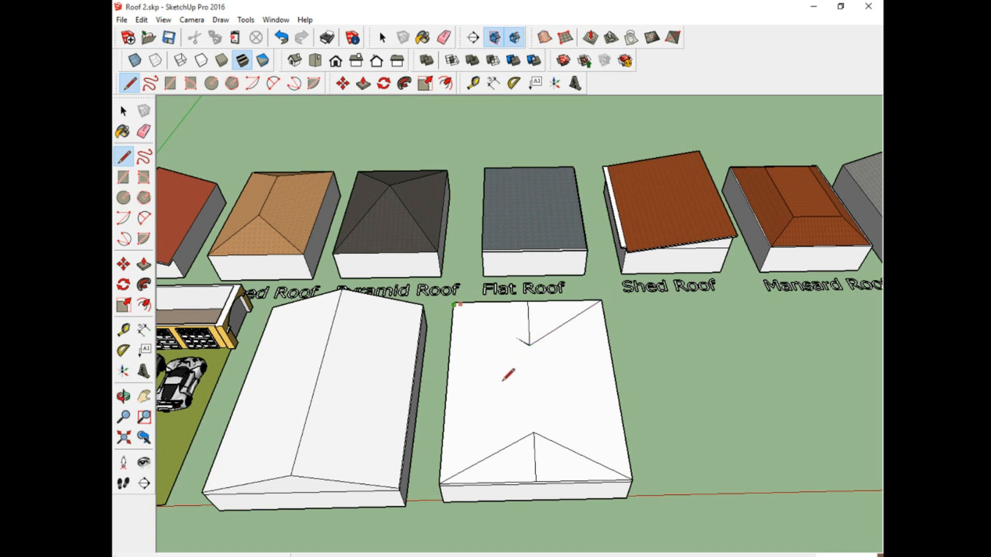
# - Delete the two short centre lines on the second block's top and draw a ridge line between the two points where the diagonals meet
pyautogui.click(123, 111)
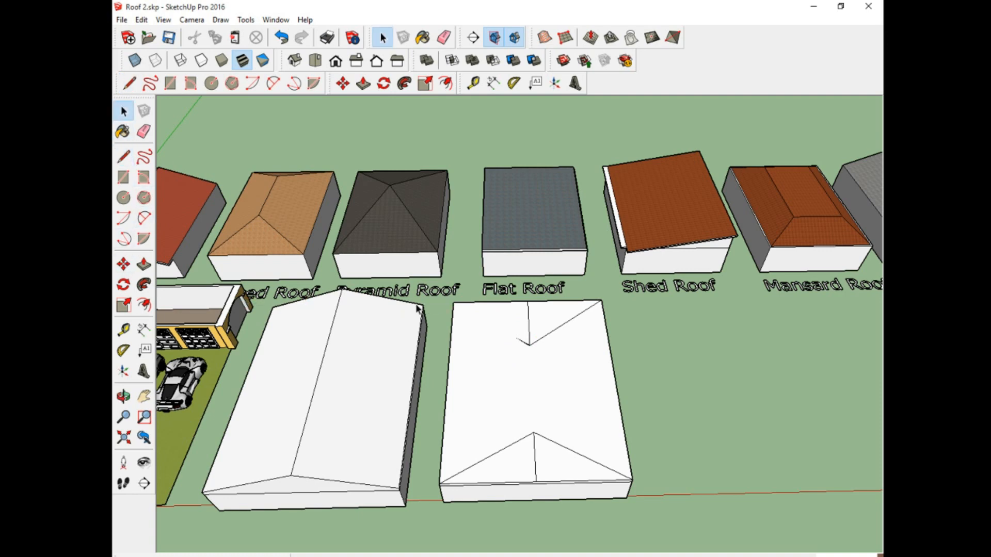
pyautogui.click(528, 328)
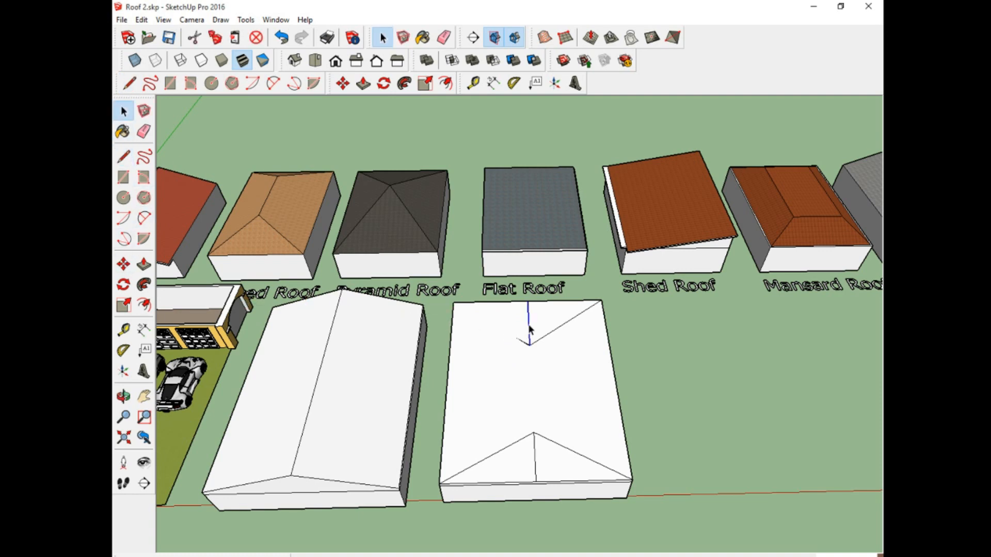
pyautogui.press('Delete')
pyautogui.click(534, 449)
pyautogui.press('Delete')
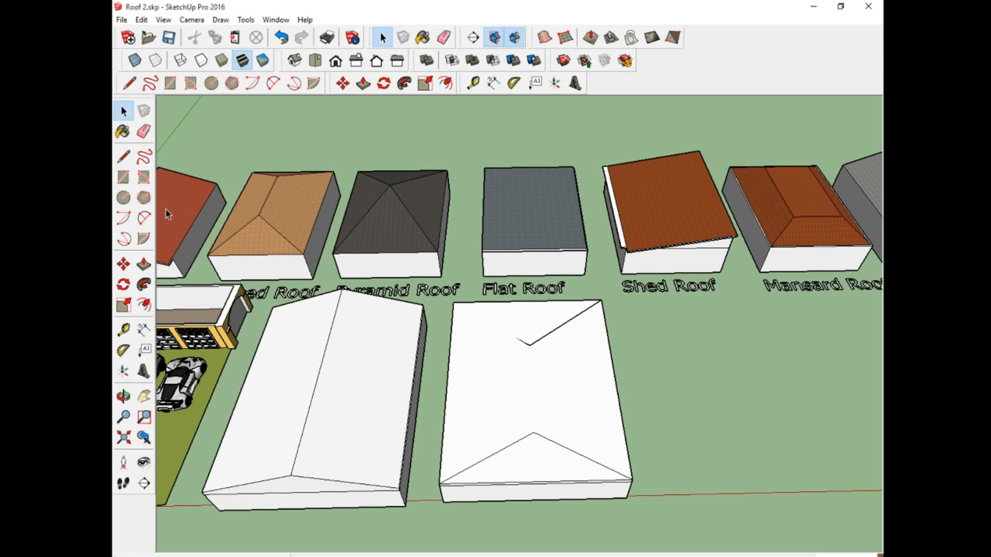
pyautogui.click(123, 157)
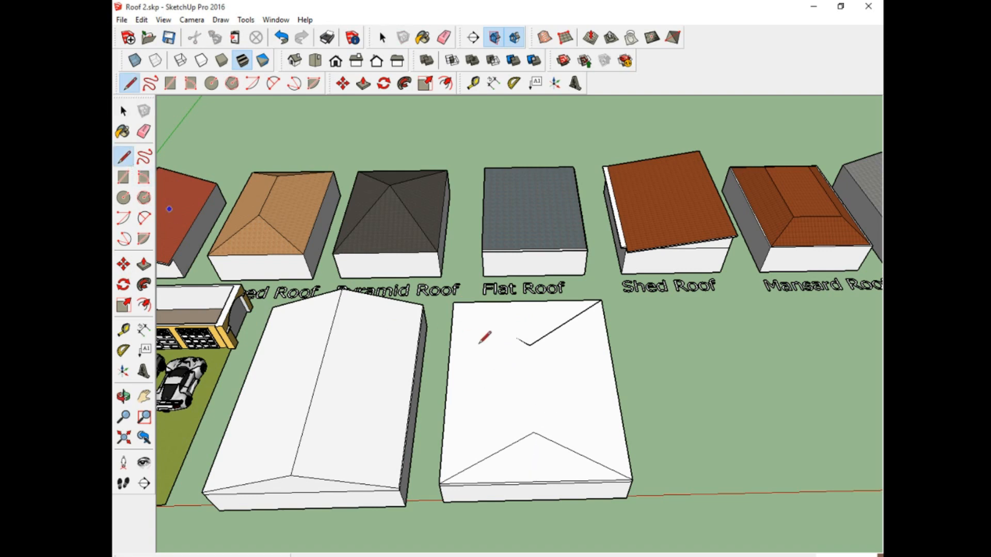
pyautogui.click(533, 430)
# - Move the second block's ridge line straight up along the blue axis to form a hipped roof
pyautogui.click(123, 396)
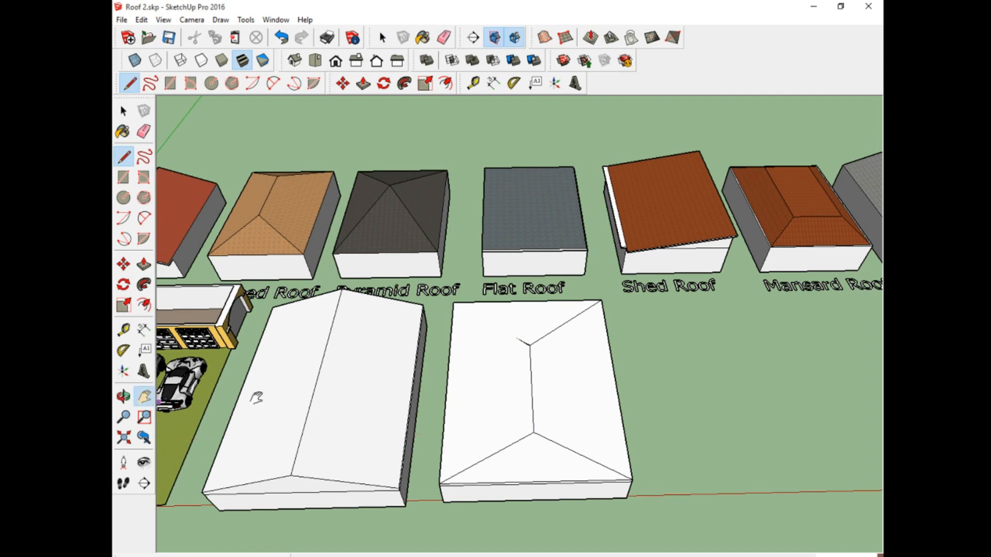
pyautogui.moveTo(258, 398); pyautogui.dragTo(404, 358)
pyautogui.press('h')
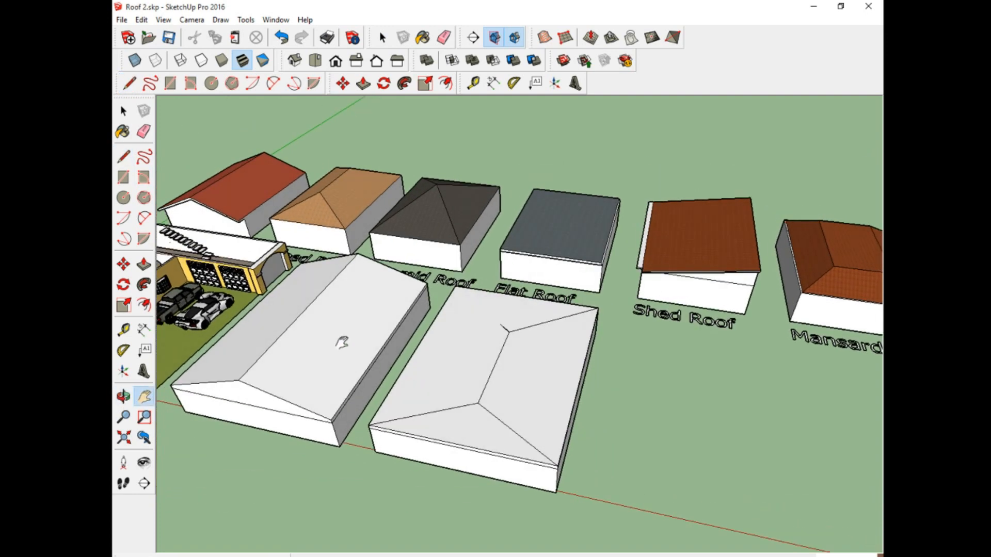
pyautogui.click(128, 119)
pyautogui.moveTo(429, 345); pyautogui.dragTo(469, 330, button='middle')
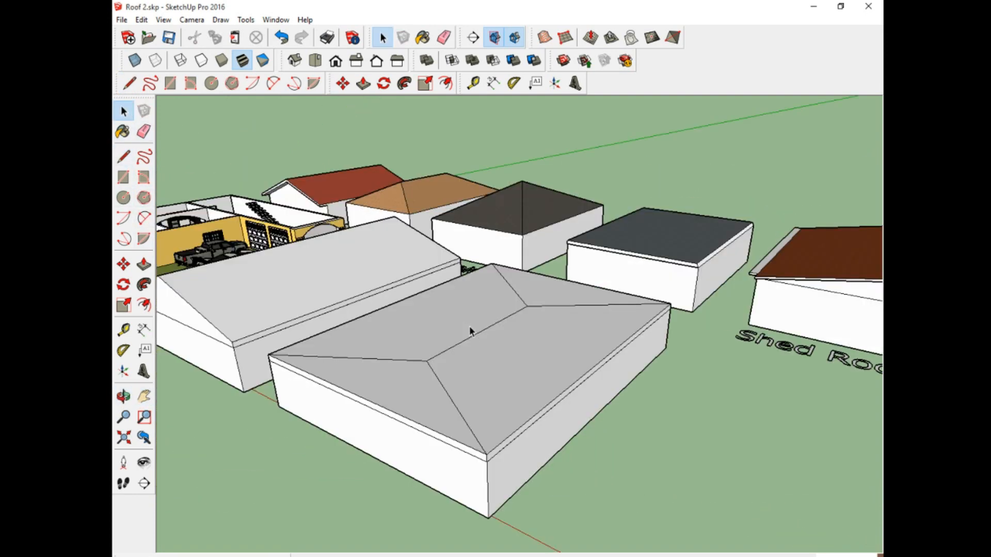
pyautogui.click(473, 333)
pyautogui.click(473, 333)
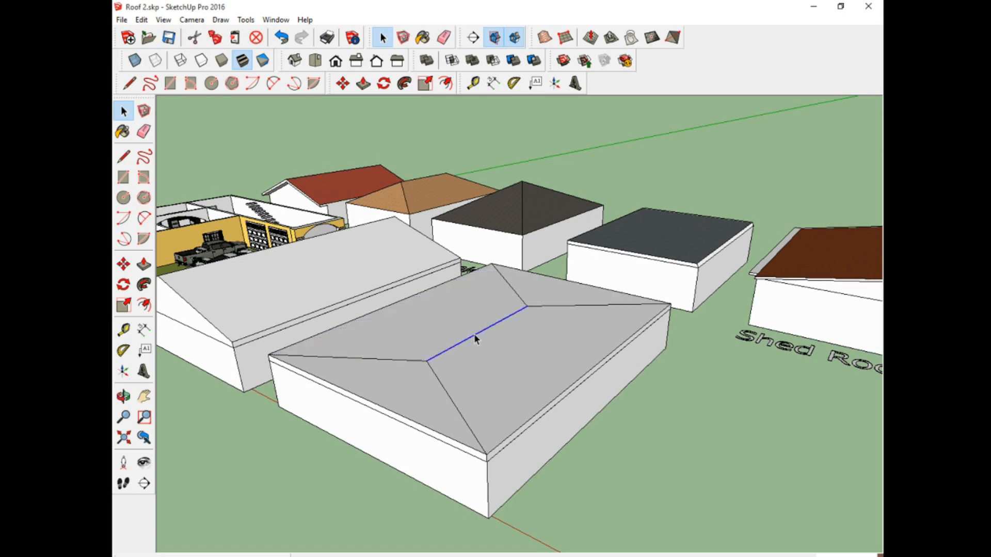
pyautogui.click(124, 265)
pyautogui.moveTo(475, 375); pyautogui.dragTo(472, 337, button='middle')
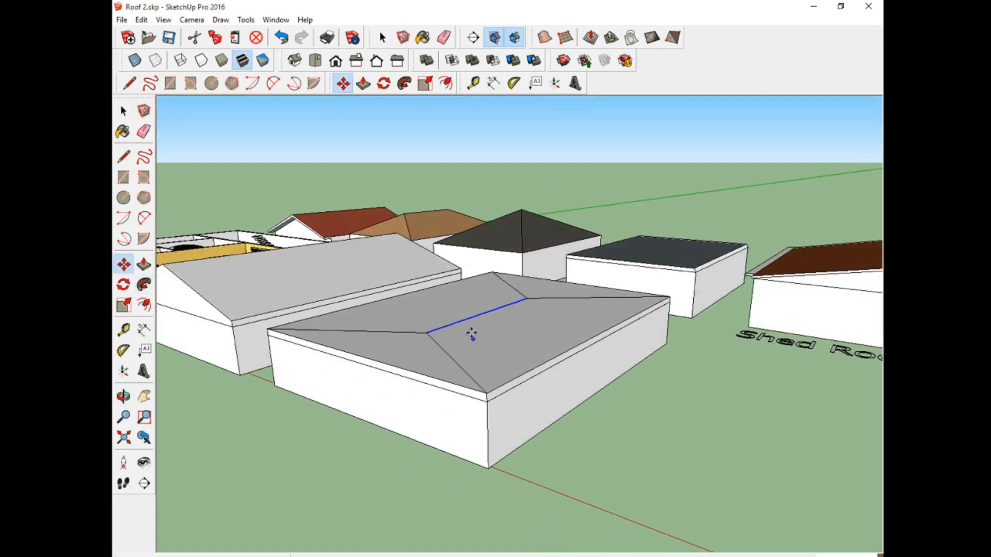
pyautogui.click(470, 318)
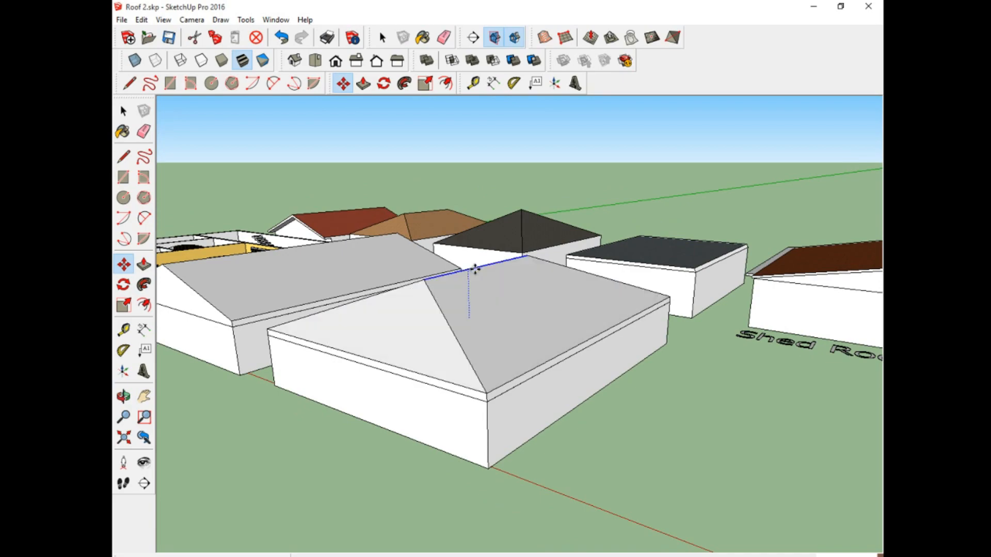
pyautogui.click(473, 266)
# - Paste another copy of the flat-topped building beside the hipped one, on the red axis
pyautogui.moveTo(434, 344); pyautogui.dragTo(550, 329, button='middle')
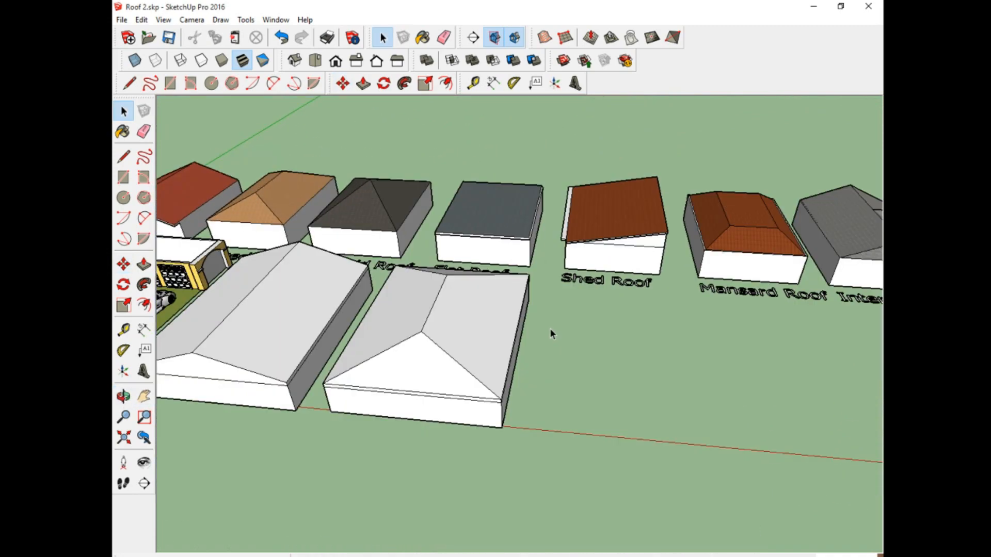
pyautogui.click(141, 20)
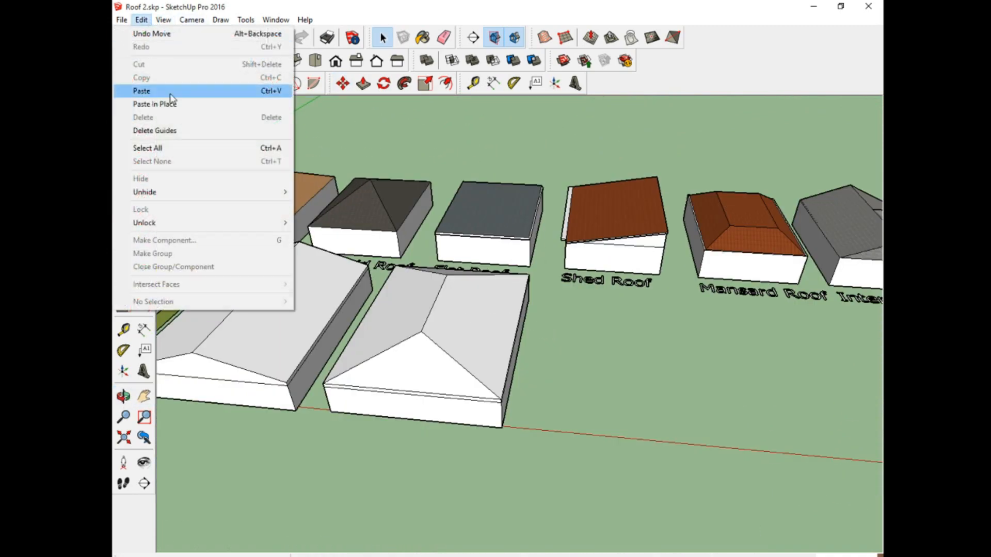
pyautogui.click(171, 91)
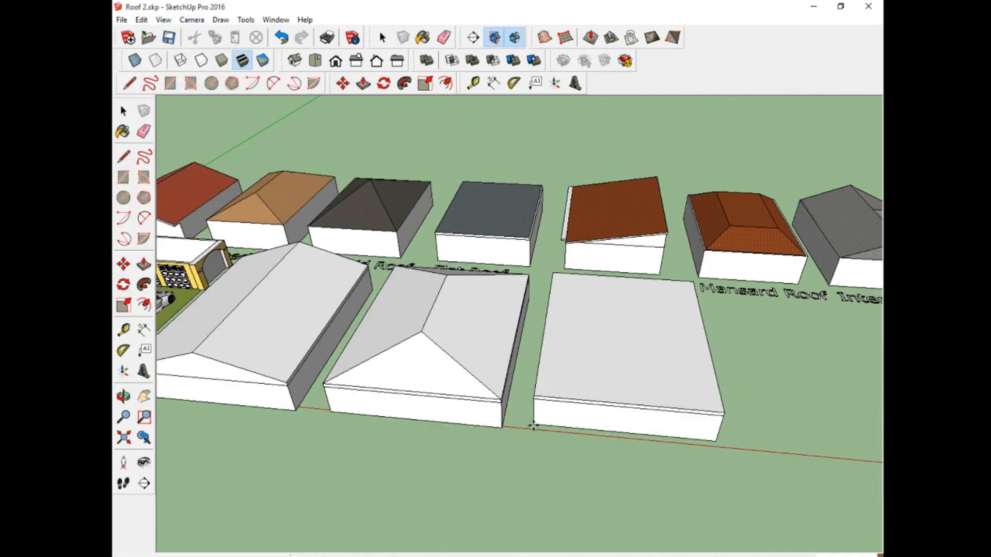
pyautogui.click(536, 429)
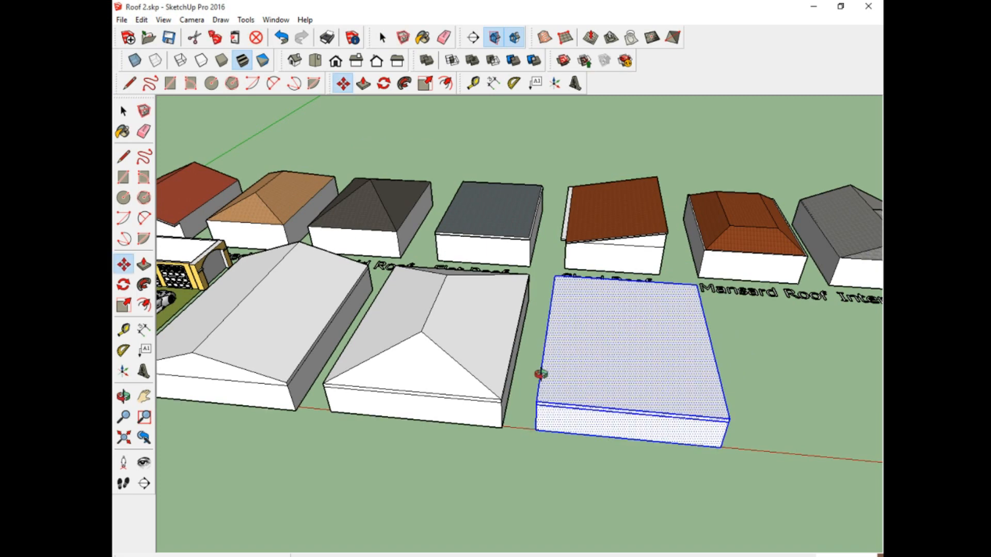
# - Draw two crossing lines between opposite edge midpoints on the third block's top, and lines from their crossing to all four corners
pyautogui.moveTo(541, 374); pyautogui.dragTo(538, 391, button='middle')
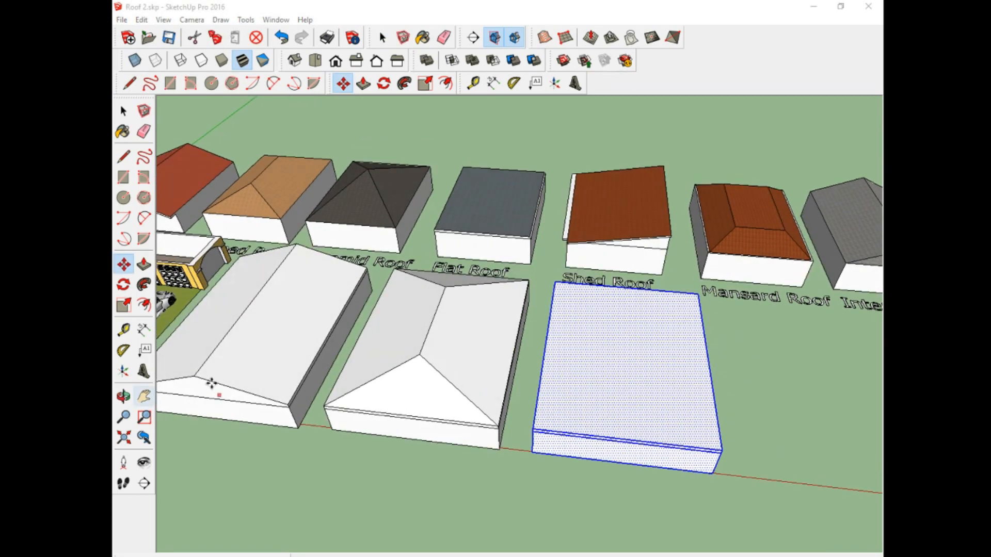
pyautogui.click(123, 157)
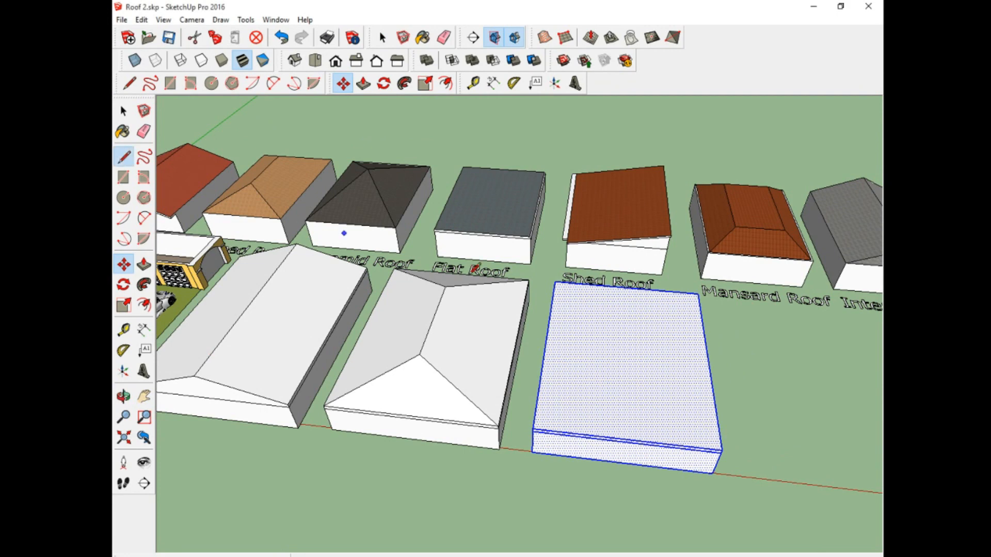
pyautogui.click(626, 287)
pyautogui.click(627, 440)
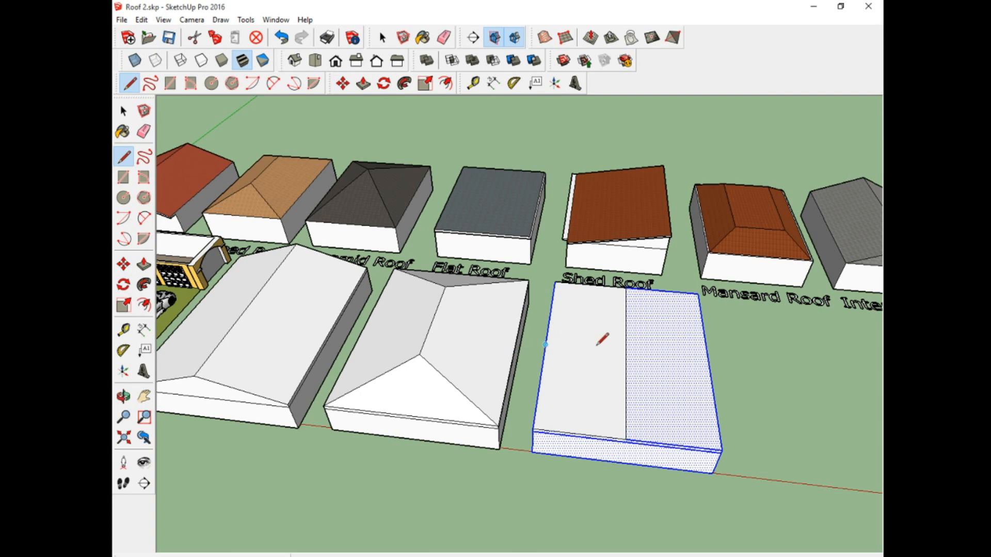
pyautogui.click(546, 344)
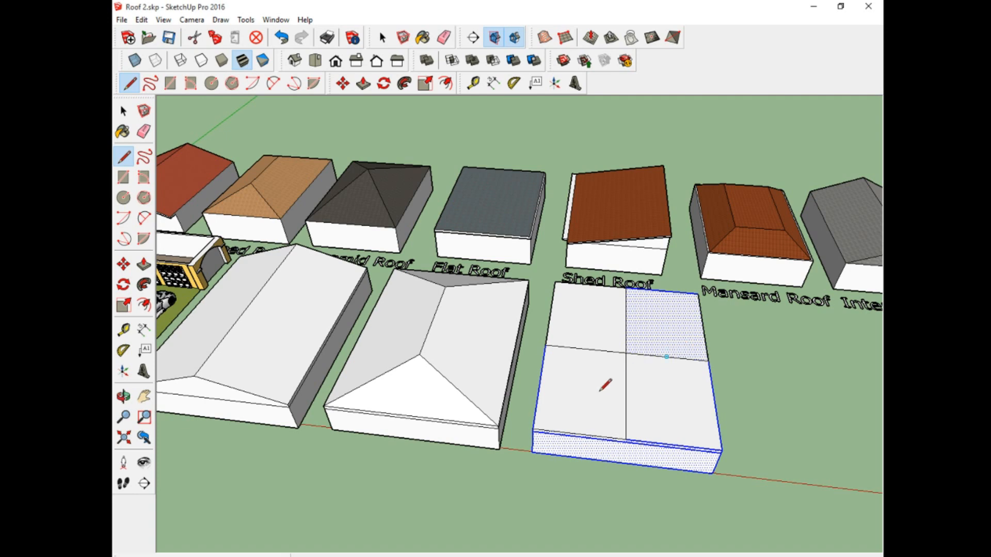
pyautogui.click(535, 428)
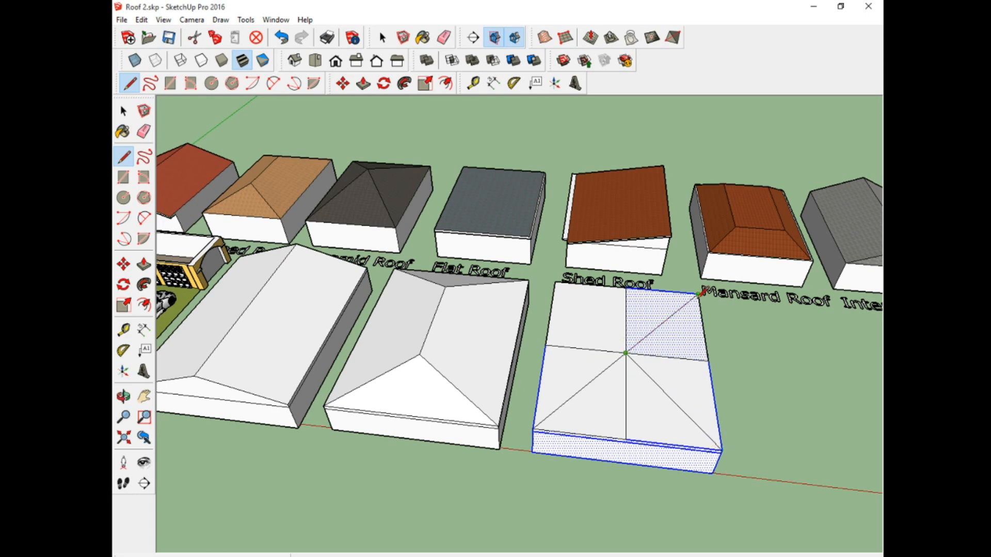
pyautogui.click(699, 293)
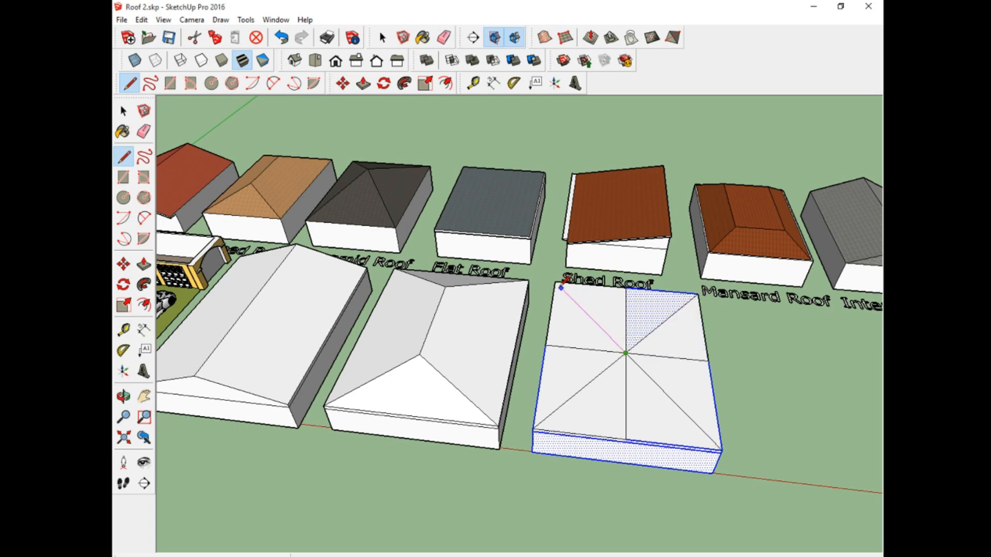
# - Erase the lengthwise and crosswise midlines from the third block's top, keeping only the diagonals
pyautogui.click(143, 131)
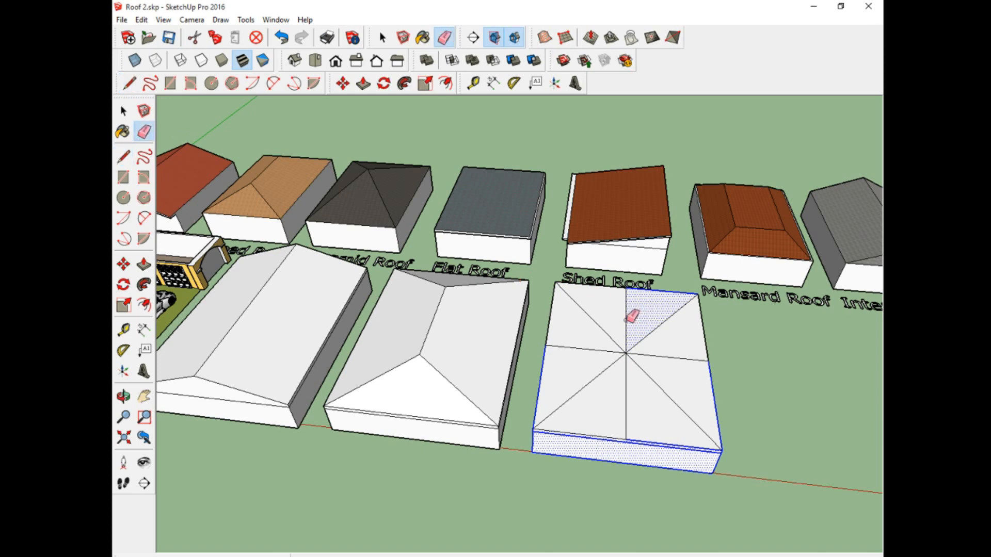
pyautogui.click(626, 319)
pyautogui.click(626, 364)
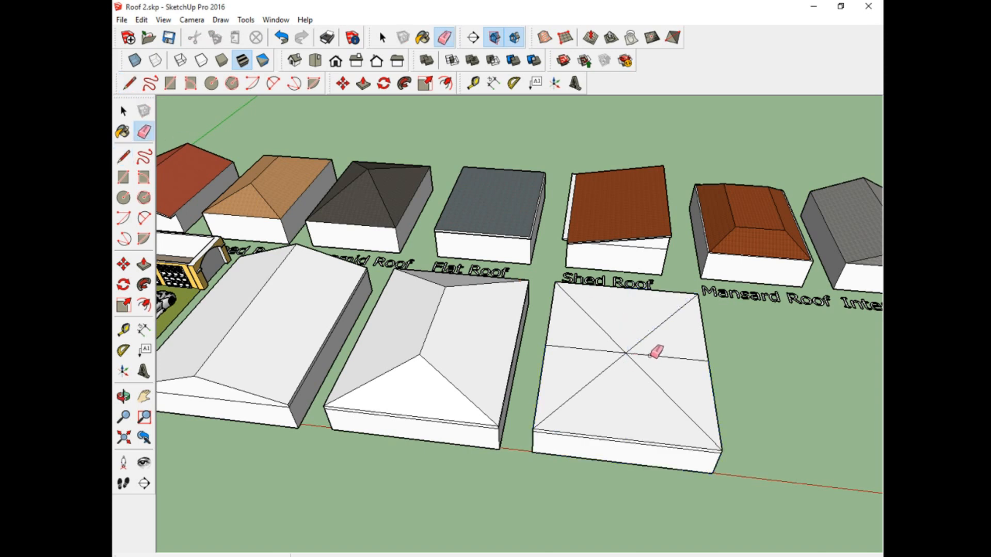
pyautogui.click(652, 355)
pyautogui.click(599, 351)
# - Move the crossing point of the diagonals straight up along the blue axis to form a pyramid roof
pyautogui.press('o')
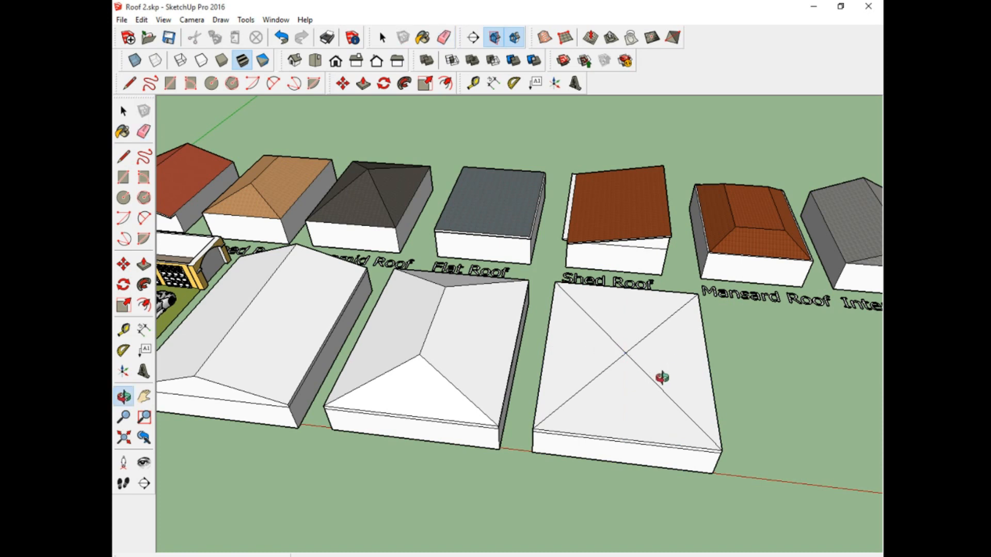
pyautogui.moveTo(662, 378); pyautogui.dragTo(478, 268)
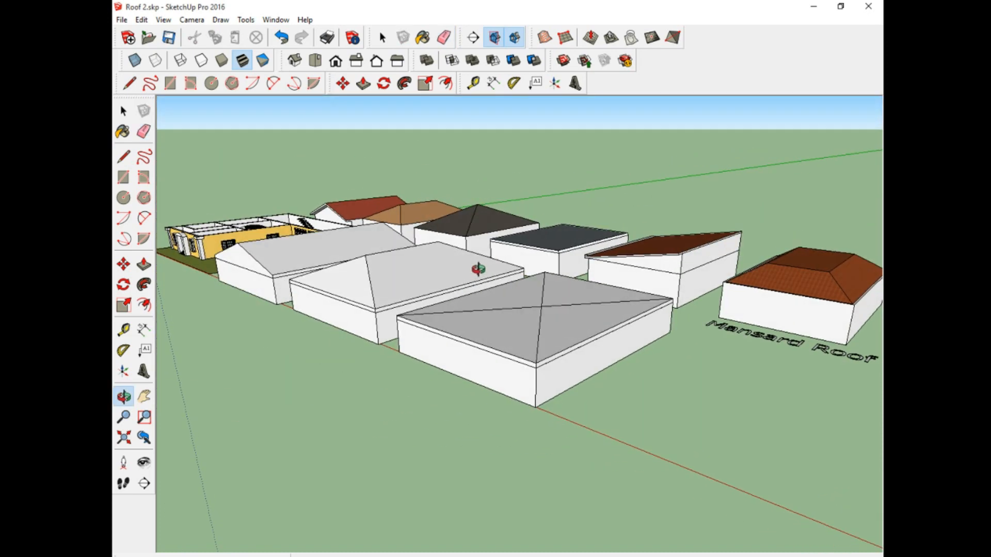
pyautogui.press('e')
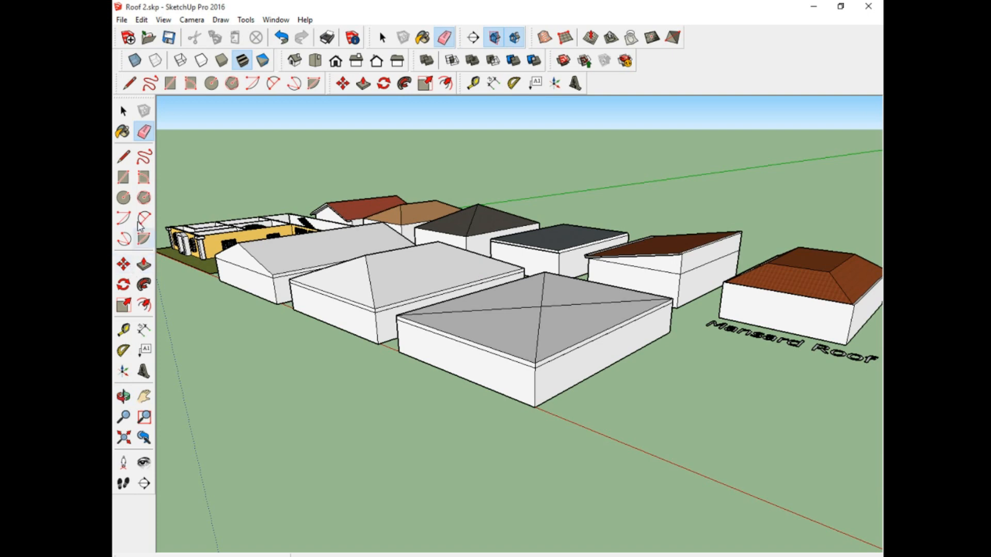
pyautogui.click(123, 264)
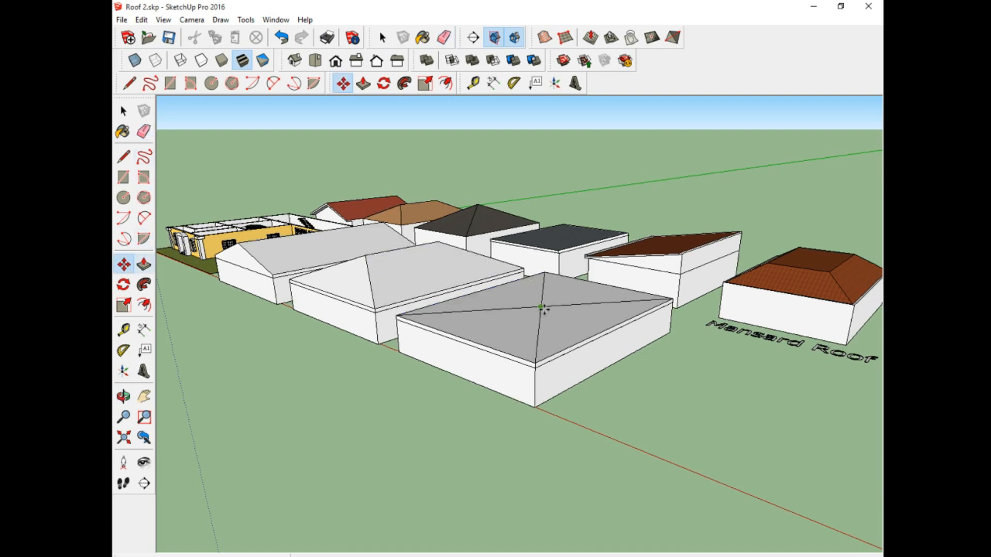
pyautogui.moveTo(544, 308); pyautogui.dragTo(537, 267)
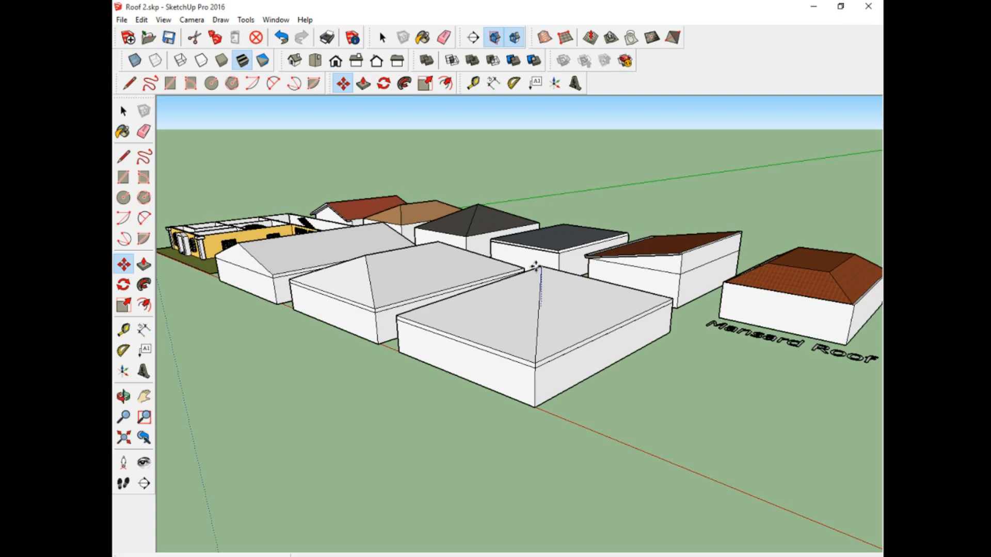
pyautogui.click(536, 265)
pyautogui.moveTo(487, 289); pyautogui.dragTo(626, 361, button='middle')
pyautogui.click(144, 396)
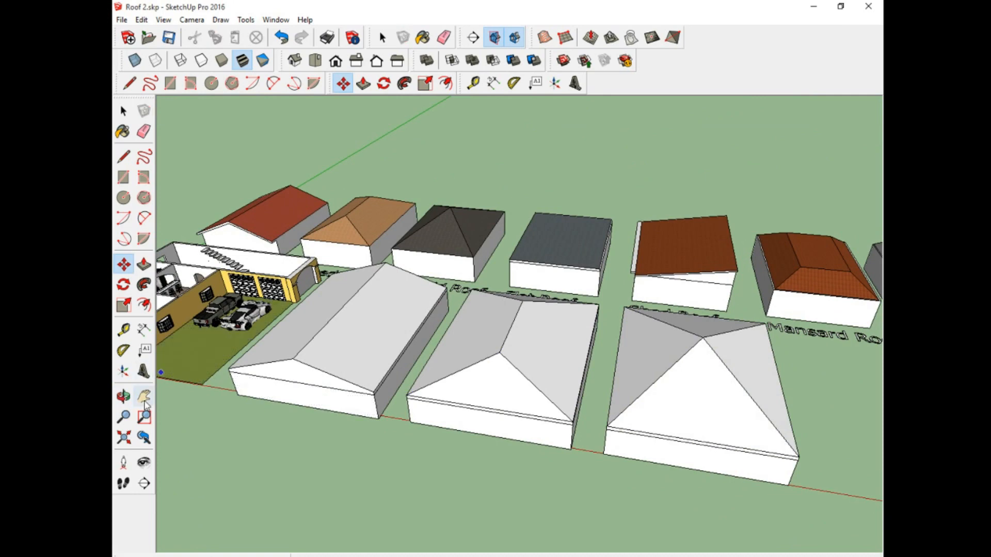
pyautogui.moveTo(518, 358); pyautogui.dragTo(317, 321)
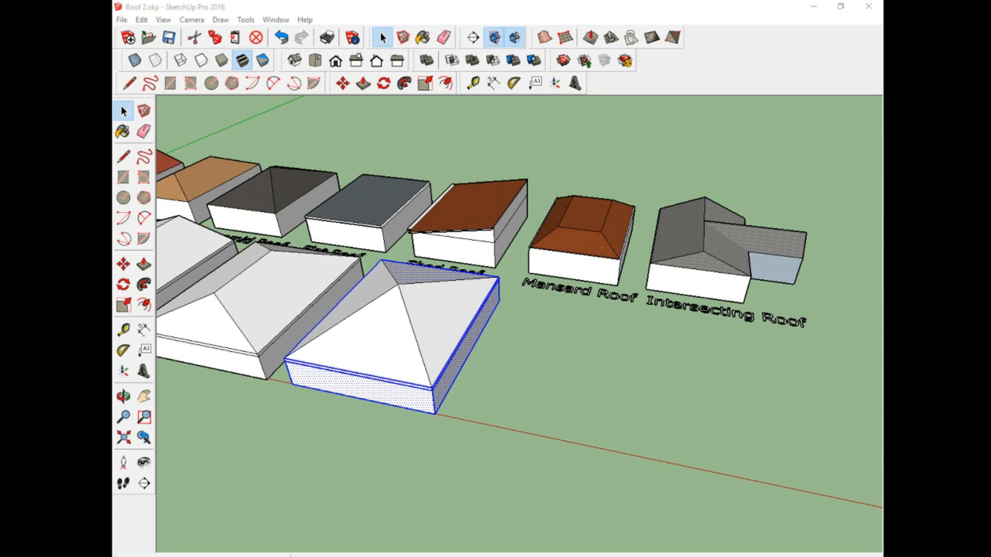
# - Paste another copy of the flat-topped building on the red axis beside the pyramid-roofed block, and clear the selection
pyautogui.click(141, 20)
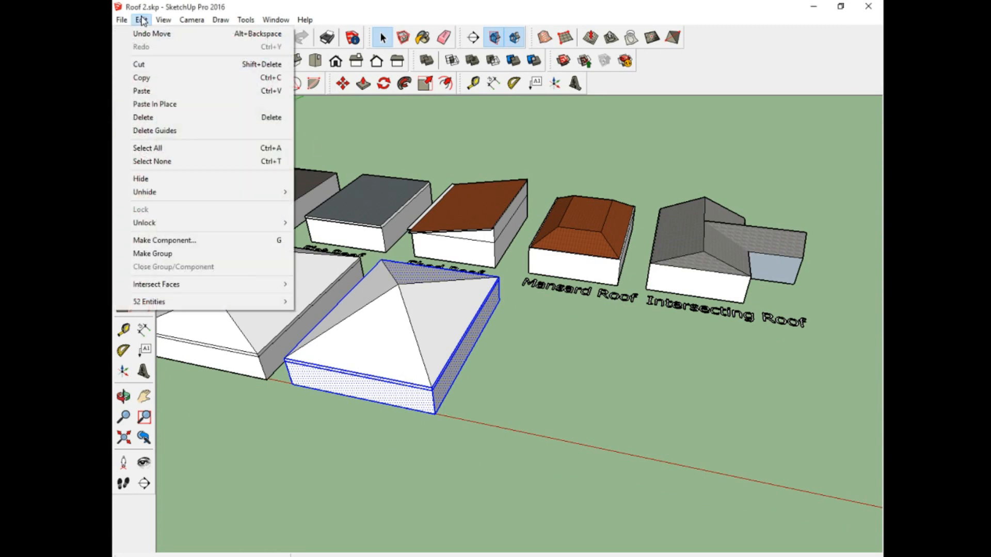
pyautogui.click(184, 95)
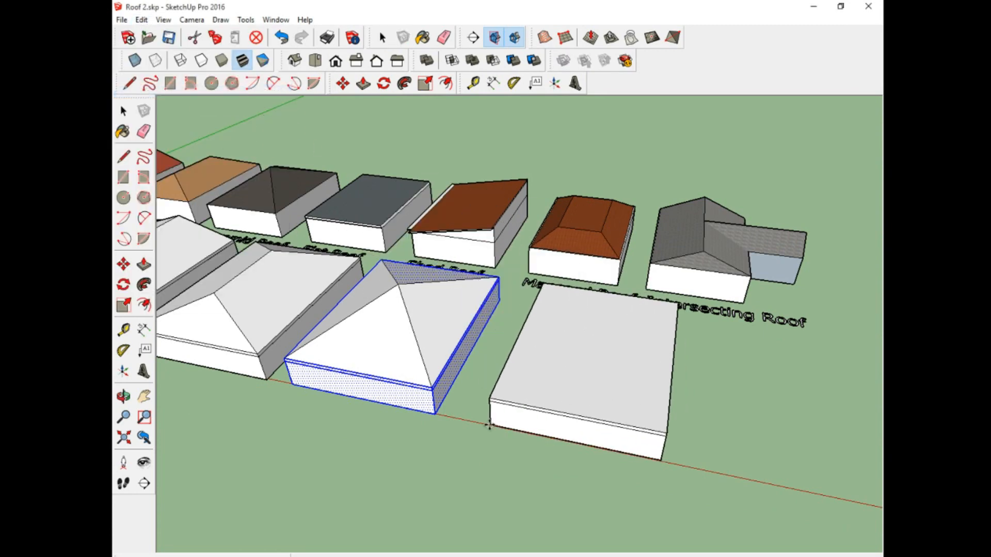
pyautogui.click(470, 423)
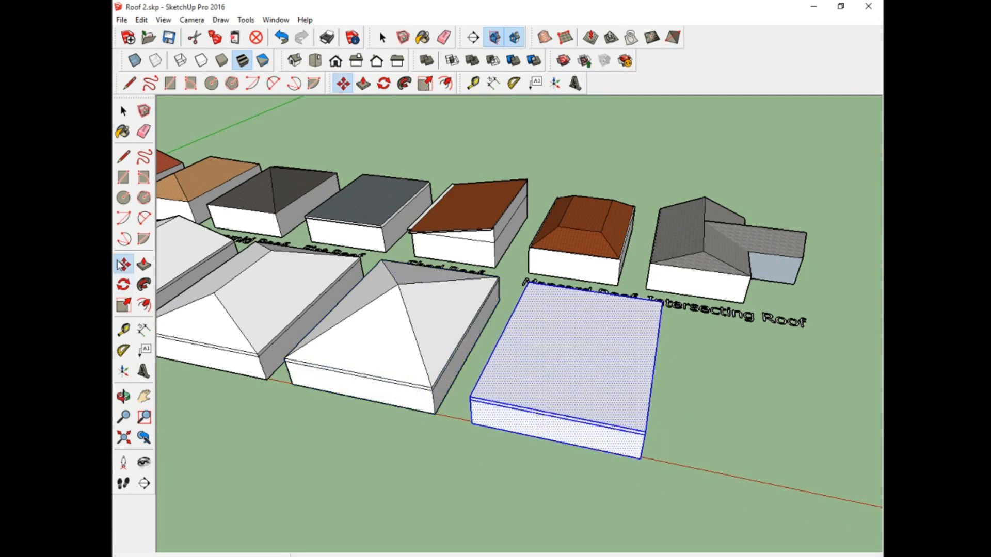
pyautogui.click(123, 111)
pyautogui.click(743, 472)
# - Move one long top edge of the fourth block straight up along the blue axis to form a shed roof
pyautogui.moveTo(648, 365); pyautogui.dragTo(547, 336, button='middle')
pyautogui.click(123, 263)
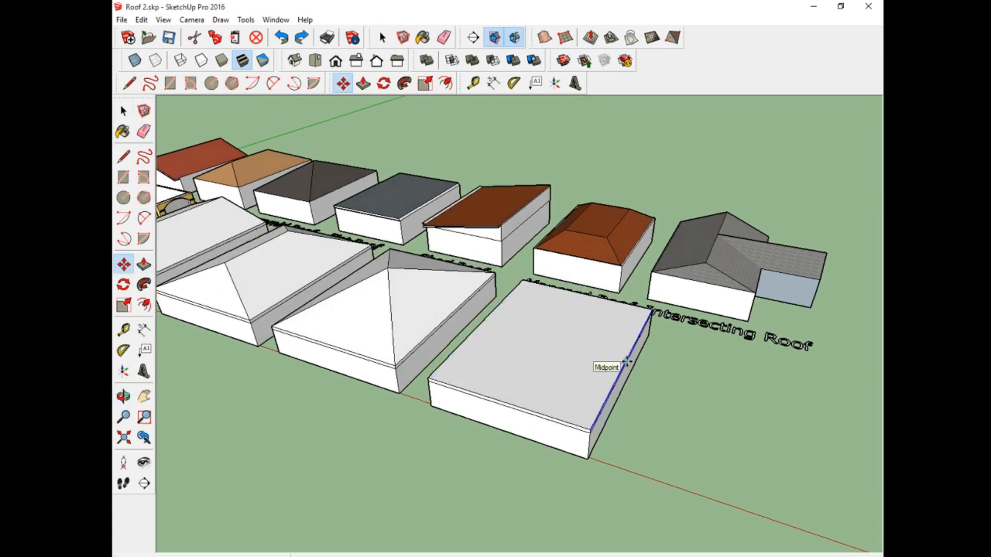
pyautogui.click(626, 362)
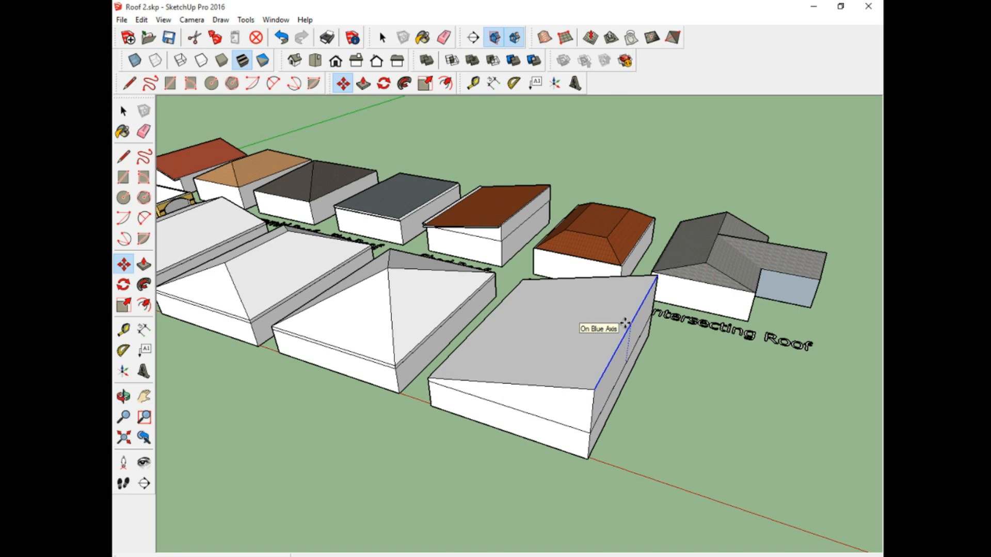
pyautogui.click(625, 324)
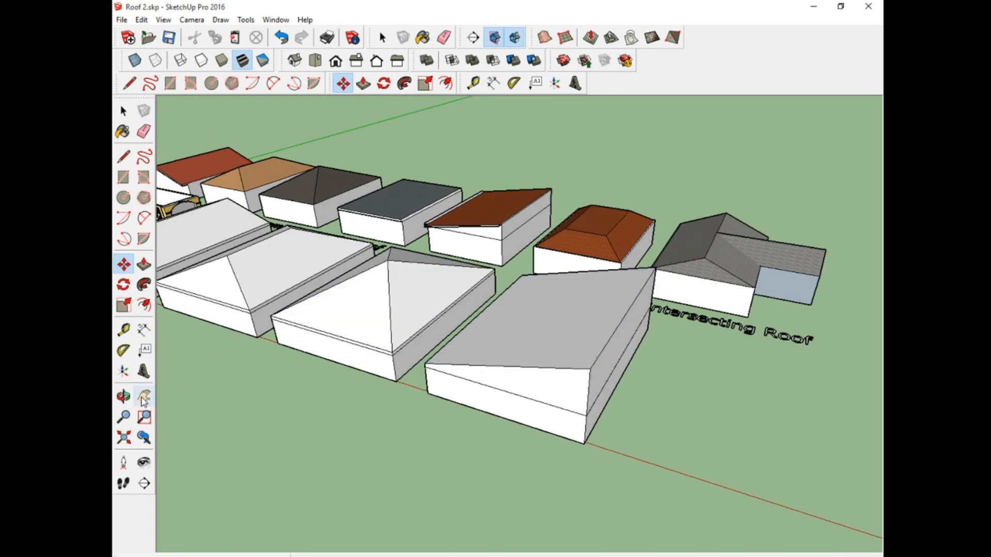
# - Lower the shed roof's raised long edge along the blue axis to give the roof a gentler slope
pyautogui.click(144, 396)
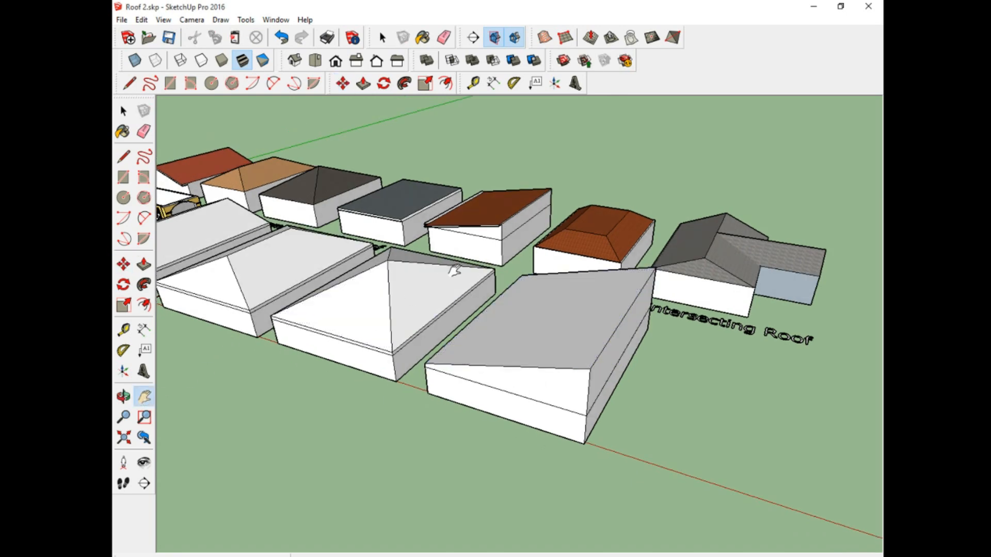
pyautogui.moveTo(454, 270); pyautogui.dragTo(388, 290)
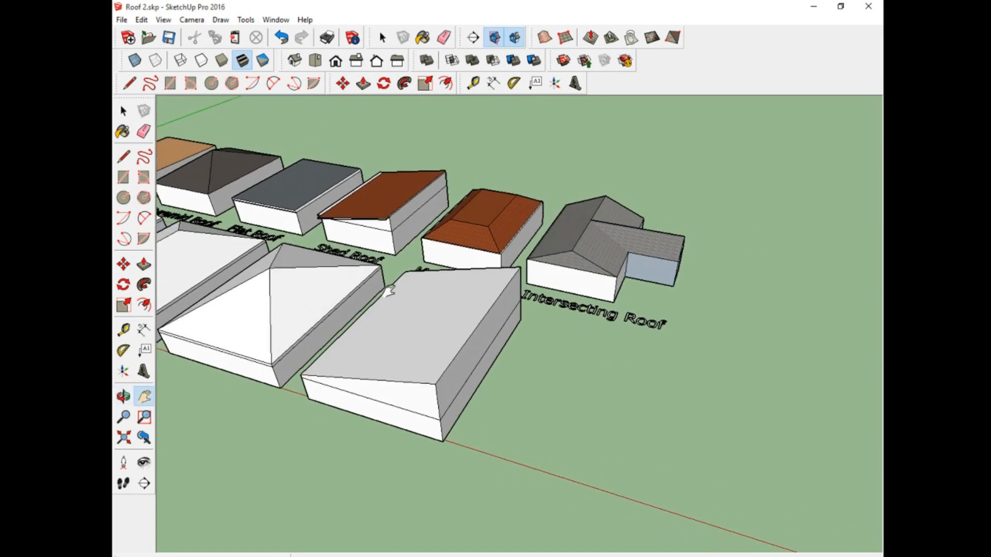
pyautogui.scroll(-2, 388, 291)
pyautogui.scroll(3, 388, 291)
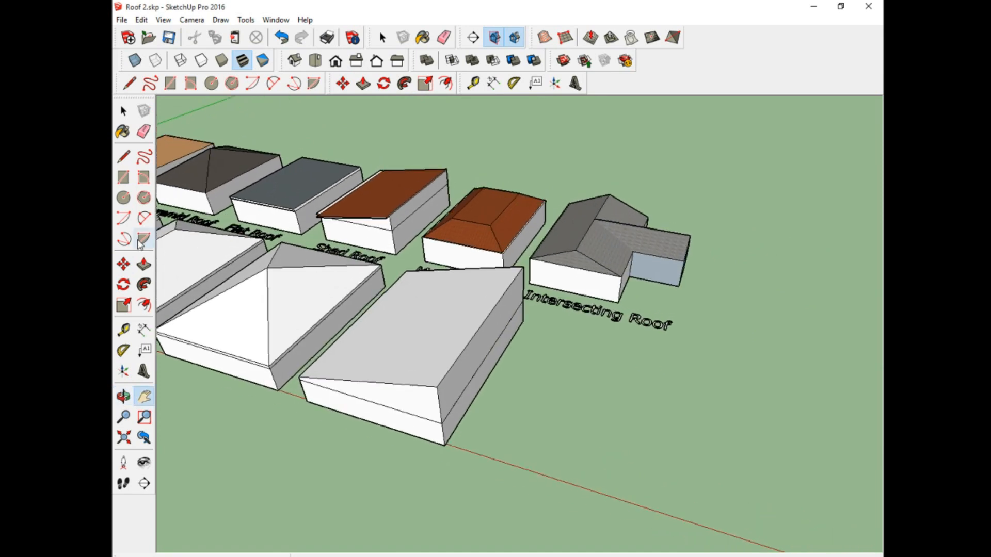
pyautogui.click(123, 111)
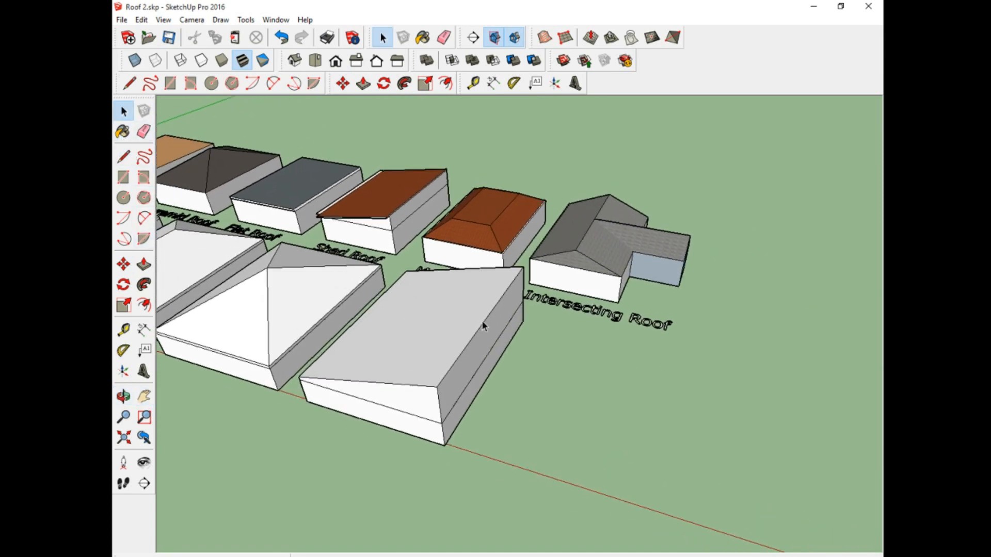
pyautogui.click(480, 321)
pyautogui.click(123, 264)
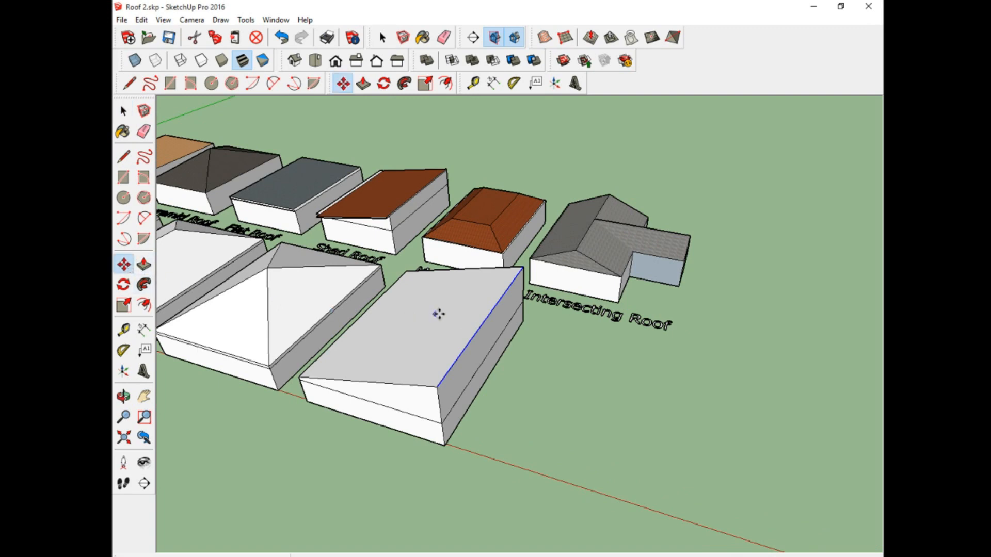
pyautogui.click(483, 323)
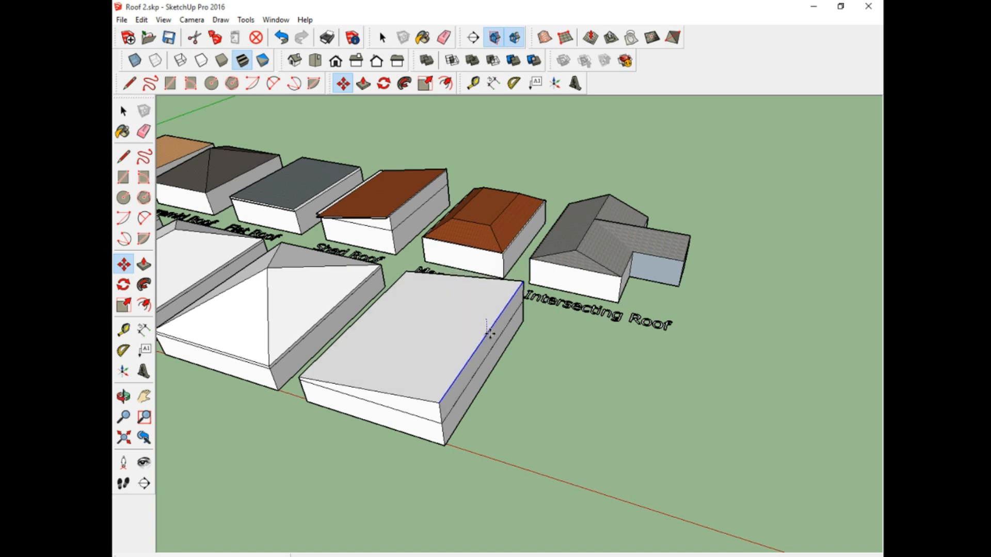
pyautogui.click(489, 334)
# - Paste another copy of the flat-topped building beside the shed-roofed block, on the red axis
pyautogui.click(144, 395)
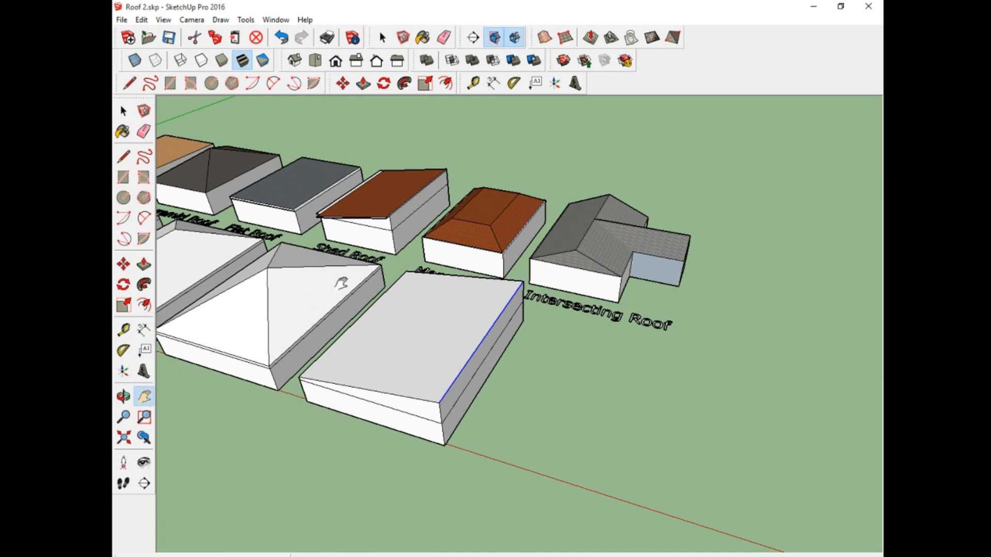
pyautogui.moveTo(359, 274); pyautogui.dragTo(333, 222)
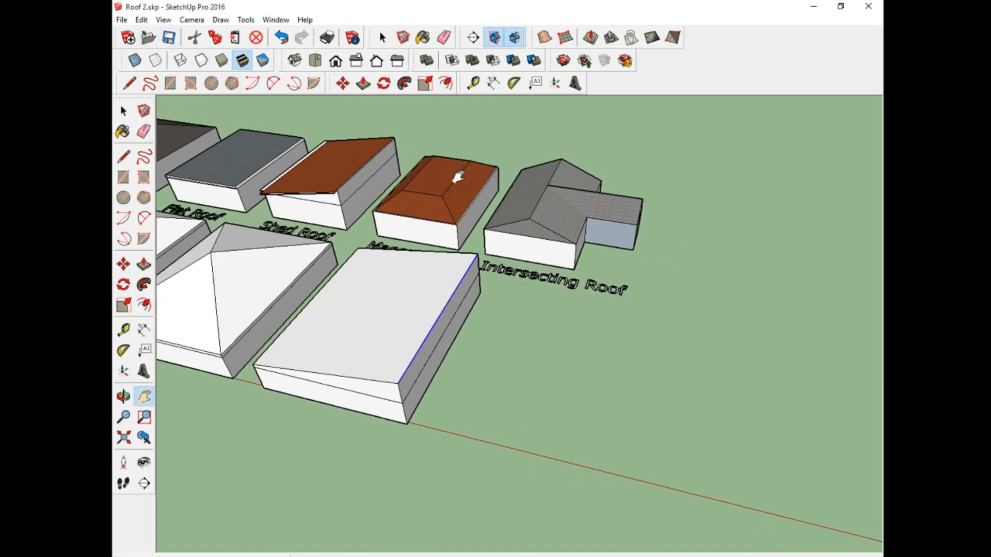
pyautogui.click(142, 19)
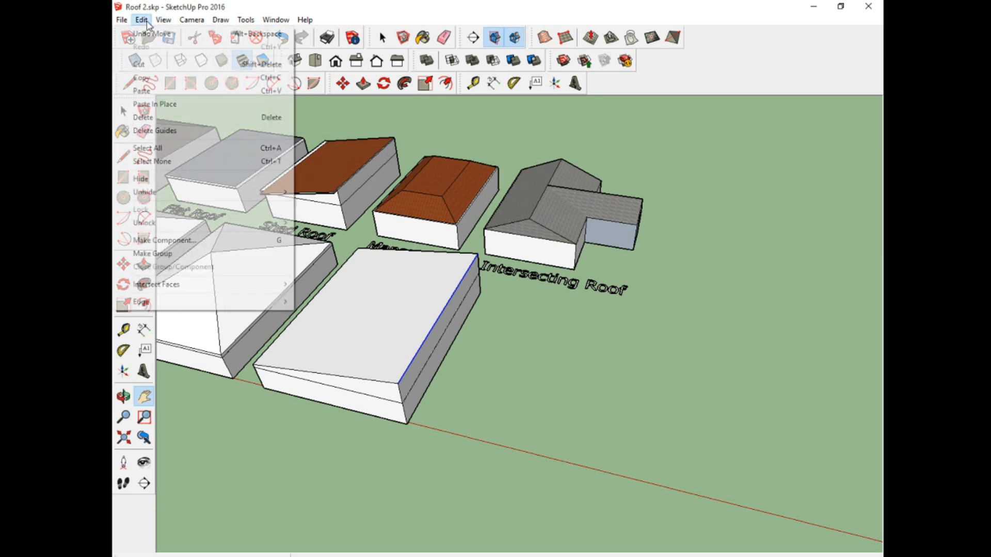
pyautogui.click(170, 91)
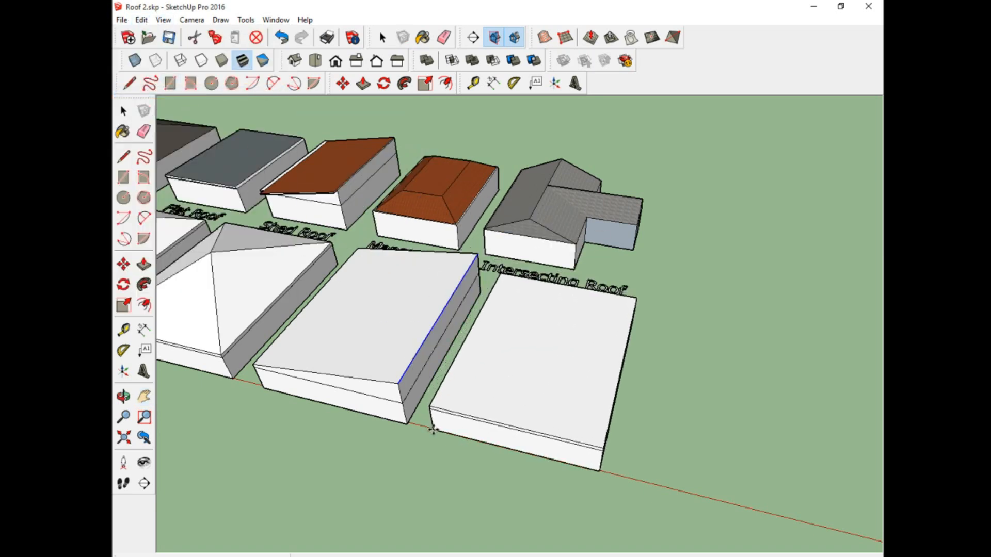
pyautogui.click(450, 379)
# - Offset the fifth block's top face inward to create a smaller rectangle in its middle
pyautogui.moveTo(367, 292); pyautogui.dragTo(418, 374, button='middle')
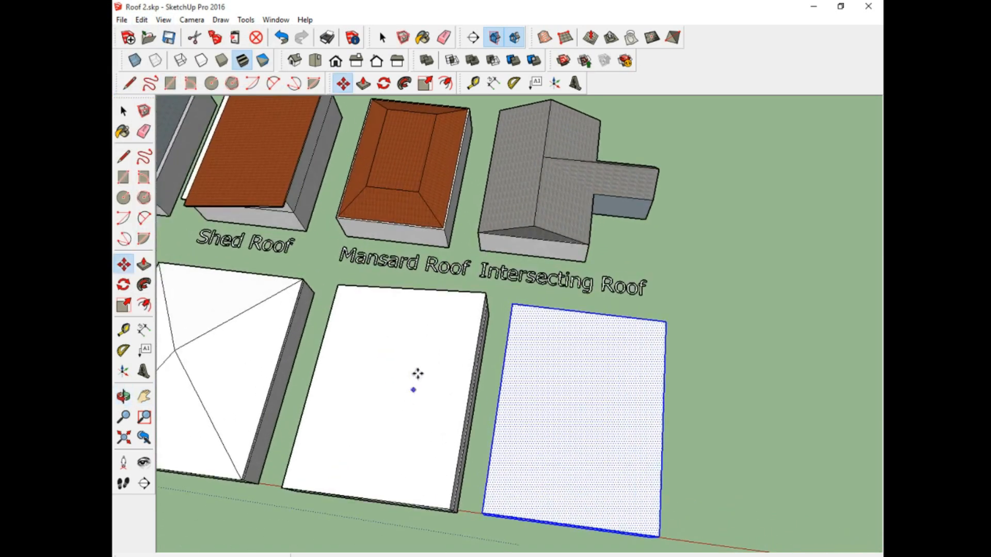
pyautogui.click(144, 397)
pyautogui.moveTo(360, 240); pyautogui.dragTo(298, 239)
pyautogui.click(144, 305)
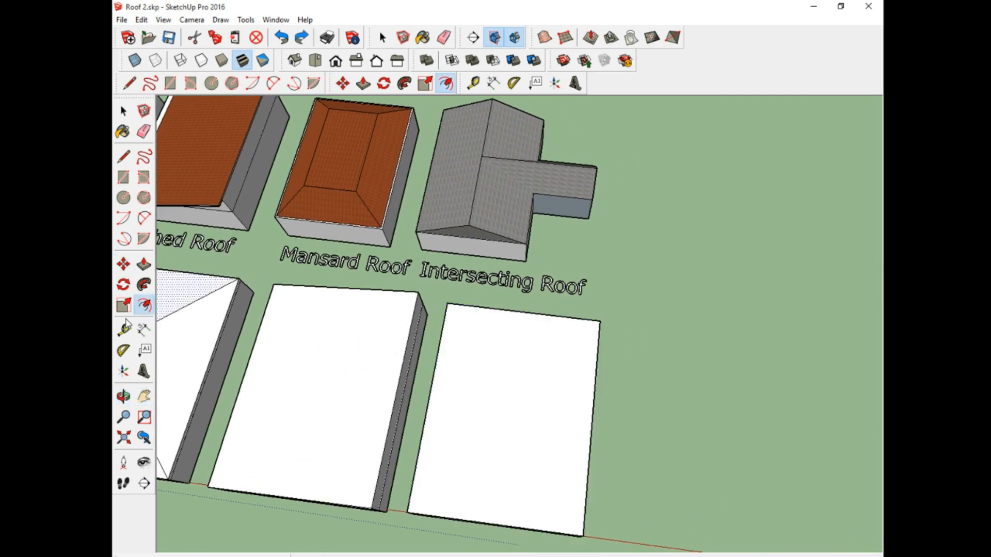
pyautogui.click(473, 355)
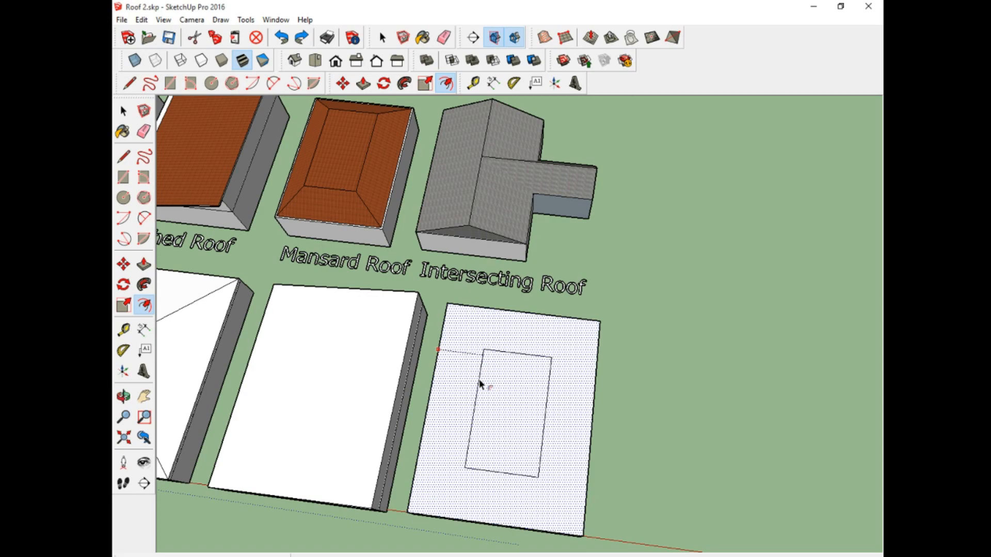
pyautogui.click(479, 385)
# - Select the inner rectangle's face and draw lines joining its four corners to the outer corners of the fifth block's top
pyautogui.press('o')
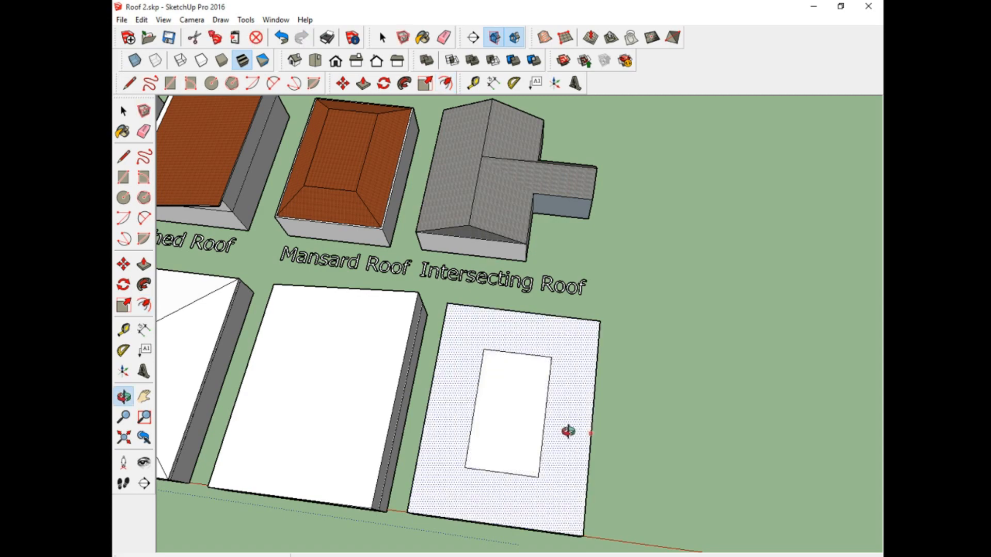
pyautogui.moveTo(568, 432); pyautogui.dragTo(511, 263, button='middle')
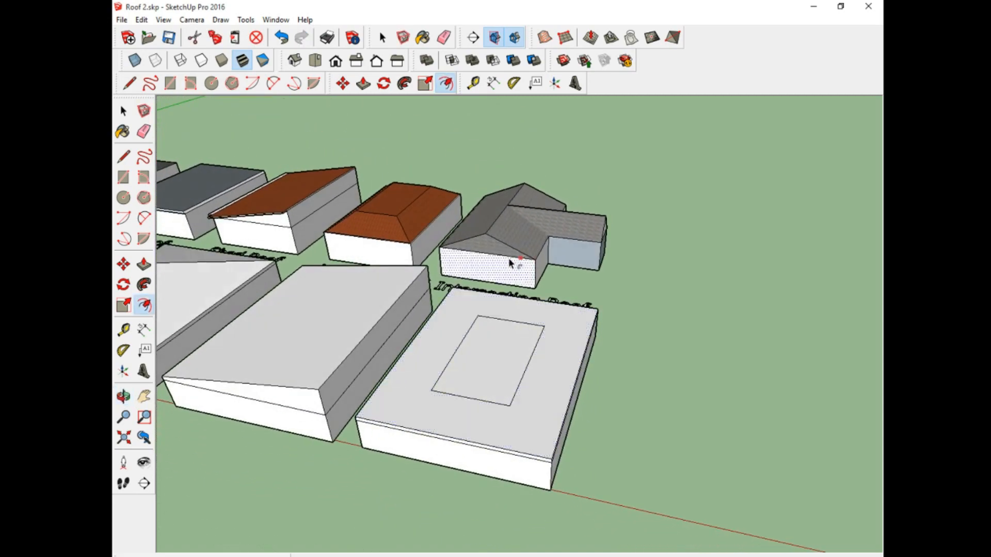
pyautogui.click(124, 111)
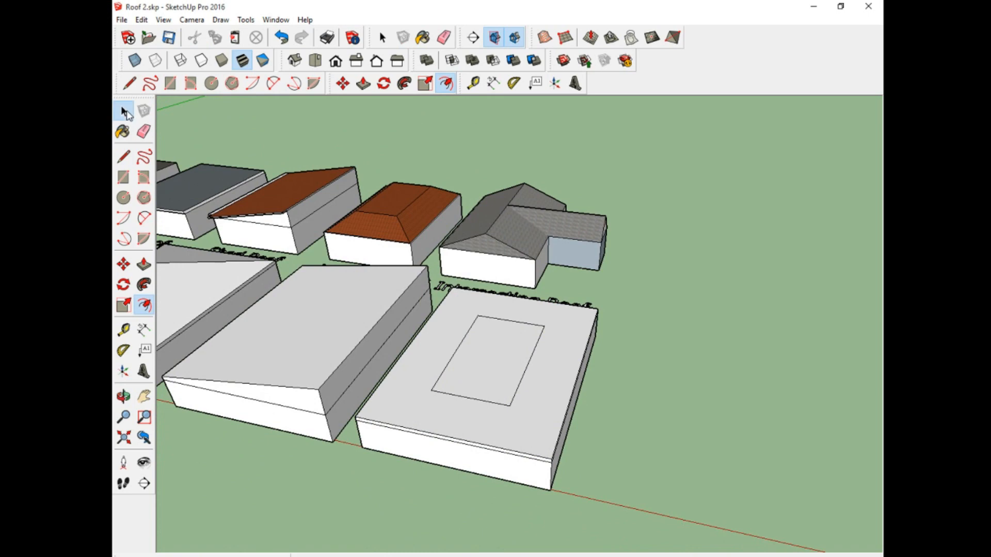
pyautogui.click(500, 364)
pyautogui.moveTo(499, 368); pyautogui.dragTo(489, 351, button='middle')
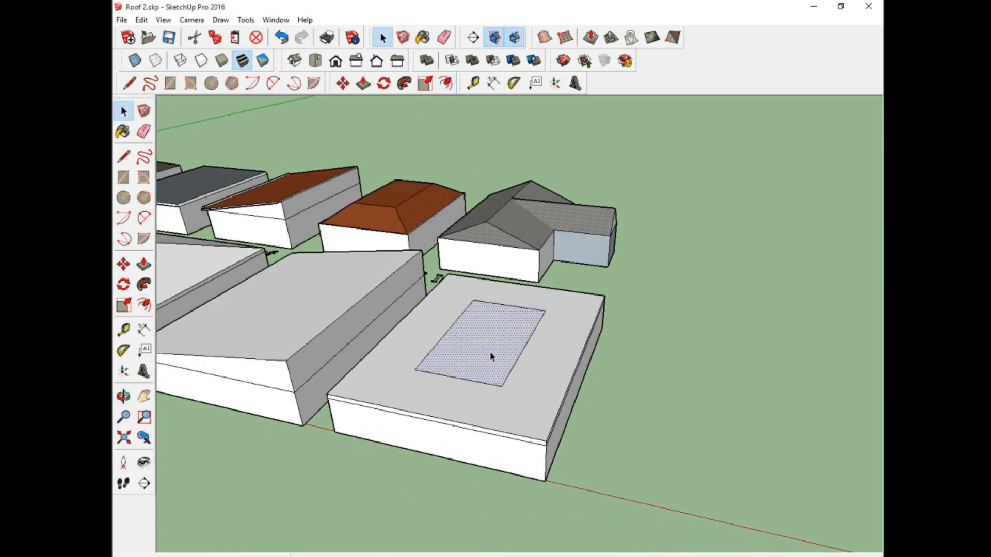
pyautogui.click(123, 156)
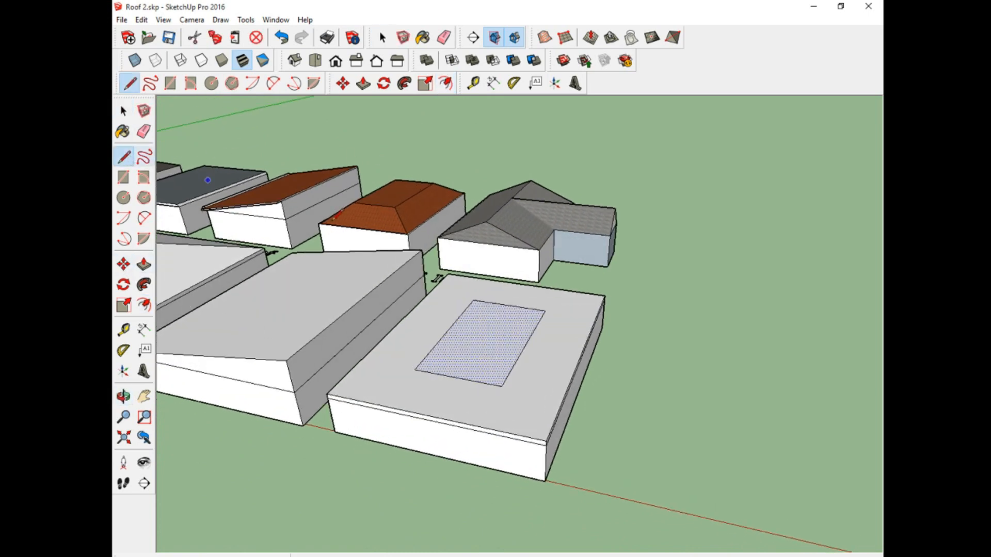
pyautogui.click(475, 301)
pyautogui.click(545, 311)
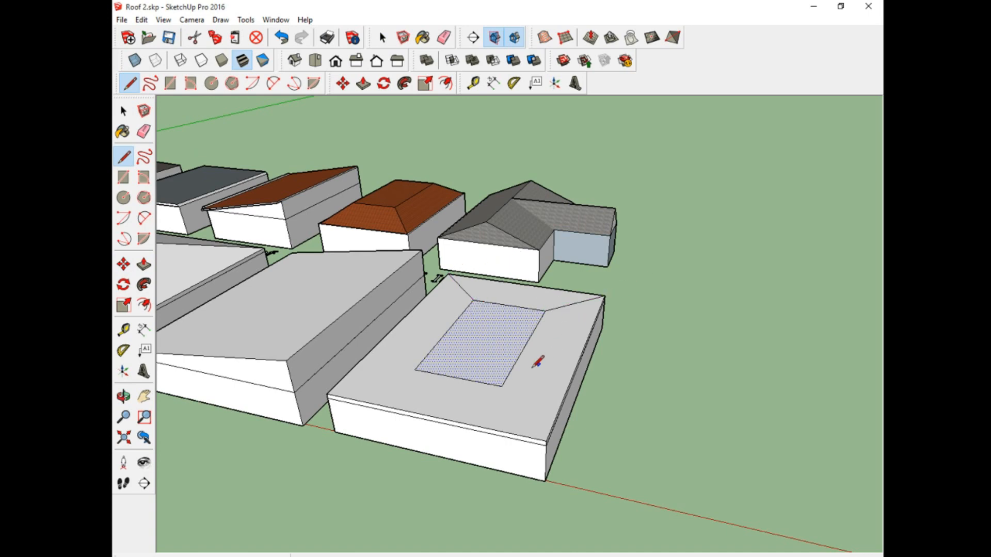
pyautogui.click(547, 440)
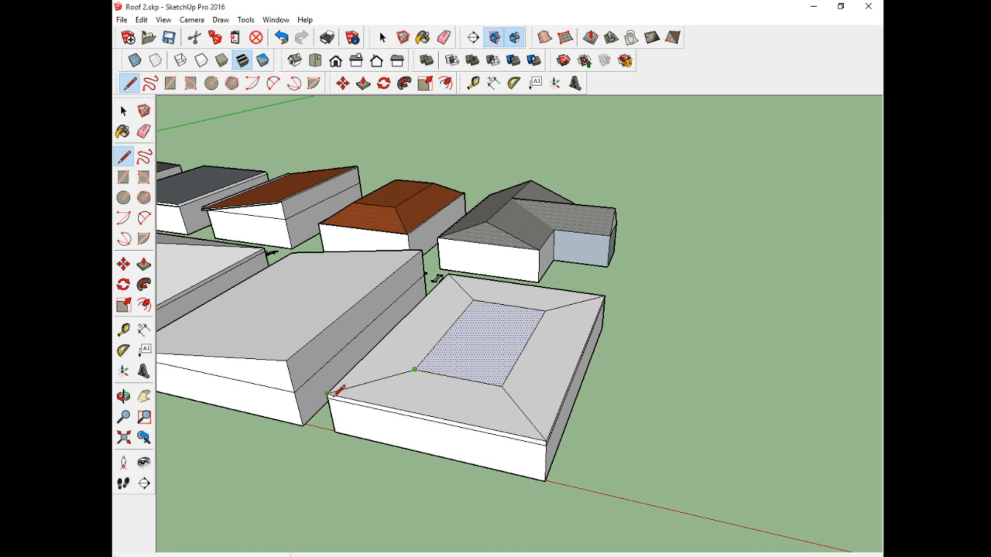
# - Move the inner rectangular face straight up along the blue axis to form a mansard roof
pyautogui.click(132, 268)
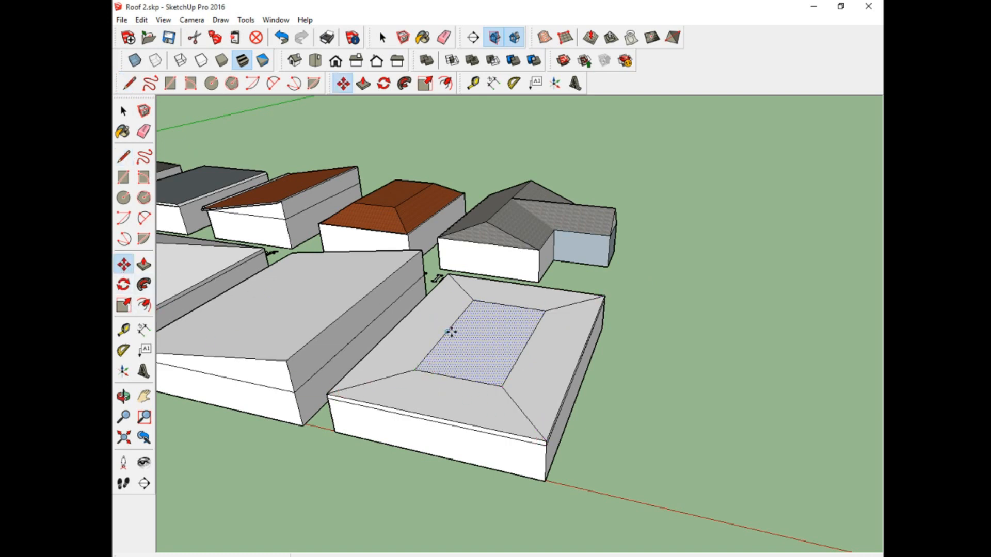
pyautogui.click(478, 352)
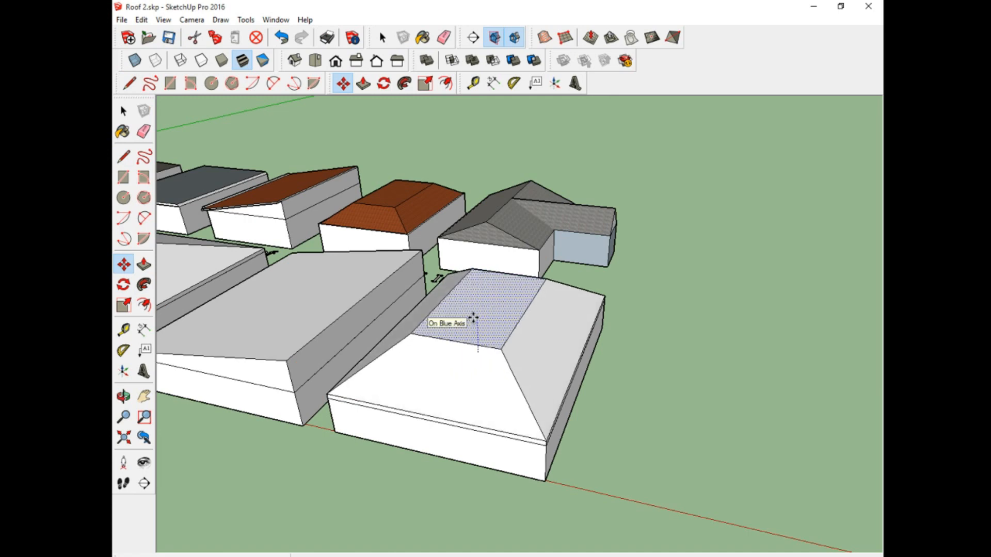
pyautogui.click(474, 317)
# - Examine the row of modelled roofs from the mansard back to the gabled one, comparing them with the labelled samples behind
pyautogui.moveTo(469, 312); pyautogui.dragTo(540, 377, button='middle')
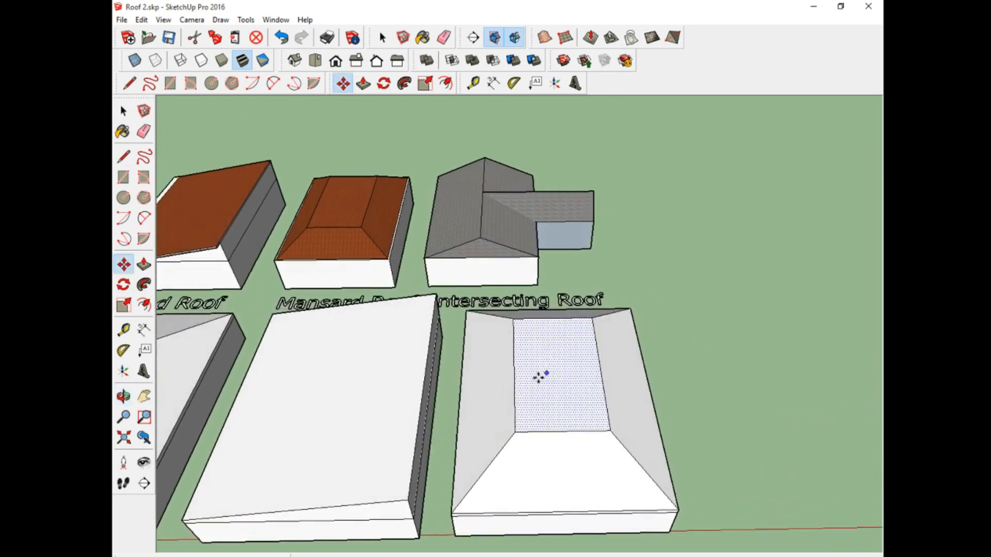
pyautogui.click(144, 396)
pyautogui.moveTo(350, 343); pyautogui.dragTo(414, 343)
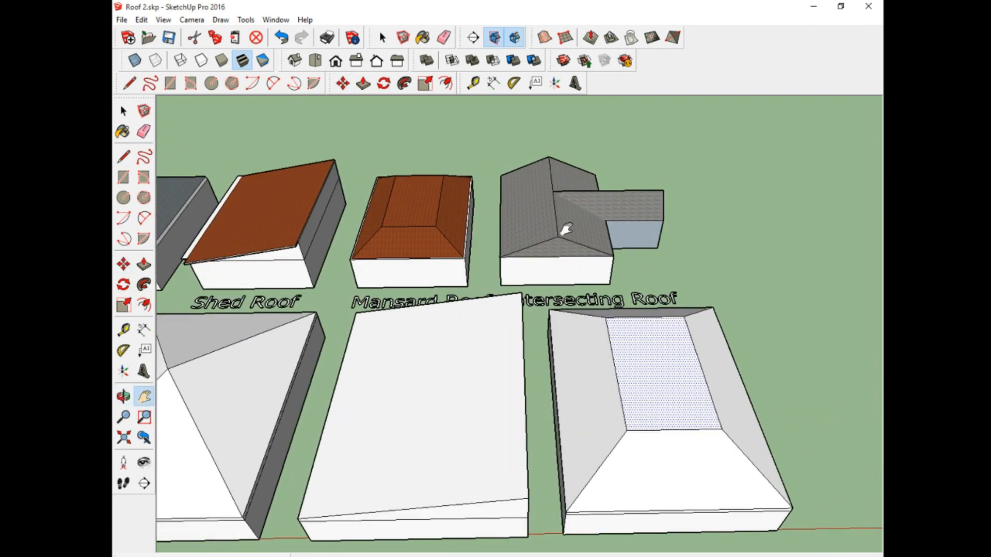
pyautogui.moveTo(516, 284); pyautogui.dragTo(567, 268)
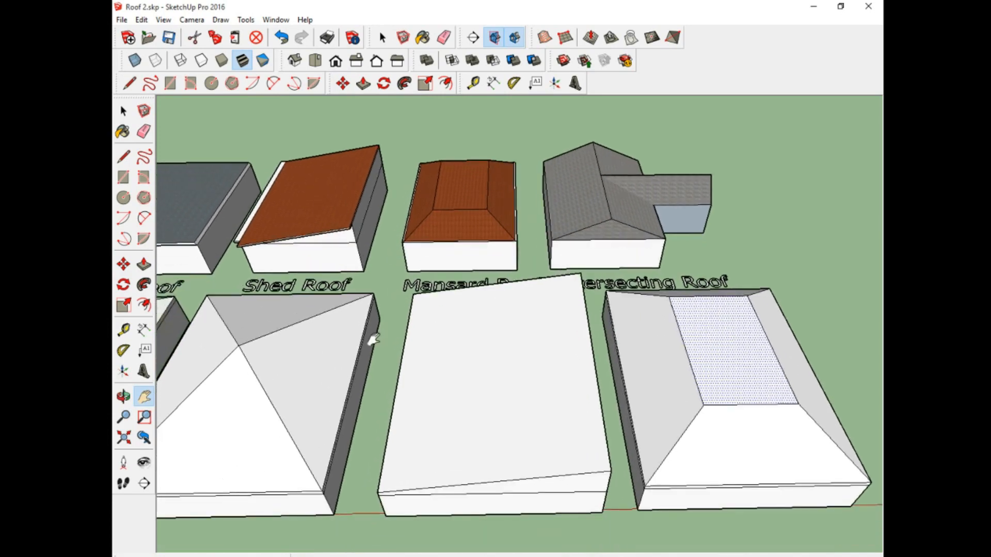
pyautogui.moveTo(374, 340); pyautogui.dragTo(702, 304)
pyautogui.moveTo(395, 323)
pyautogui.mouseDown()
pyautogui.moveTo(571, 327)
pyautogui.moveTo(420, 323)
pyautogui.moveTo(474, 311)
pyautogui.moveTo(398, 310)
pyautogui.mouseUp()
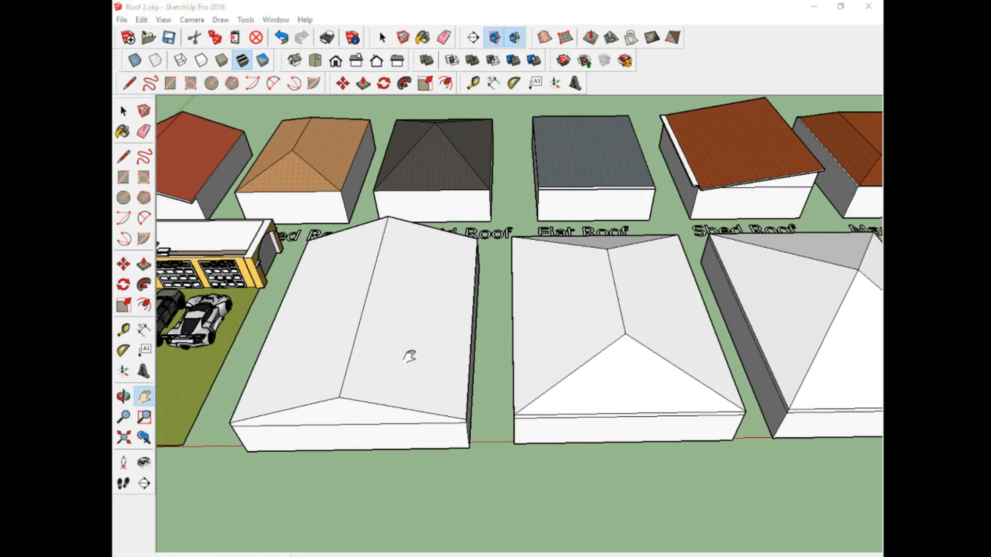
pyautogui.moveTo(409, 356); pyautogui.dragTo(333, 312, button='middle')
pyautogui.moveTo(583, 317); pyautogui.dragTo(242, 251)
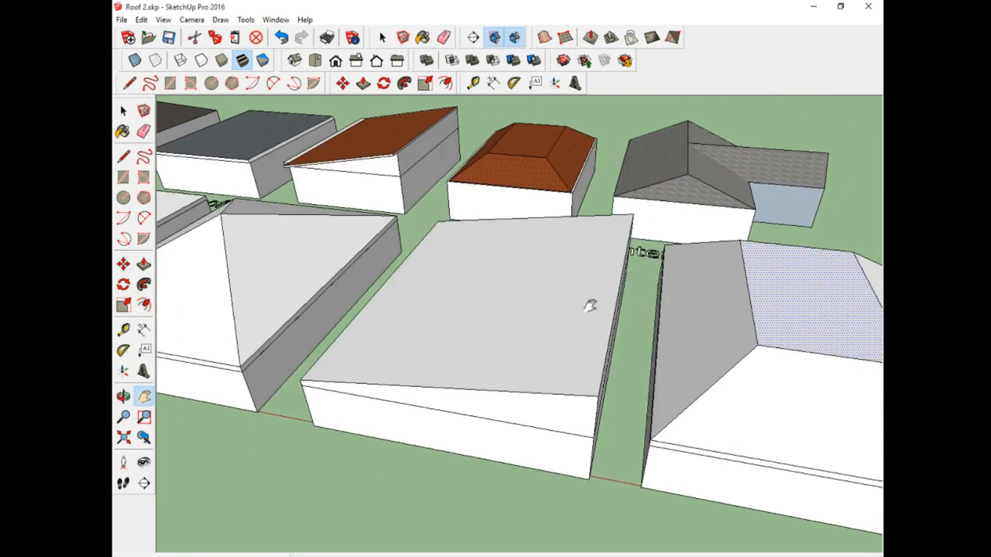
# - Paste another copy of the flat-topped block on the red axis beside the mansard building and clear the selection
pyautogui.scroll(-6, 590, 306)
pyautogui.moveTo(511, 277); pyautogui.dragTo(523, 318, button='middle')
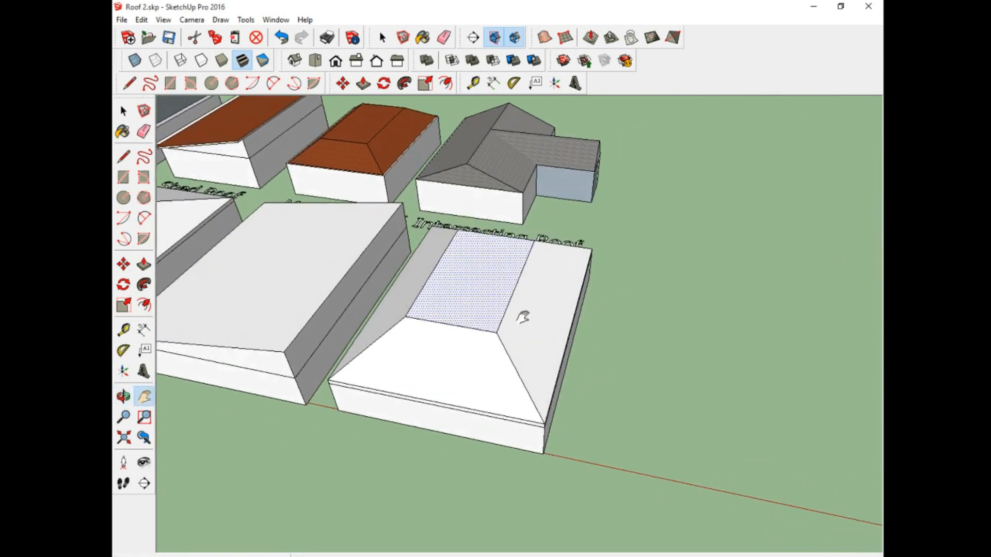
pyautogui.moveTo(523, 318); pyautogui.dragTo(421, 312)
pyautogui.click(141, 19)
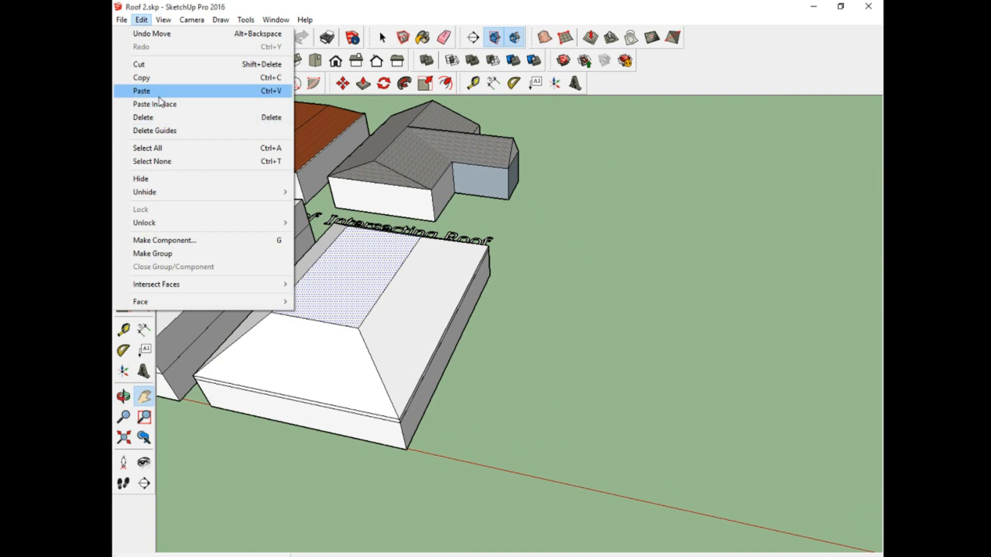
pyautogui.click(160, 96)
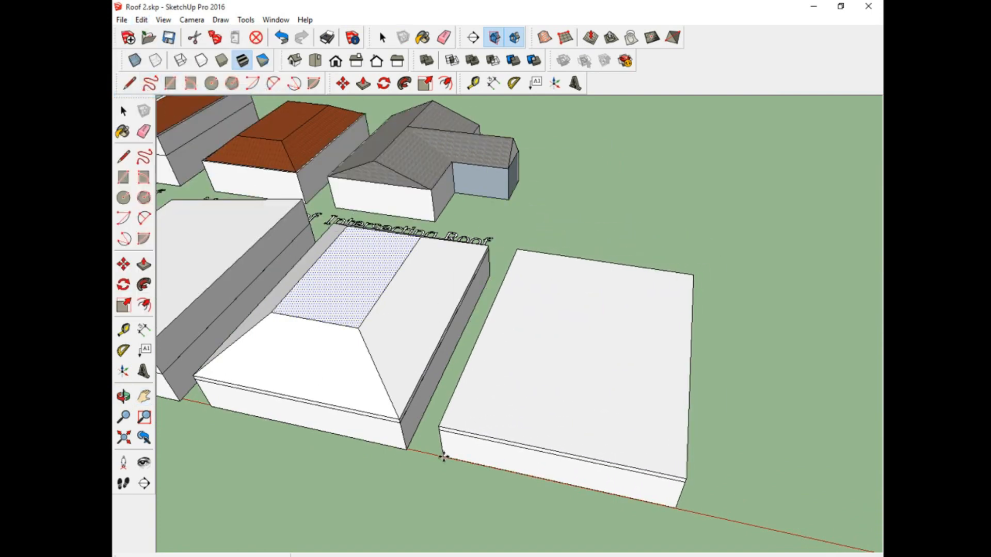
pyautogui.click(443, 457)
pyautogui.moveTo(443, 453); pyautogui.dragTo(336, 285, button='middle')
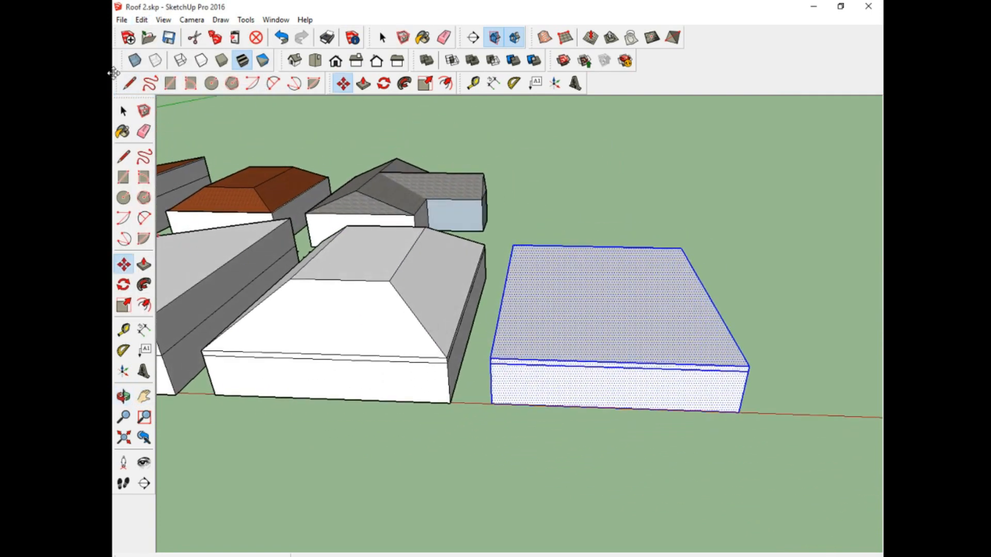
pyautogui.click(124, 111)
pyautogui.click(565, 218)
# - Draw a gable triangle on the sixth block's front top edge around a vertical line from its midpoint, and erase that centre line
pyautogui.scroll(1, 563, 266)
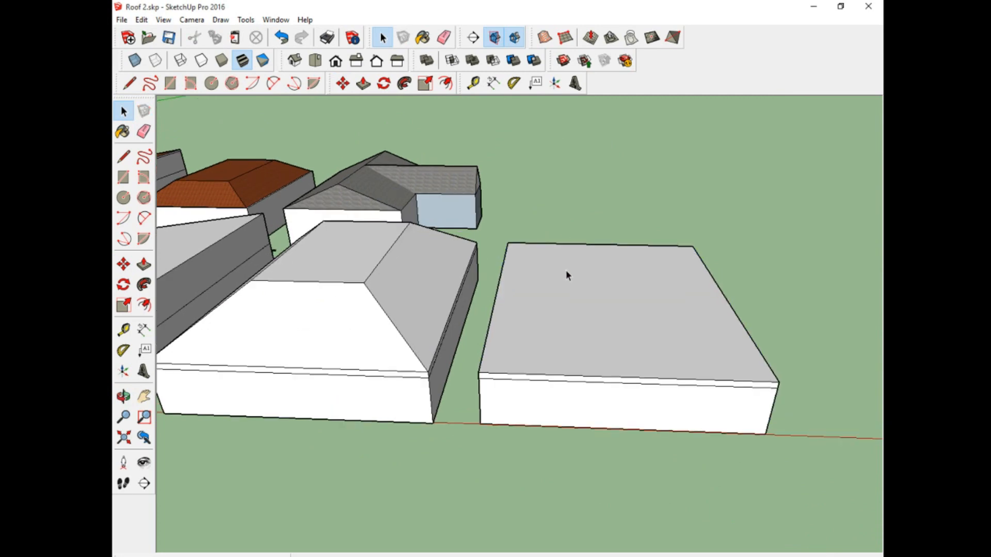
pyautogui.scroll(2, 530, 347)
pyautogui.moveTo(531, 347); pyautogui.dragTo(562, 239, button='middle')
pyautogui.click(123, 157)
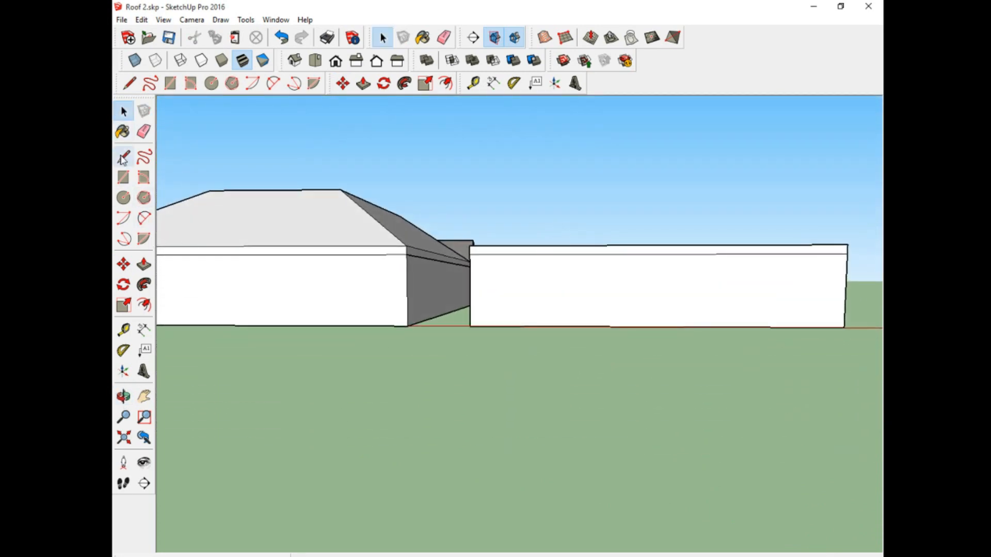
pyautogui.click(656, 201)
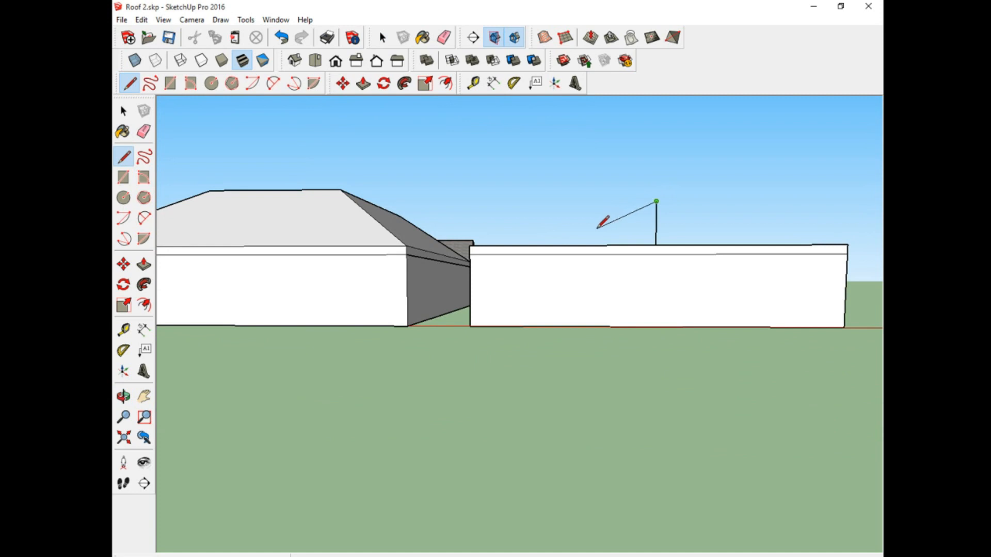
pyautogui.click(470, 245)
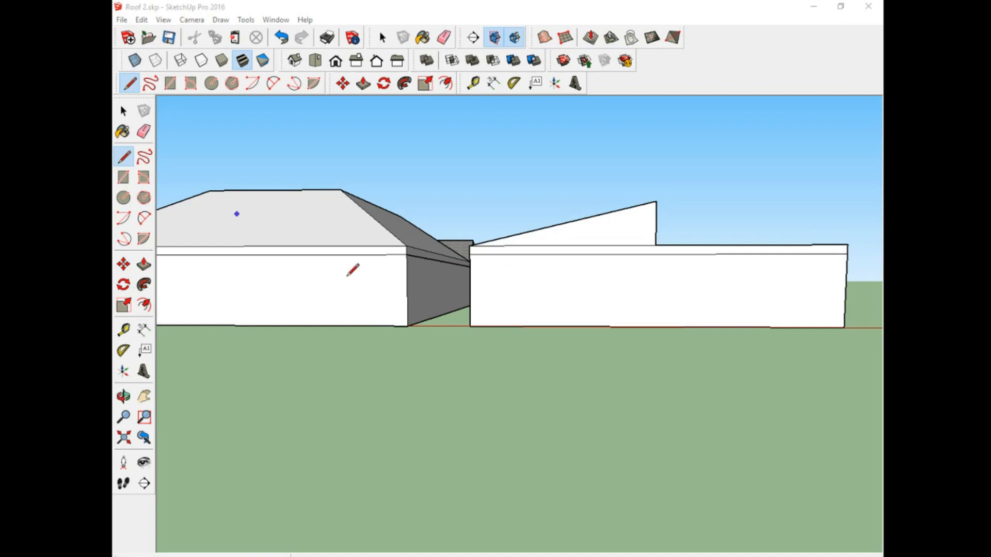
pyautogui.click(657, 202)
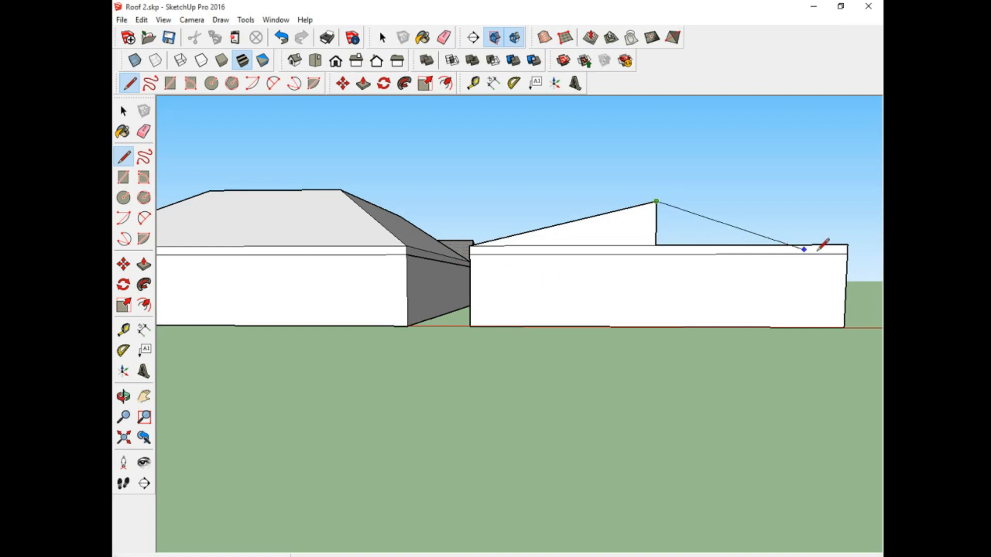
pyautogui.click(847, 244)
pyautogui.click(144, 131)
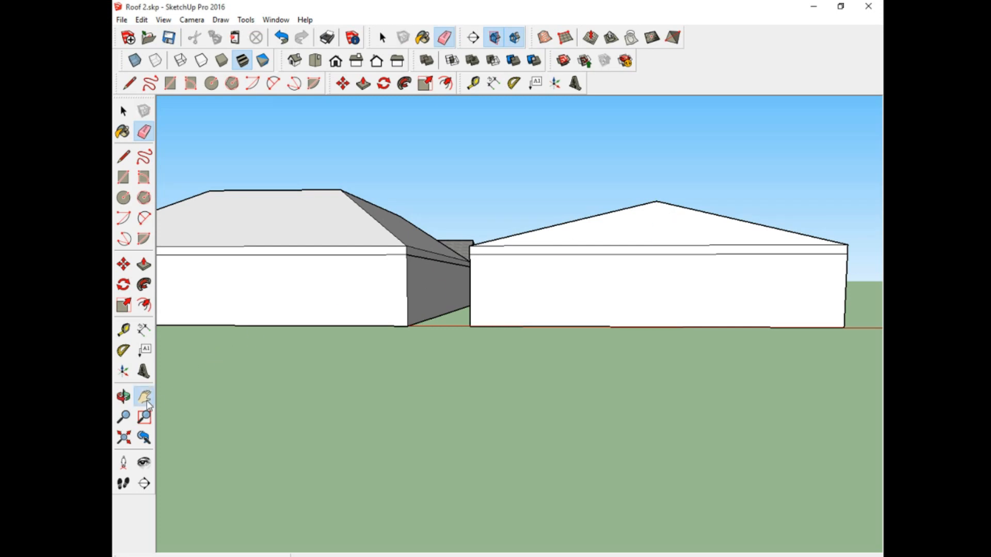
# - Extrude the front gable triangle with Push/Pull along the sixth block to its rear edge
pyautogui.click(124, 397)
pyautogui.moveTo(628, 245); pyautogui.dragTo(319, 327)
pyautogui.moveTo(536, 280); pyautogui.dragTo(372, 305)
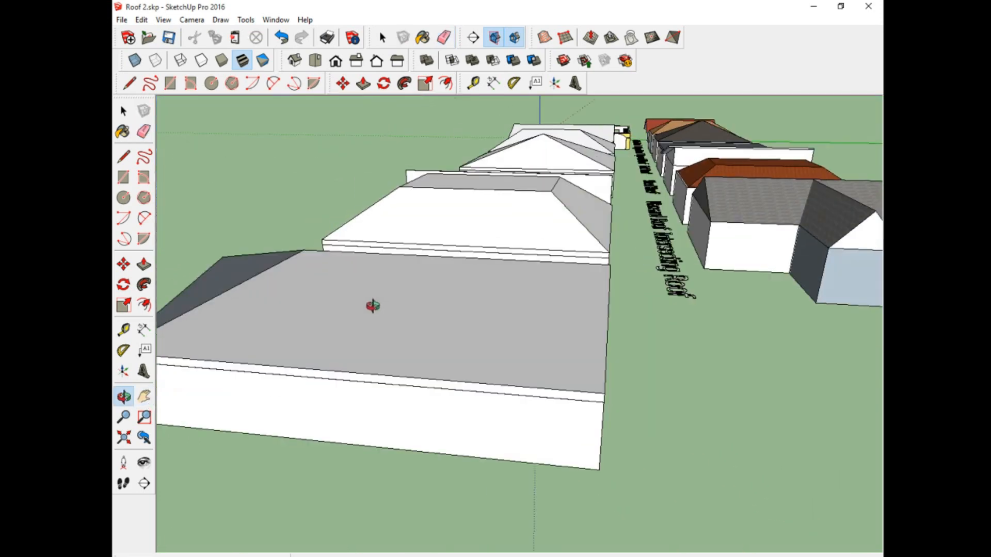
pyautogui.press('h')
pyautogui.click(144, 264)
pyautogui.click(221, 277)
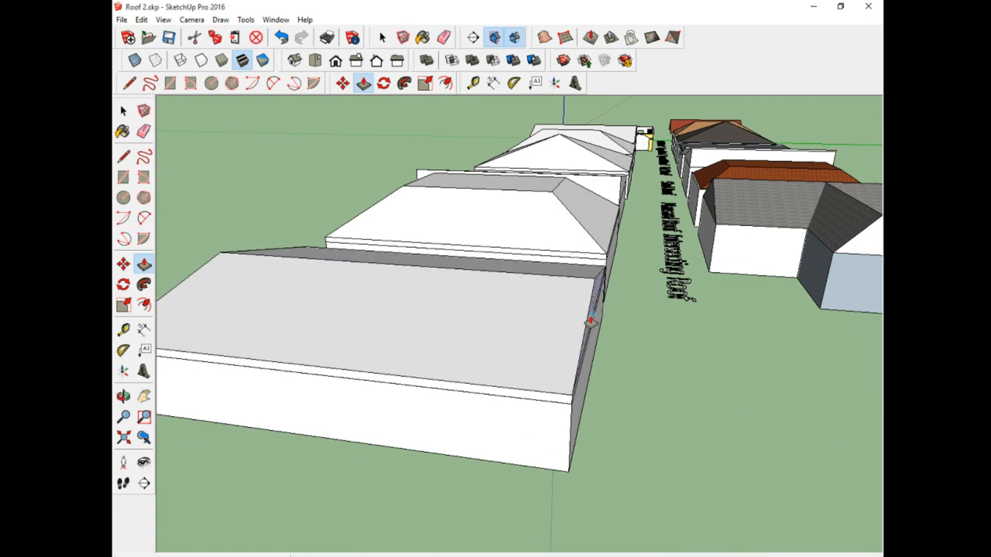
pyautogui.click(595, 321)
pyautogui.click(599, 324)
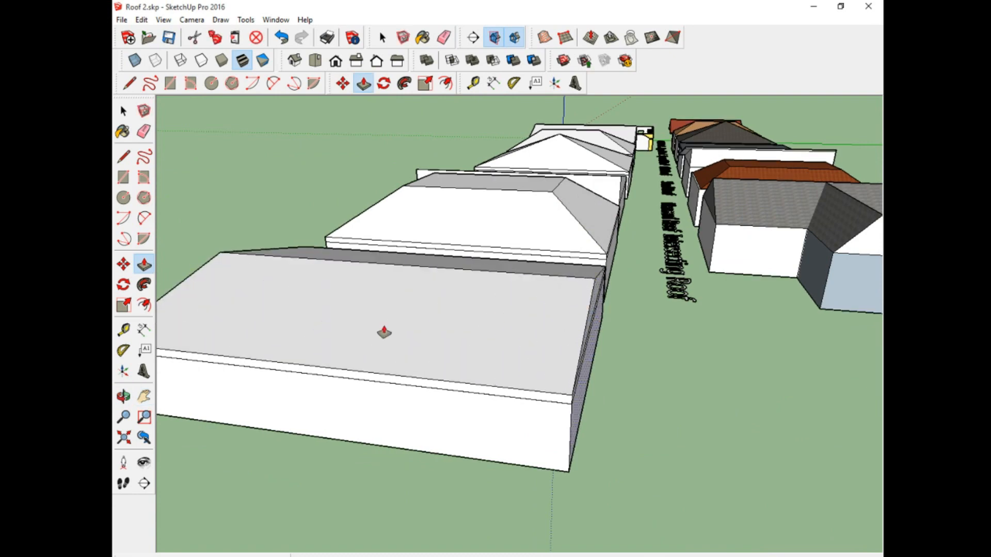
# - Draw a second gable triangle on the sixth block's long outer top edge, slightly lower than the ridge, and erase its centre line
pyautogui.click(123, 396)
pyautogui.moveTo(222, 341); pyautogui.dragTo(351, 326)
pyautogui.press('F5')
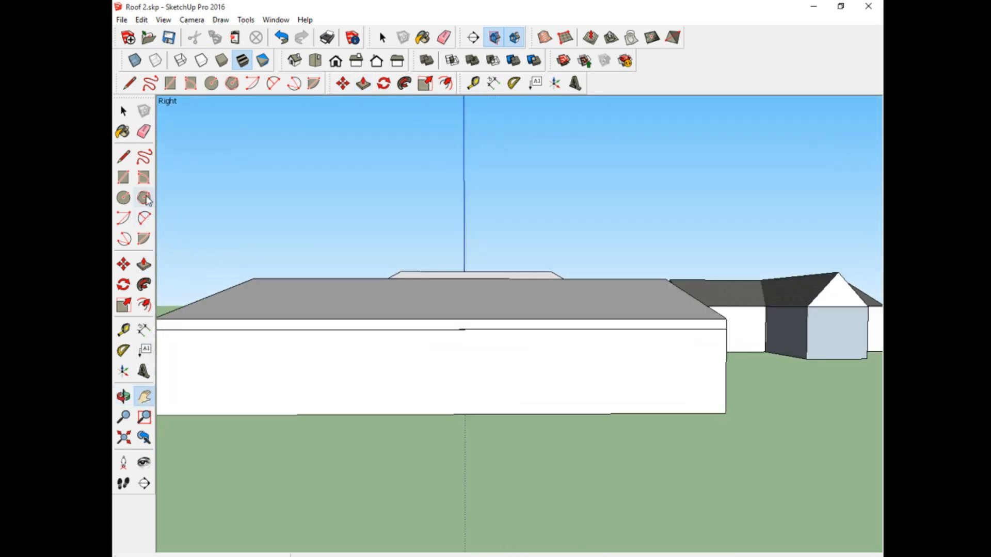
pyautogui.click(123, 157)
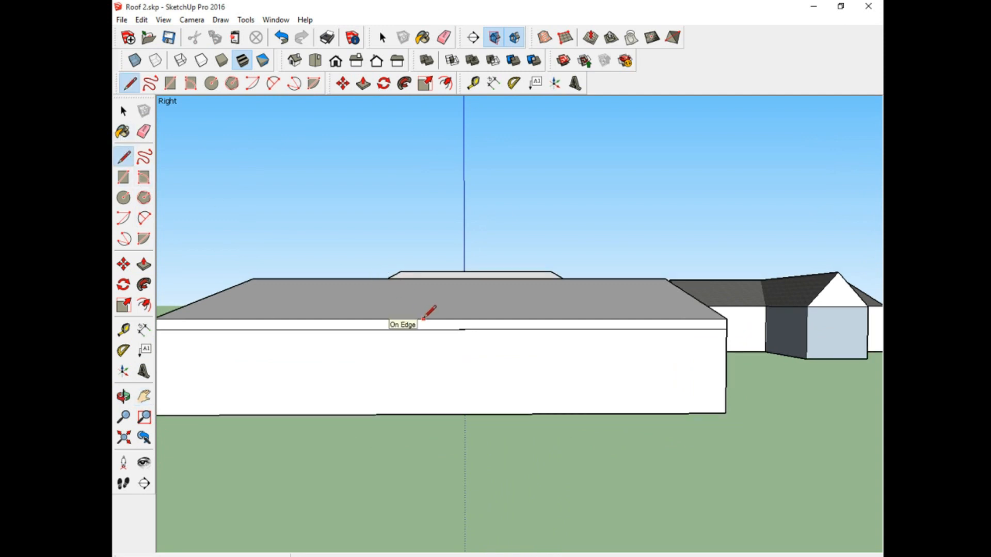
pyautogui.scroll(-2, 424, 318)
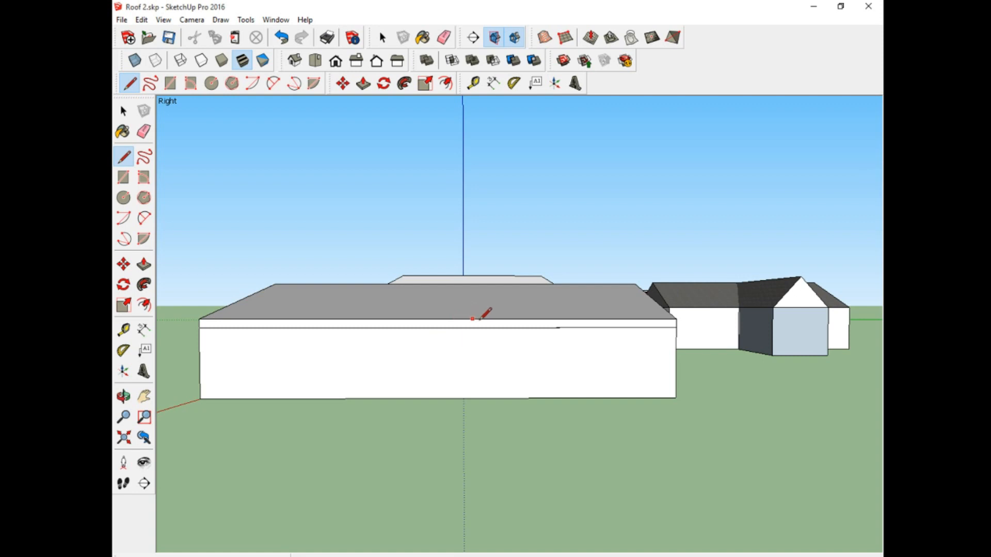
pyautogui.click(439, 319)
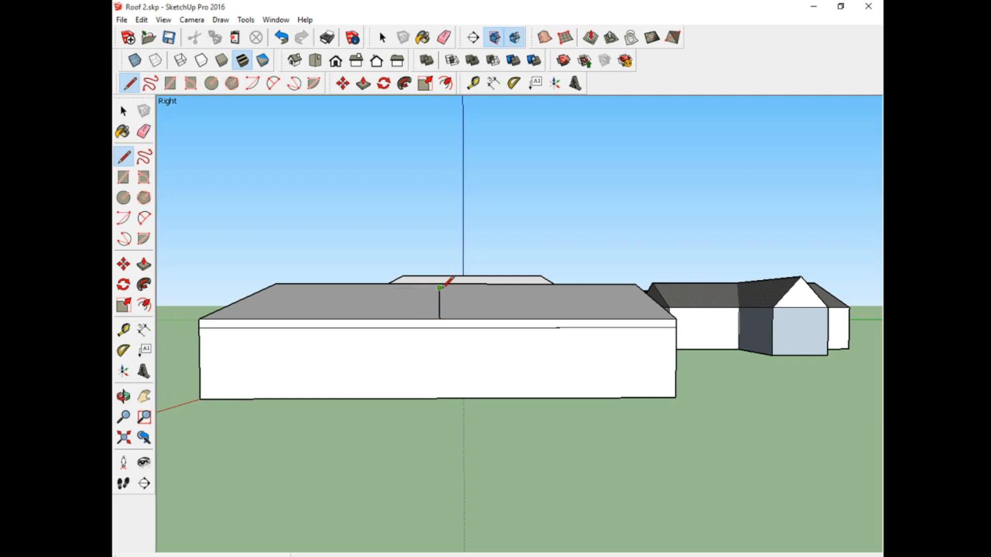
pyautogui.click(676, 319)
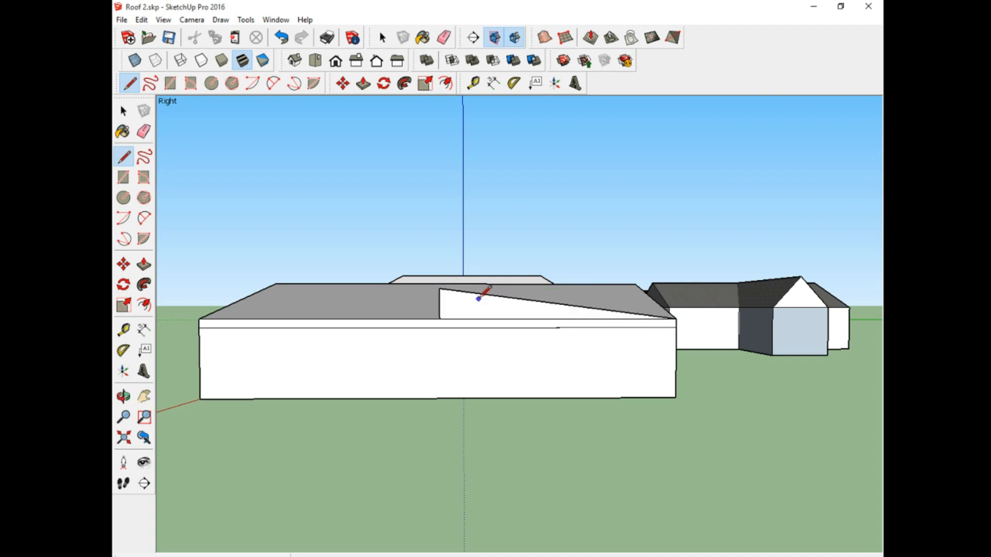
pyautogui.click(200, 319)
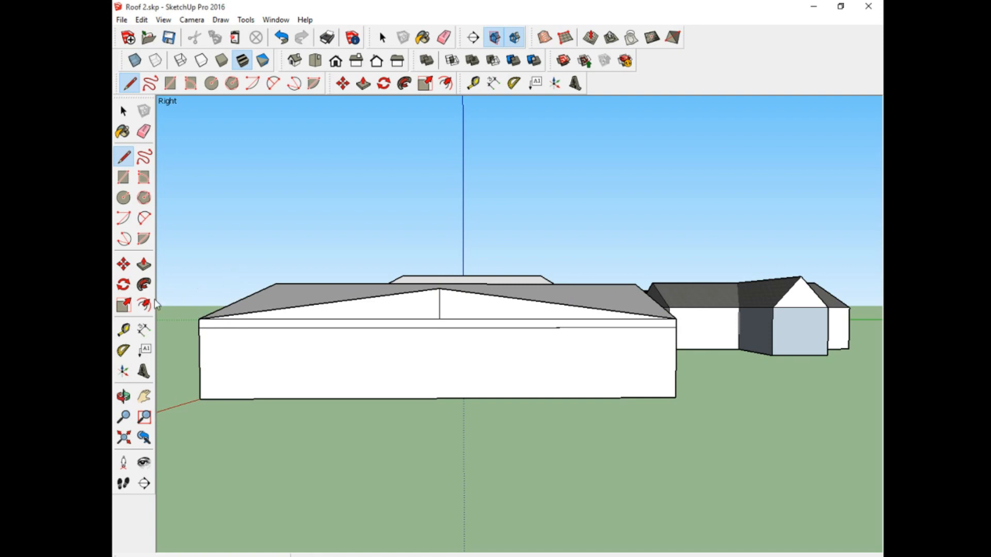
pyautogui.click(144, 133)
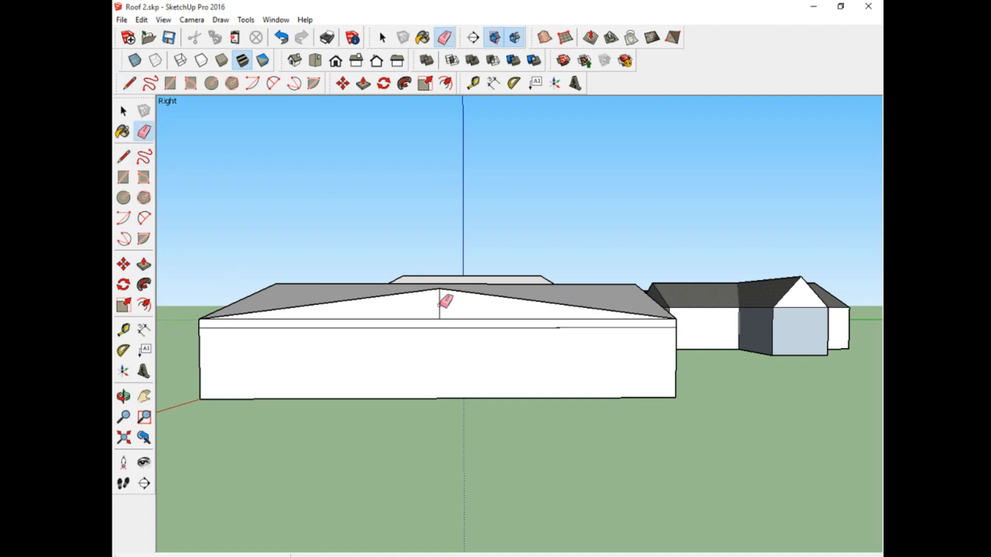
# - Extrude the side gable triangle with Push/Pull inward until it runs into the main gabled roof
pyautogui.moveTo(315, 281); pyautogui.dragTo(702, 376, button='middle')
pyautogui.click(124, 397)
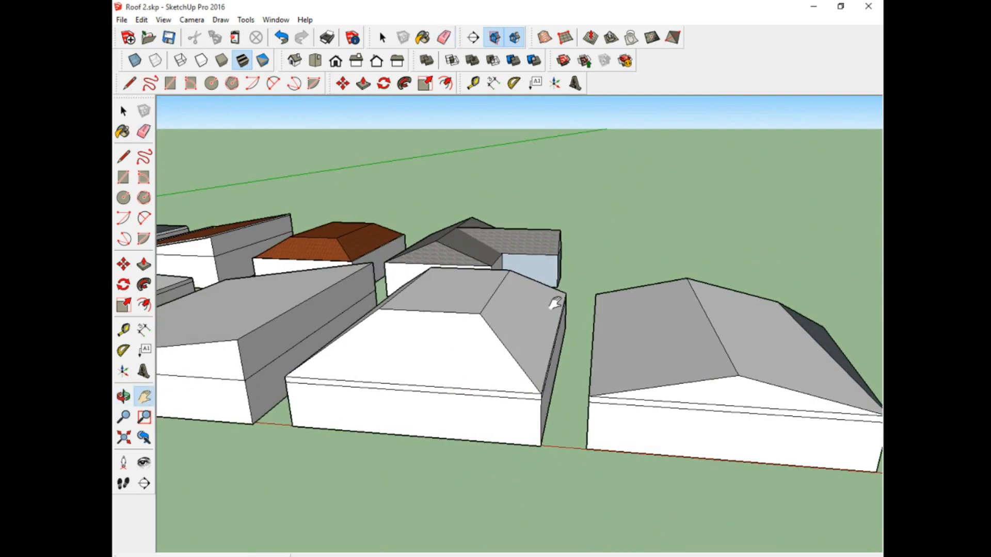
pyautogui.moveTo(553, 303)
pyautogui.mouseDown()
pyautogui.moveTo(347, 310)
pyautogui.moveTo(480, 332)
pyautogui.mouseUp()
pyautogui.moveTo(481, 332); pyautogui.dragTo(491, 288, button='middle')
pyautogui.scroll(2, 621, 318)
pyautogui.scroll(1, 490, 292)
pyautogui.scroll(-3, 451, 243)
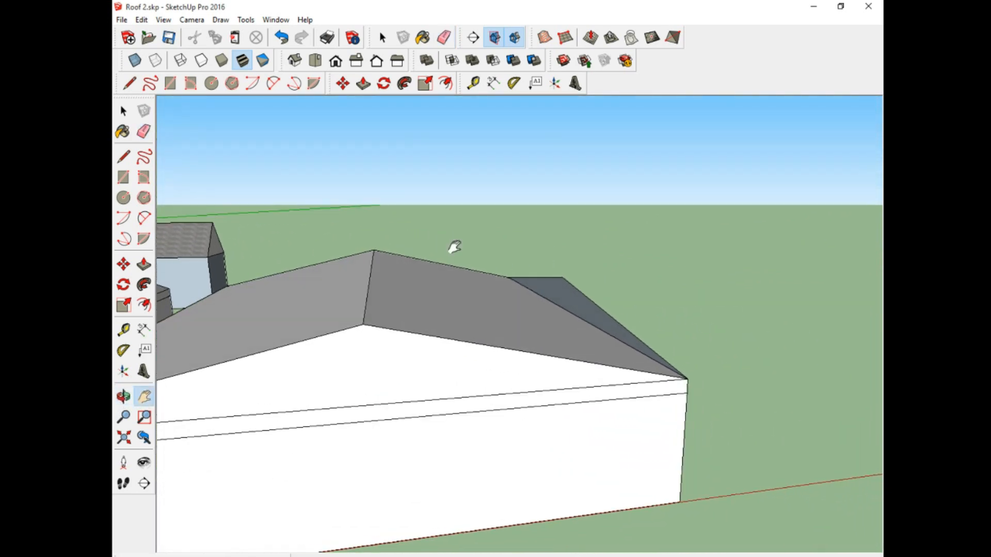
pyautogui.click(144, 265)
pyautogui.click(560, 288)
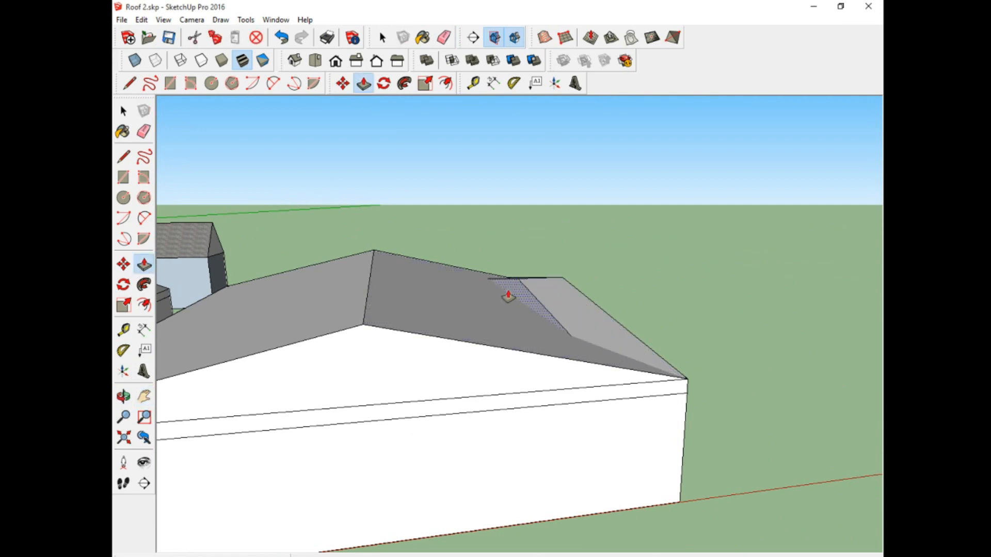
pyautogui.click(426, 300)
# - Extrude the side gable's triangular face outward beyond the wall to form the projecting wing of the intersecting roof
pyautogui.click(144, 397)
pyautogui.moveTo(459, 292); pyautogui.dragTo(203, 296, button='middle')
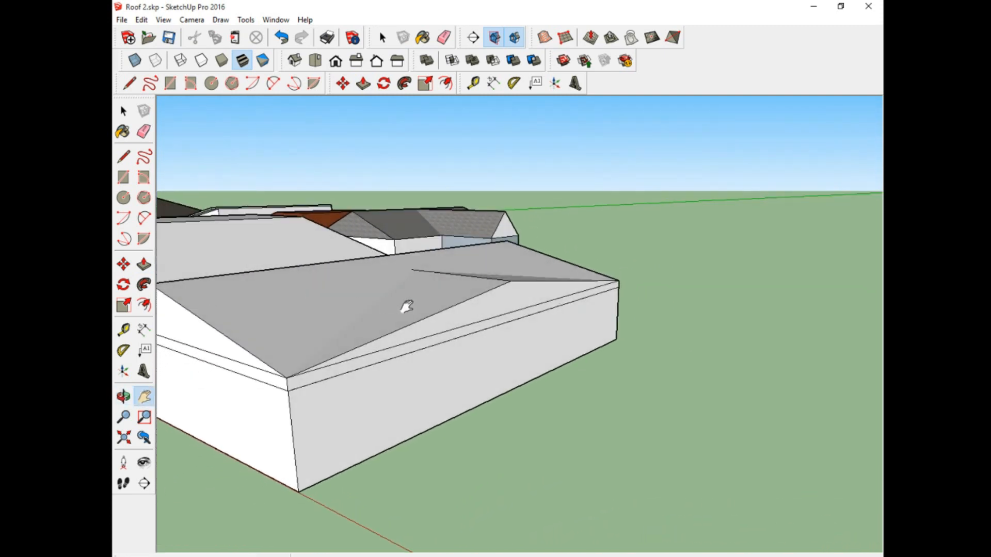
pyautogui.moveTo(407, 306); pyautogui.dragTo(371, 283, button='middle')
pyautogui.click(124, 112)
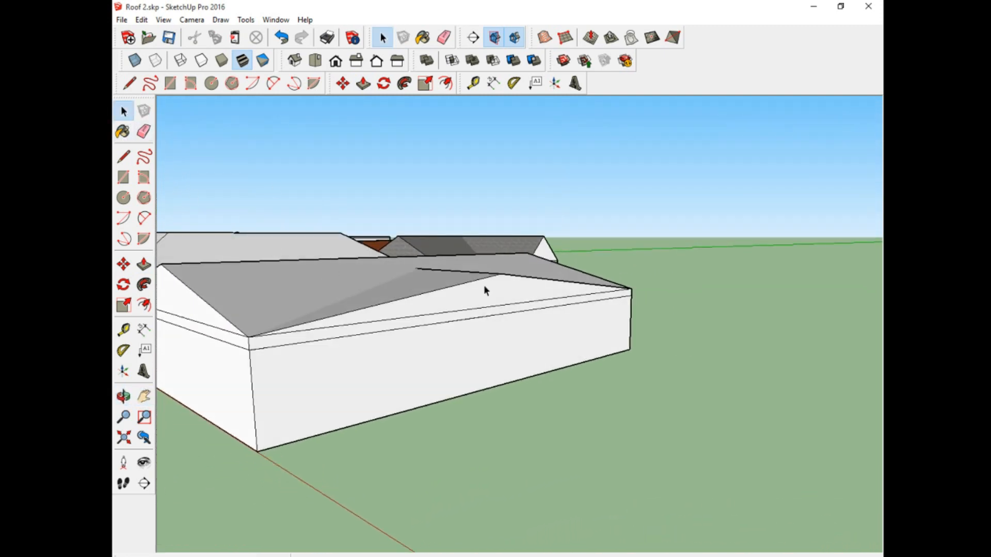
pyautogui.click(488, 292)
pyautogui.click(144, 264)
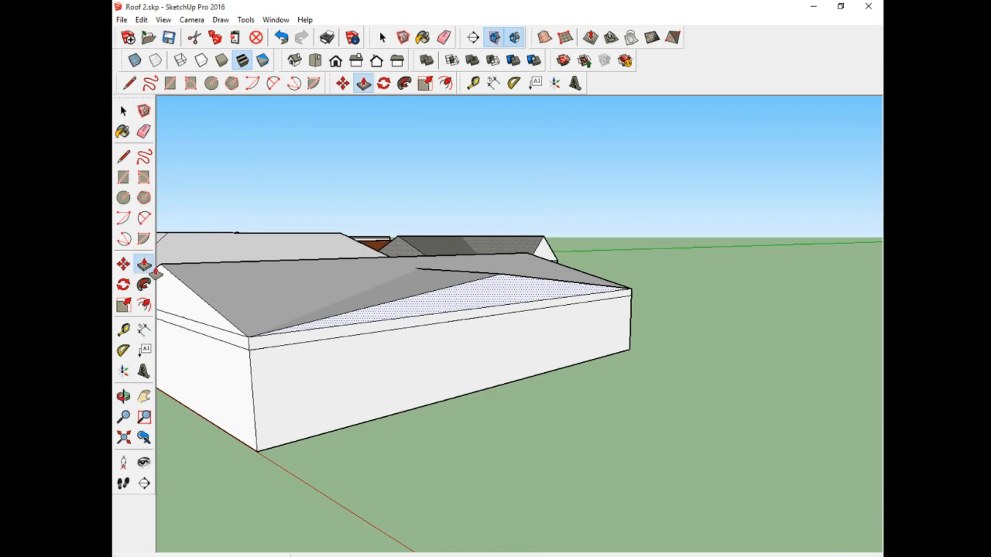
pyautogui.moveTo(488, 298); pyautogui.dragTo(681, 336)
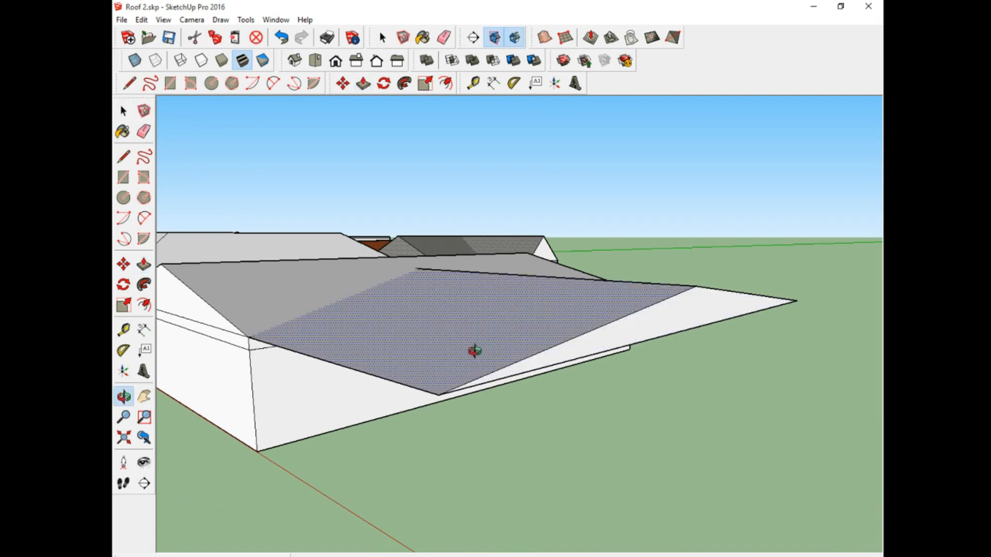
pyautogui.moveTo(471, 349); pyautogui.dragTo(290, 397, button='middle')
pyautogui.click(144, 397)
pyautogui.moveTo(214, 301); pyautogui.dragTo(295, 303)
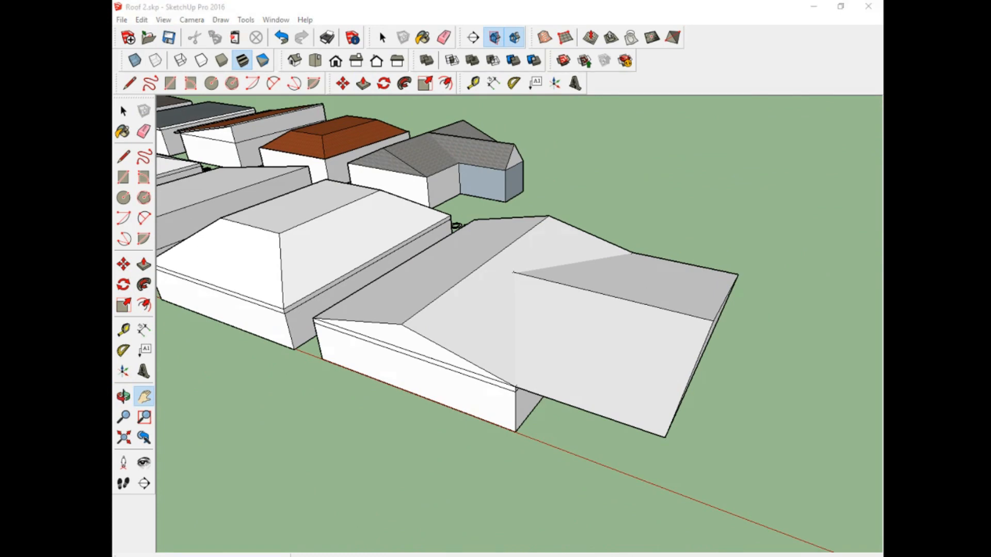
# - Paint the slope of the first building's gabled roof nearest the garage with the Roofing Scalloped material from the Roofing collection
pyautogui.moveTo(287, 278); pyautogui.dragTo(656, 347)
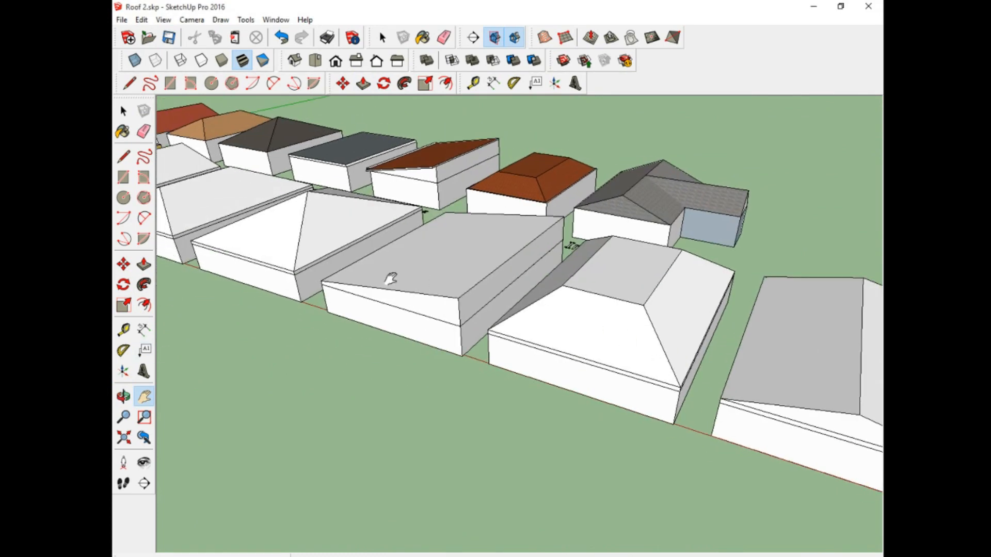
pyautogui.moveTo(391, 279); pyautogui.dragTo(699, 370)
pyautogui.moveTo(343, 258); pyautogui.dragTo(368, 279)
pyautogui.scroll(6, 368, 279)
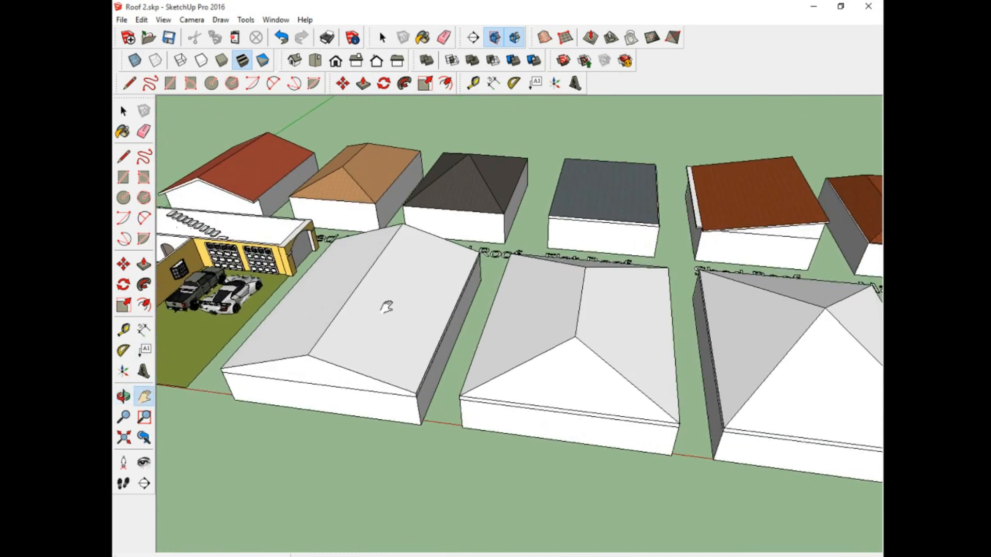
pyautogui.click(144, 264)
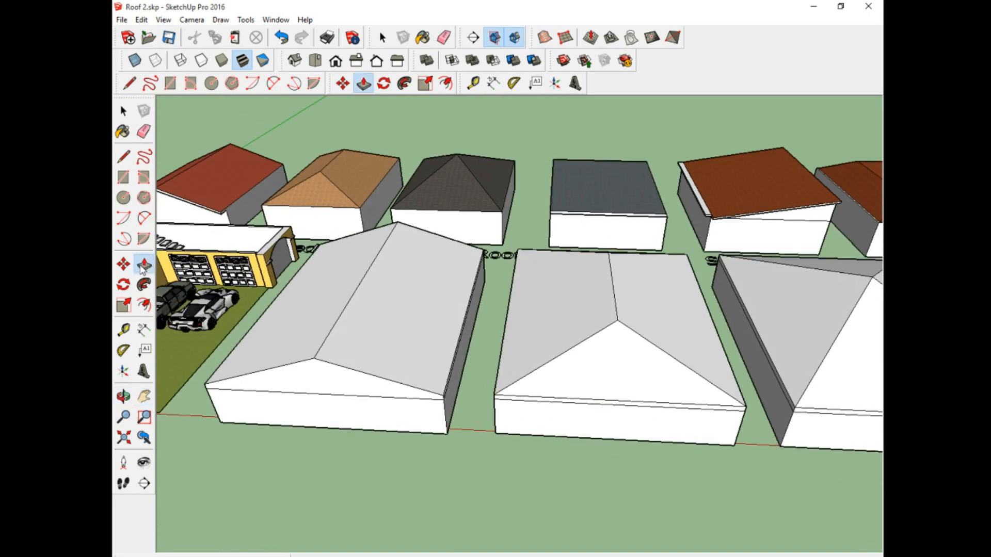
pyautogui.press('b')
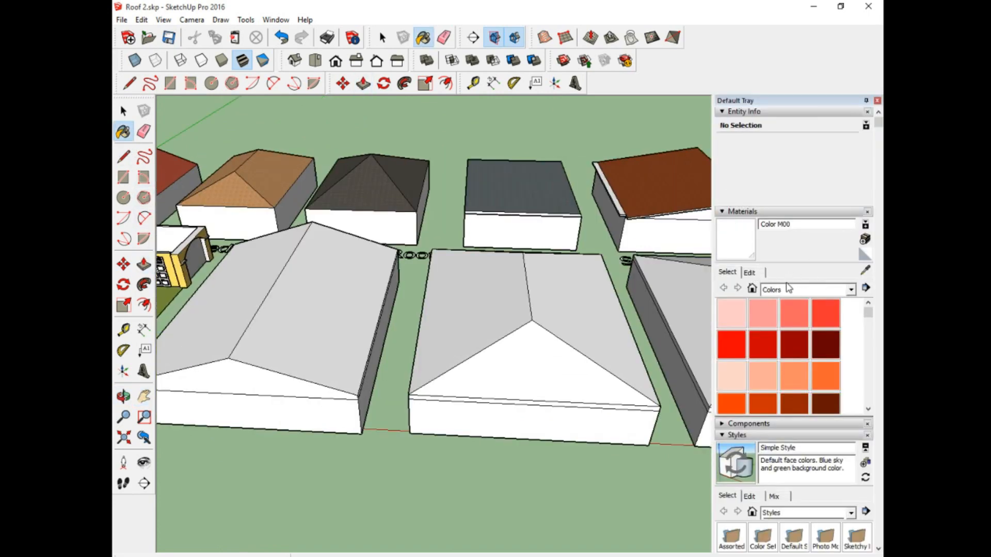
pyautogui.click(785, 290)
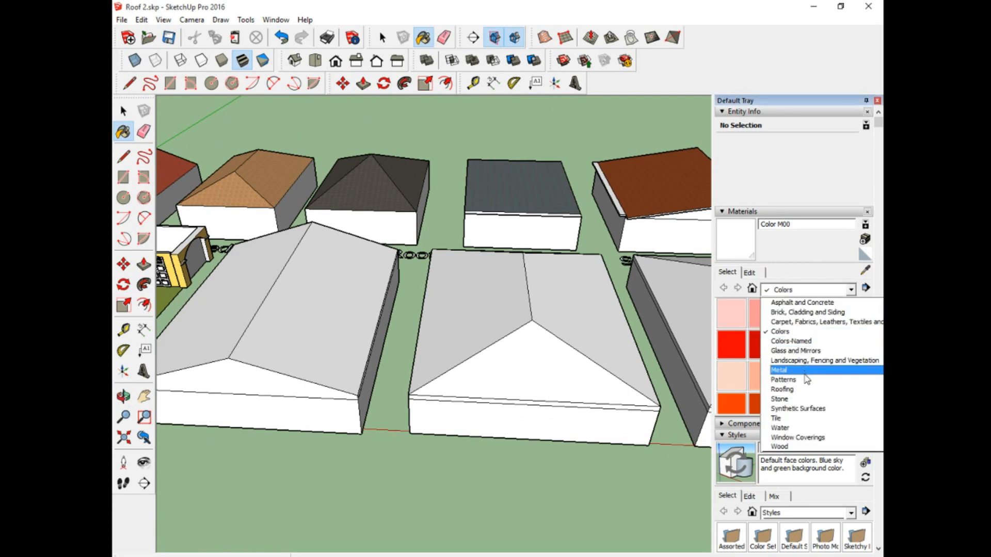
pyautogui.click(798, 390)
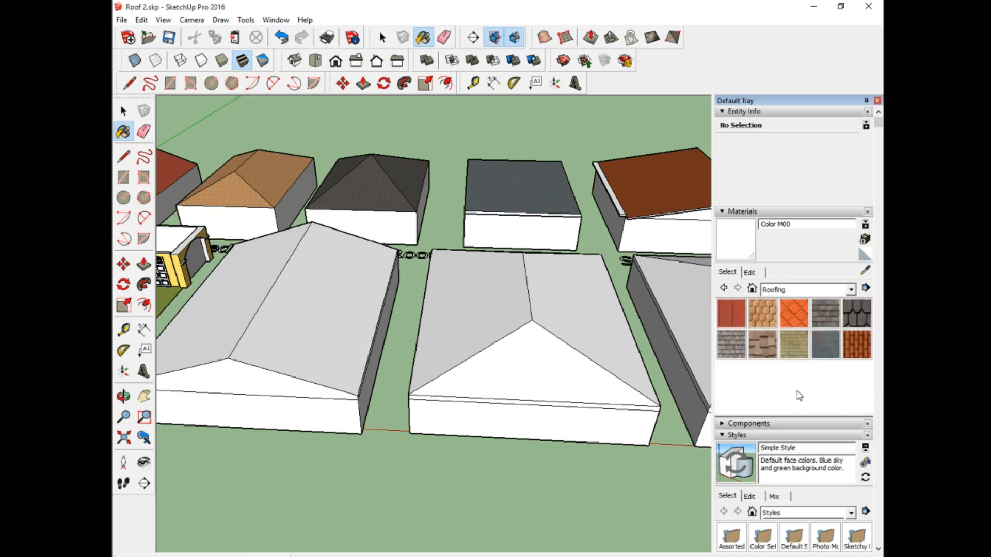
pyautogui.click(763, 313)
pyautogui.click(278, 283)
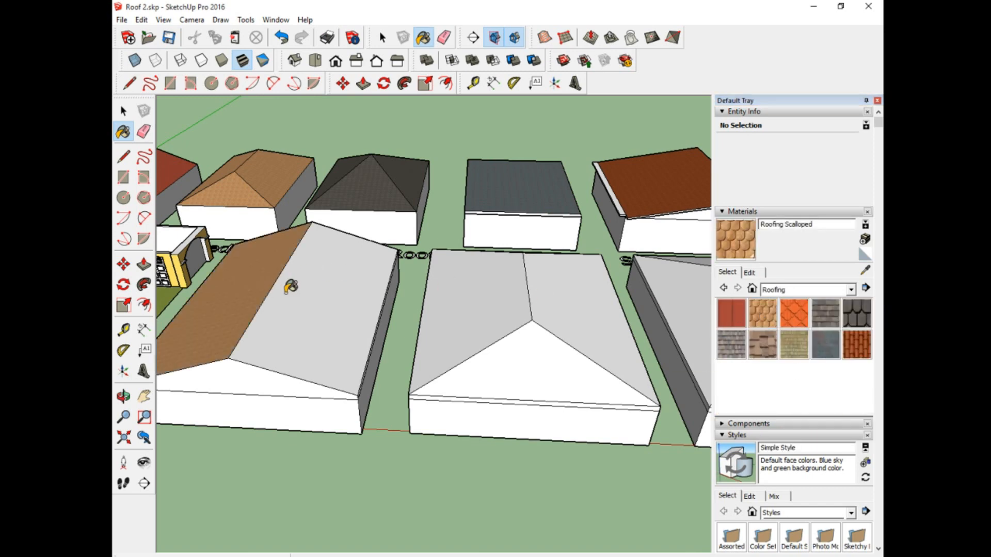
# - Paint the gabled roof's remaining slope with Roofing Scalloped and the neighbouring hipped roof's faces with Roofing Metal Standing Seam
pyautogui.click(314, 292)
pyautogui.click(732, 314)
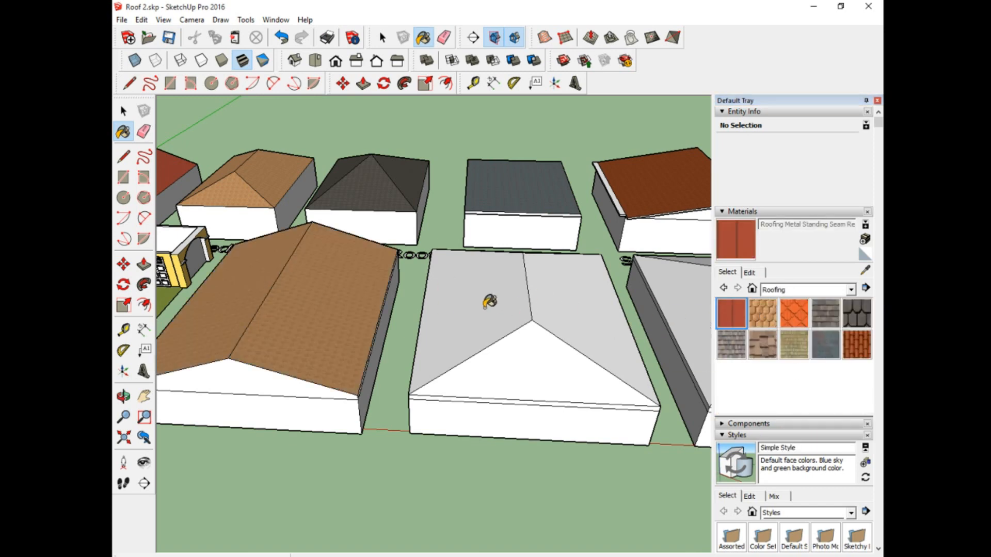
pyautogui.click(485, 301)
pyautogui.click(566, 297)
pyautogui.click(538, 340)
pyautogui.moveTo(539, 341)
pyautogui.mouseDown(button='middle')
pyautogui.moveTo(516, 294)
pyautogui.moveTo(496, 294)
pyautogui.mouseUp(button='middle')
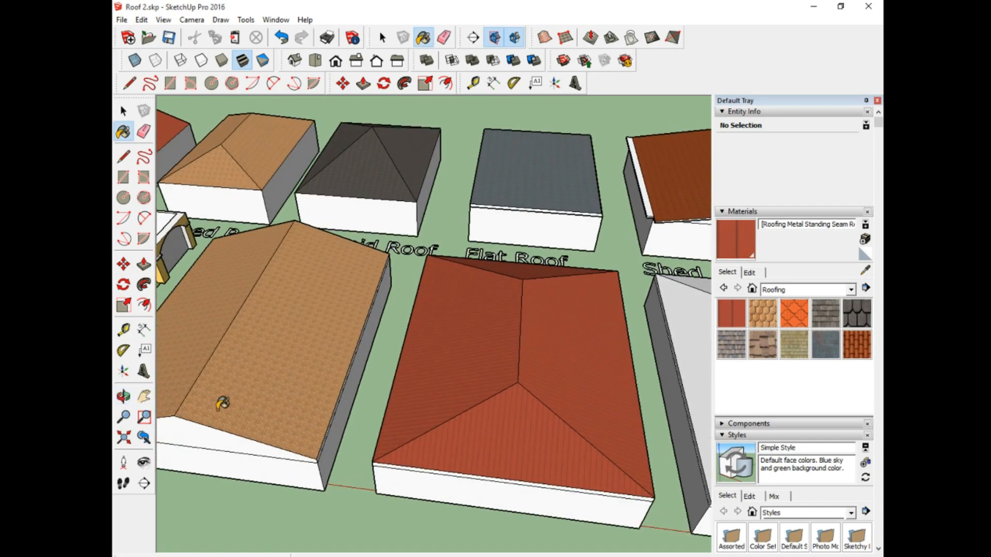
# - Paint all four faces of the third building's pyramid roof with the Roofing Tile Spanish material
pyautogui.click(145, 395)
pyautogui.scroll(-2, 525, 326)
pyautogui.moveTo(525, 325); pyautogui.dragTo(339, 304)
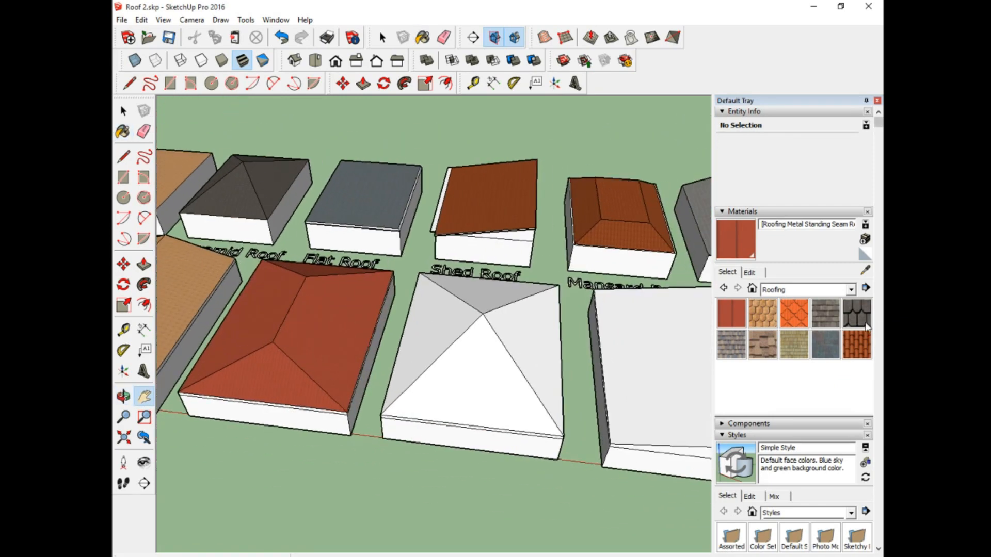
pyautogui.click(857, 345)
pyautogui.click(462, 325)
pyautogui.click(483, 297)
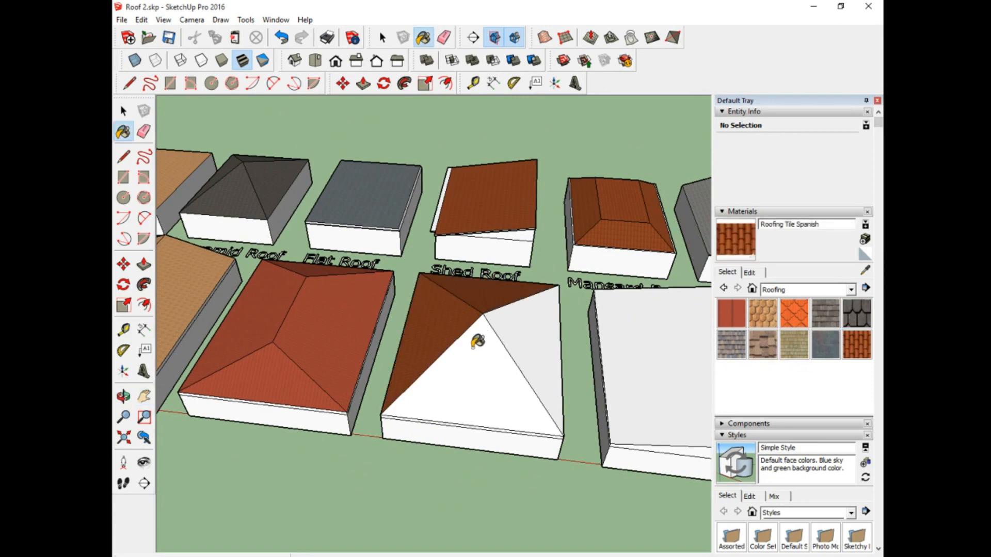
pyautogui.click(477, 342)
pyautogui.click(529, 330)
# - Paint the sloping top of the fourth building's shed roof with the Roofing Shingles GAF Estates material
pyautogui.scroll(-3, 529, 327)
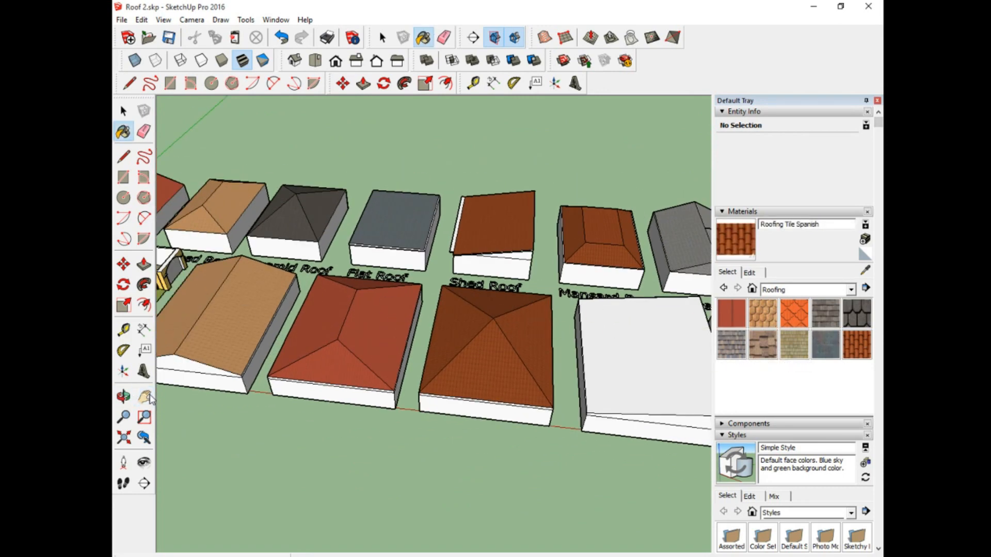
pyautogui.keyDown('shift'); pyautogui.moveTo(413, 324); pyautogui.dragTo(254, 321, button='middle'); pyautogui.keyUp('shift')
pyautogui.click(857, 313)
pyautogui.click(480, 324)
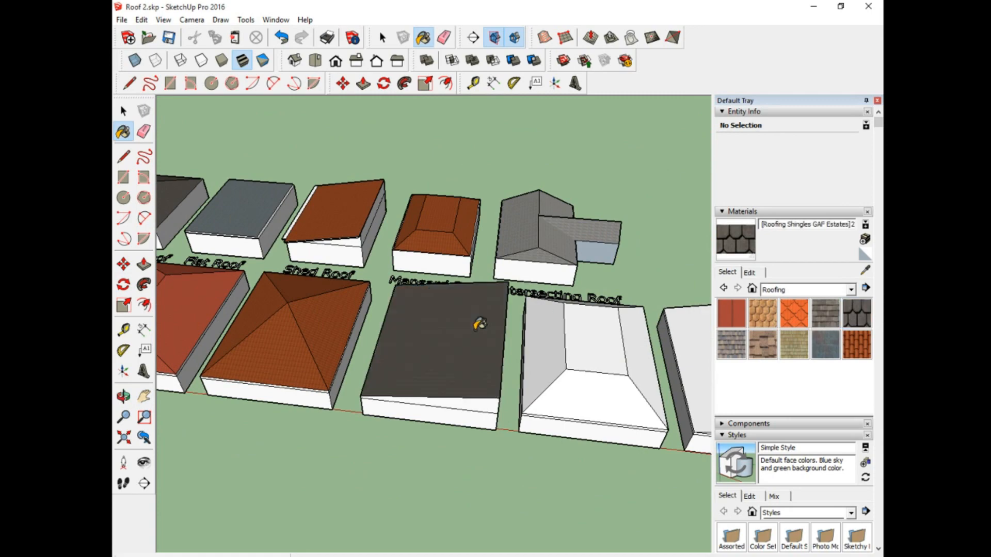
pyautogui.scroll(2, 613, 321)
pyautogui.scroll(2, 354, 345)
pyautogui.scroll(2, 335, 344)
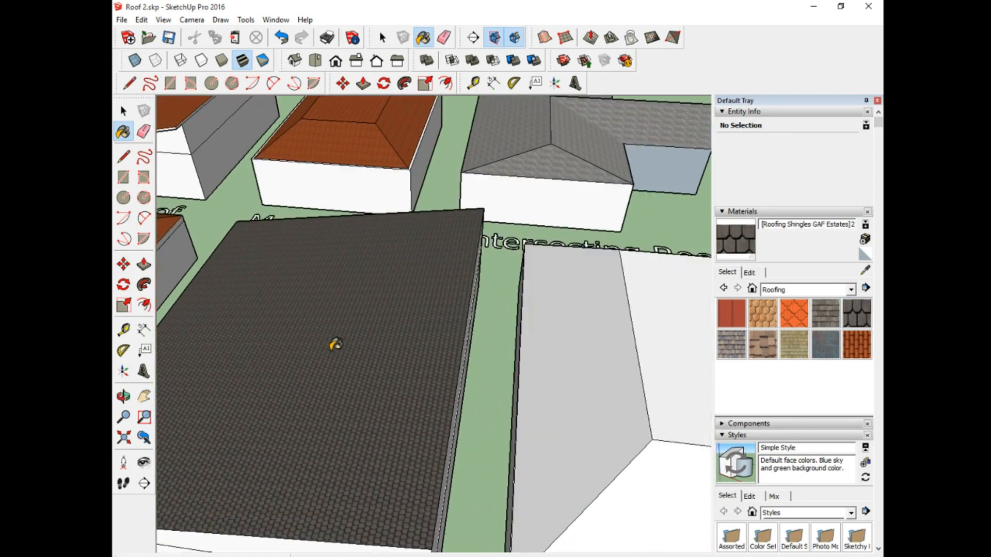
# - Paint the flat top and all sloping faces of the fifth building's mansard roof with Roofing Scalloped Ornate
pyautogui.click(147, 400)
pyautogui.moveTo(503, 333); pyautogui.dragTo(398, 259)
pyautogui.moveTo(503, 266); pyautogui.dragTo(402, 241)
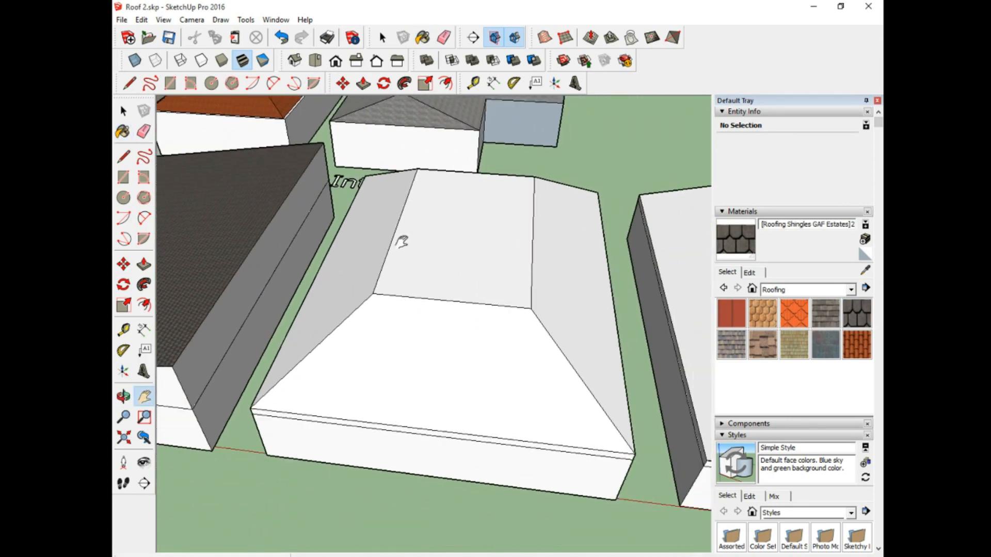
pyautogui.moveTo(500, 283)
pyautogui.mouseDown(button='middle')
pyautogui.moveTo(405, 274)
pyautogui.moveTo(348, 311)
pyautogui.mouseUp(button='middle')
pyautogui.click(795, 315)
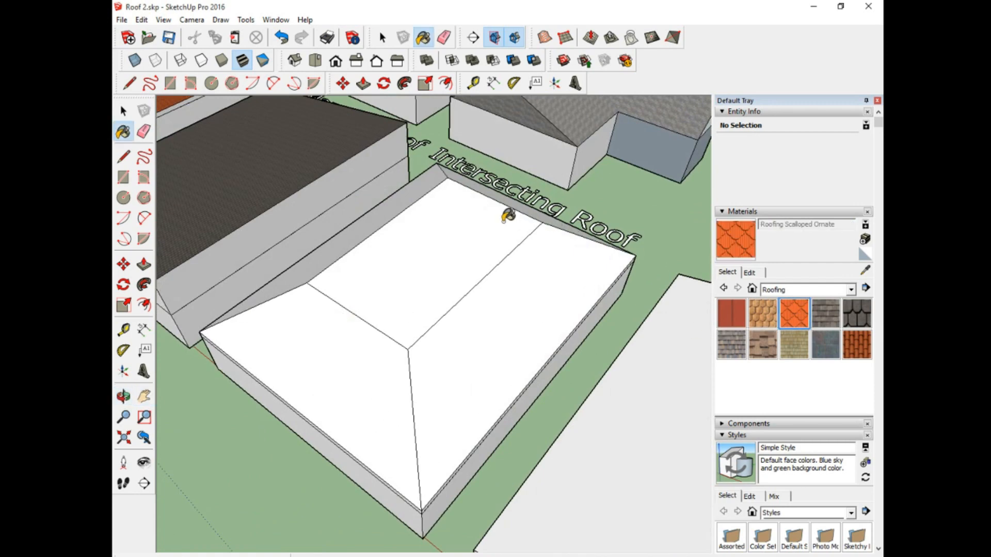
pyautogui.click(505, 216)
pyautogui.click(457, 178)
pyautogui.click(425, 185)
pyautogui.click(332, 381)
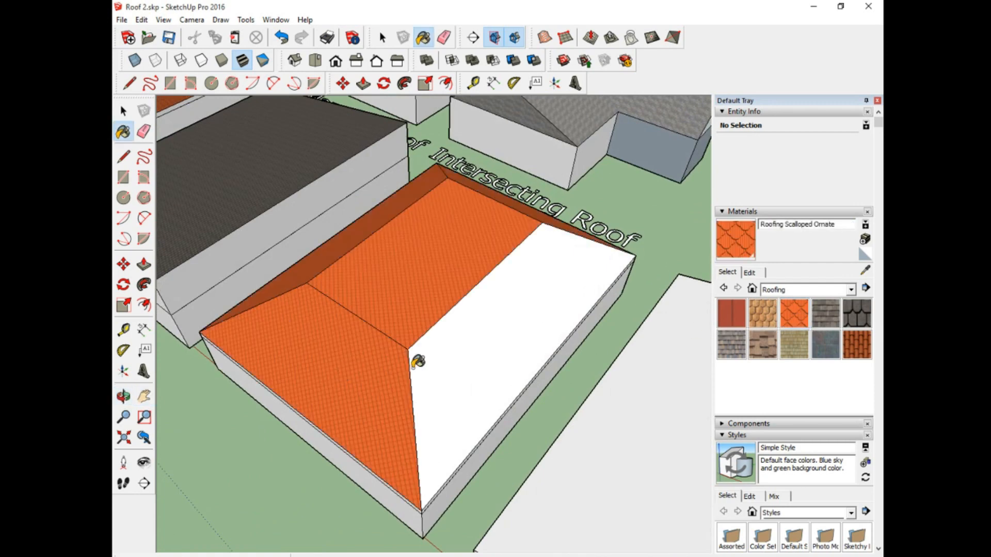
pyautogui.click(416, 361)
# - Paint the main slopes and the projecting wing of the sixth building's intersecting roof with Roofing Shingles Variable, and check it from several sides
pyautogui.scroll(-2, 242, 324)
pyautogui.click(147, 400)
pyautogui.moveTo(508, 346)
pyautogui.mouseDown()
pyautogui.moveTo(484, 285)
pyautogui.moveTo(447, 257)
pyautogui.mouseUp()
pyautogui.scroll(-2, 513, 290)
pyautogui.moveTo(511, 290); pyautogui.dragTo(405, 258)
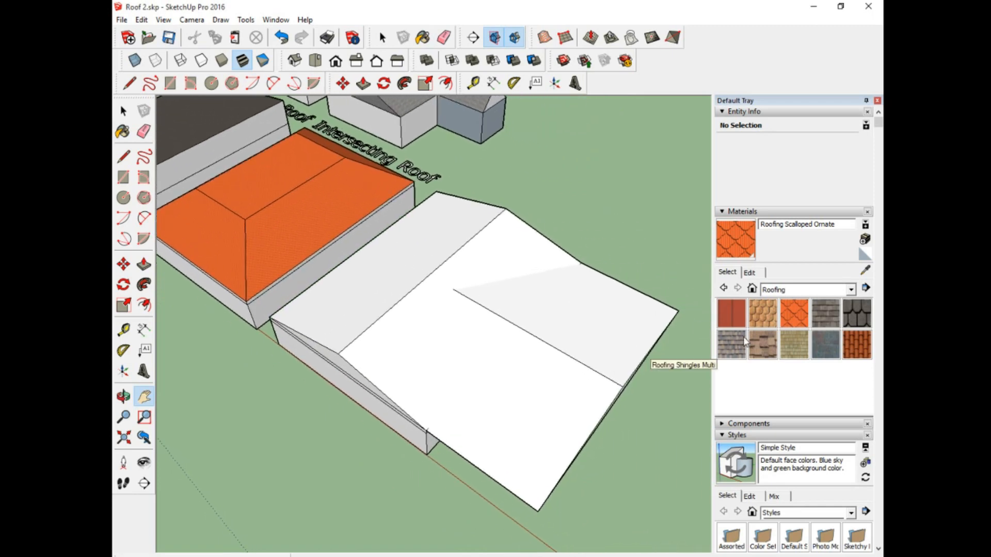
pyautogui.click(763, 343)
pyautogui.click(447, 228)
pyautogui.click(473, 265)
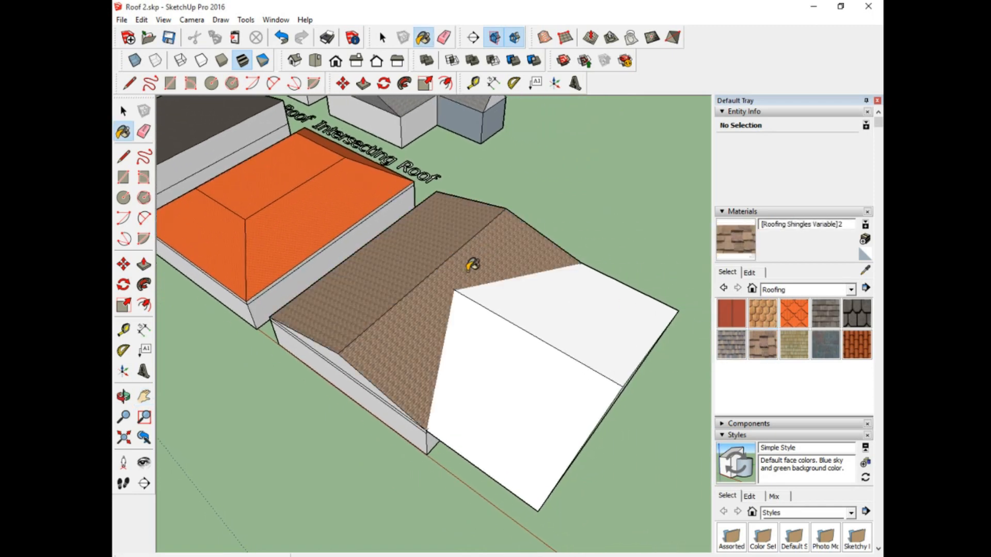
pyautogui.click(497, 335)
pyautogui.click(542, 293)
pyautogui.moveTo(492, 322)
pyautogui.mouseDown(button='middle')
pyautogui.moveTo(624, 243)
pyautogui.moveTo(463, 259)
pyautogui.moveTo(472, 308)
pyautogui.mouseUp(button='middle')
pyautogui.moveTo(627, 239)
pyautogui.mouseDown(button='middle')
pyautogui.moveTo(259, 332)
pyautogui.moveTo(331, 221)
pyautogui.mouseUp(button='middle')
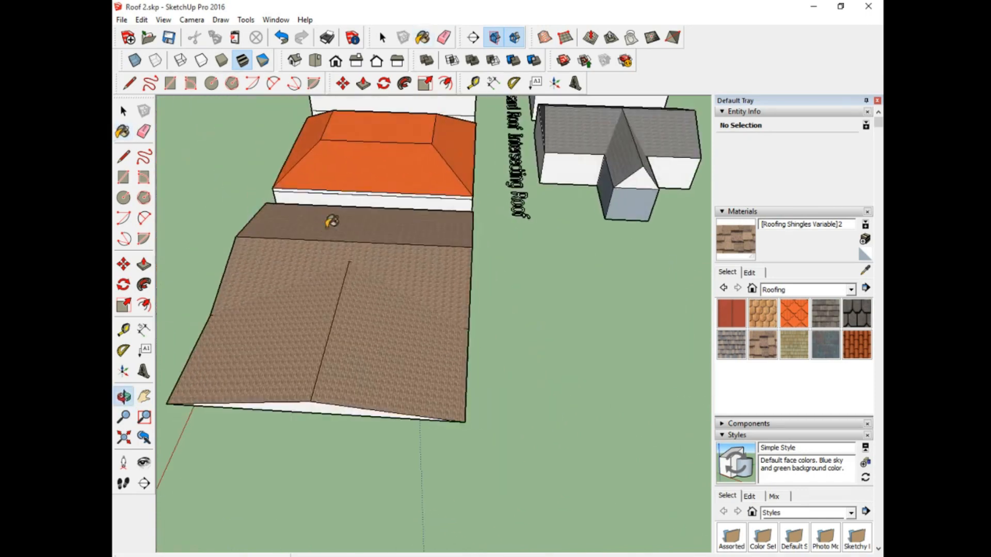
pyautogui.moveTo(498, 279); pyautogui.dragTo(468, 241, button='middle')
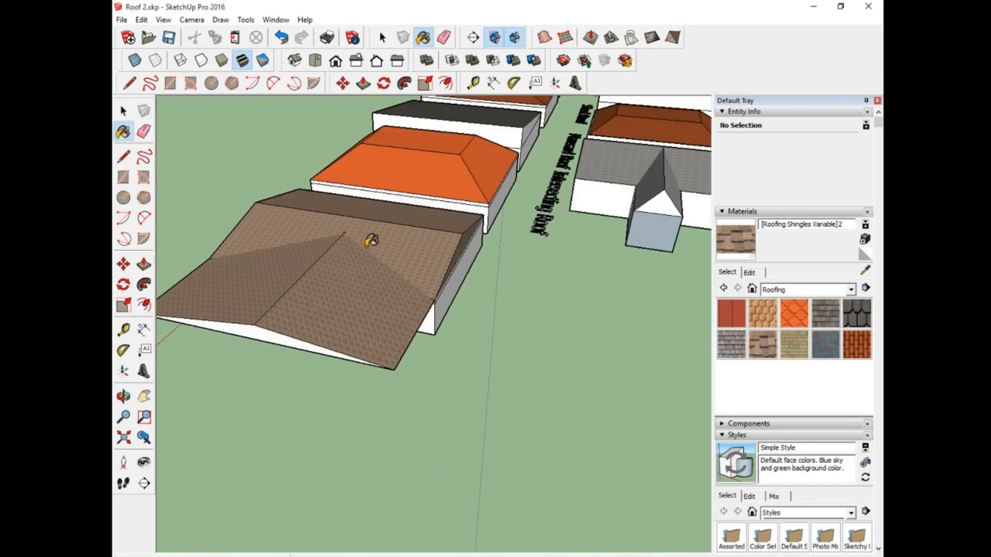
pyautogui.moveTo(297, 239); pyautogui.dragTo(464, 392, button='middle')
# - Draw a vertical centre line on the front gable end of the first building, from the ridge to the wall's top edge
pyautogui.click(144, 396)
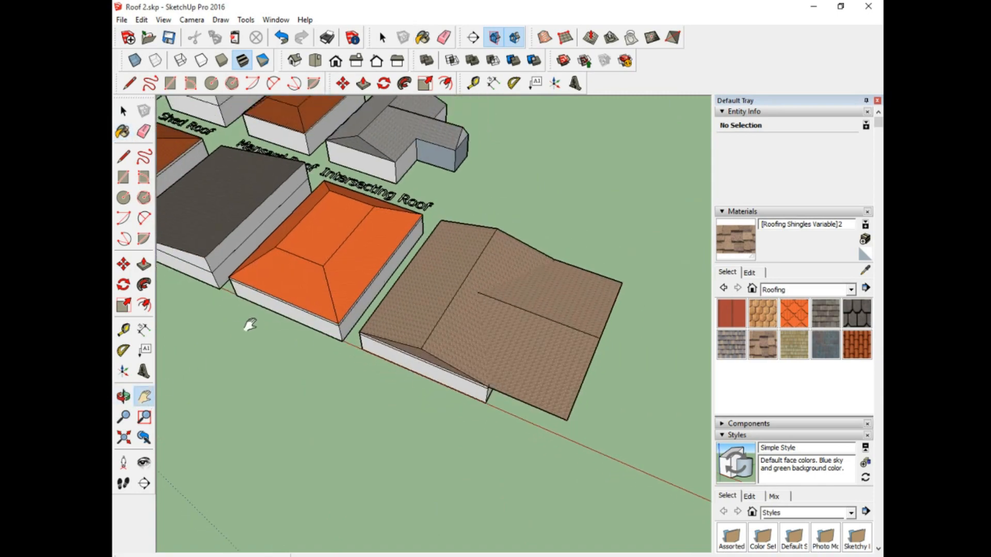
pyautogui.moveTo(250, 325); pyautogui.dragTo(531, 354)
pyautogui.moveTo(170, 211); pyautogui.dragTo(336, 268)
pyautogui.scroll(3, 370, 237)
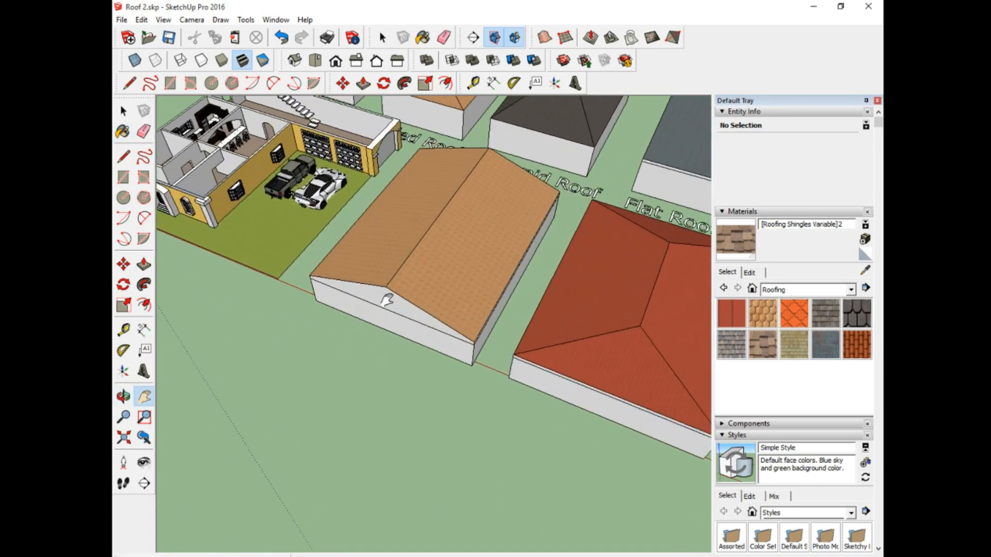
pyautogui.scroll(5, 386, 300)
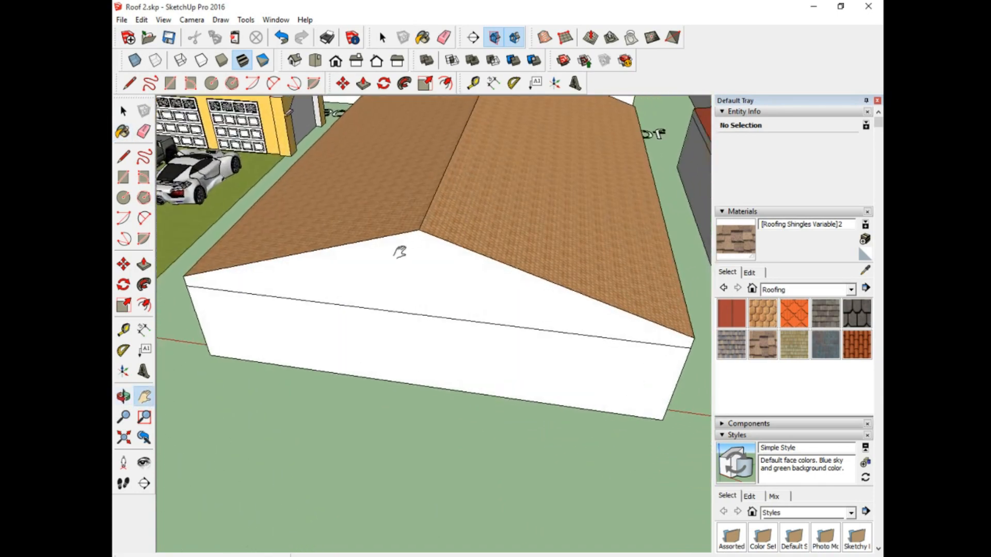
pyautogui.scroll(-3, 398, 253)
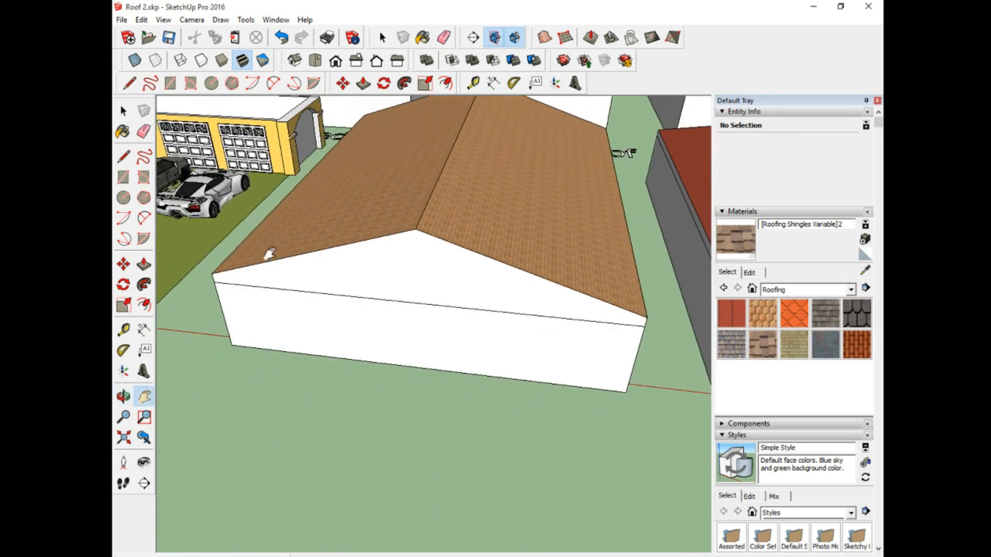
pyautogui.click(124, 156)
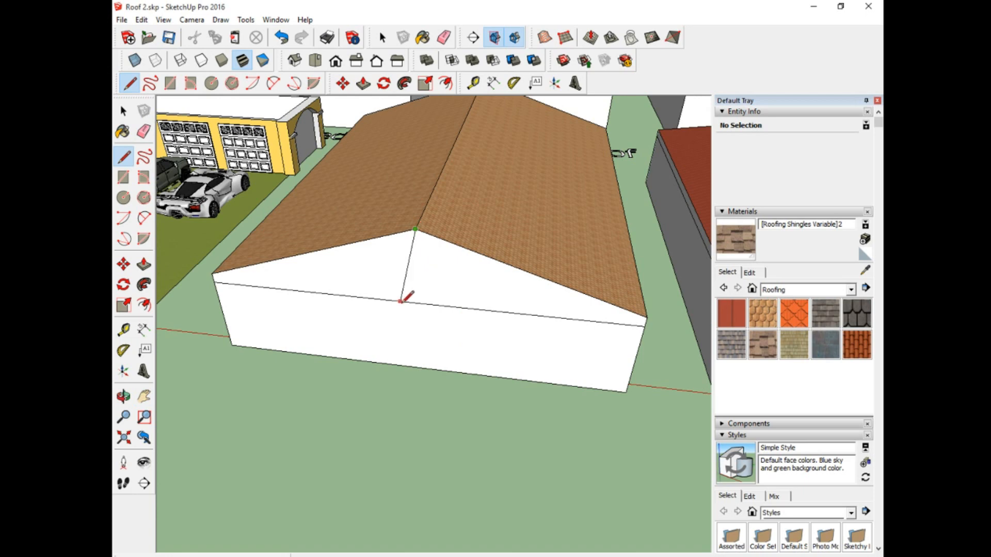
pyautogui.click(417, 303)
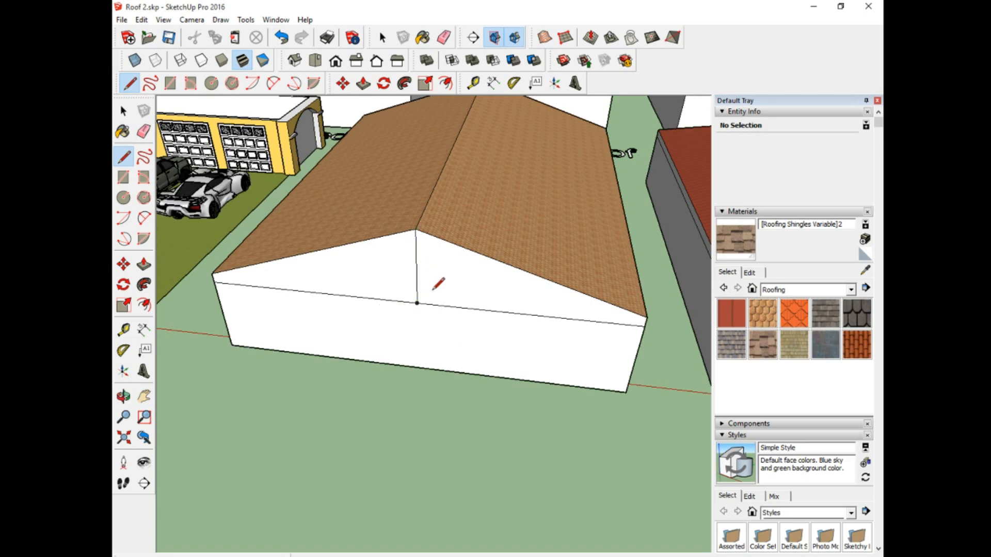
# - Draw two inner sloping lines just below the gable's roof edges to outline a narrow band, and erase the vertical centre line
pyautogui.moveTo(438, 283); pyautogui.dragTo(220, 252, button='middle')
pyautogui.click(220, 253)
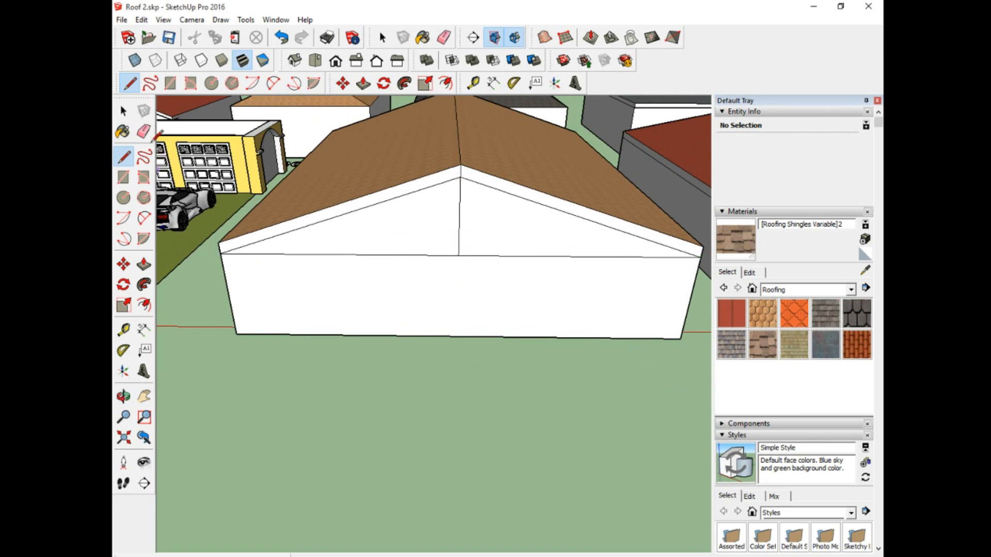
pyautogui.press('e')
pyautogui.click(459, 220)
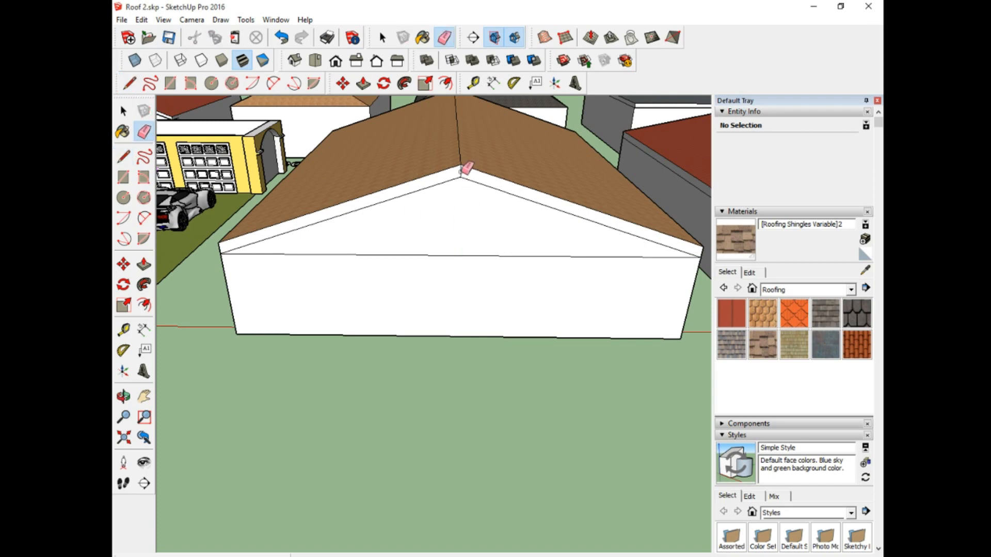
# - Extrude the narrow band along the gable's edges outward with Push/Pull to form a roof overhang in front of the wall
pyautogui.moveTo(479, 173)
pyautogui.mouseDown(button='middle')
pyautogui.moveTo(438, 188)
pyautogui.moveTo(246, 208)
pyautogui.moveTo(259, 213)
pyautogui.mouseUp(button='middle')
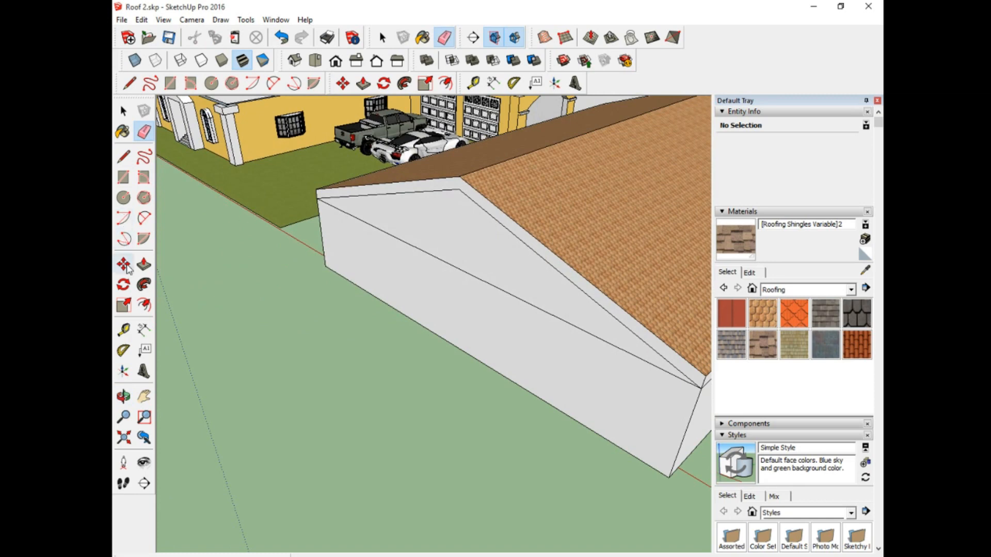
pyautogui.press('space')
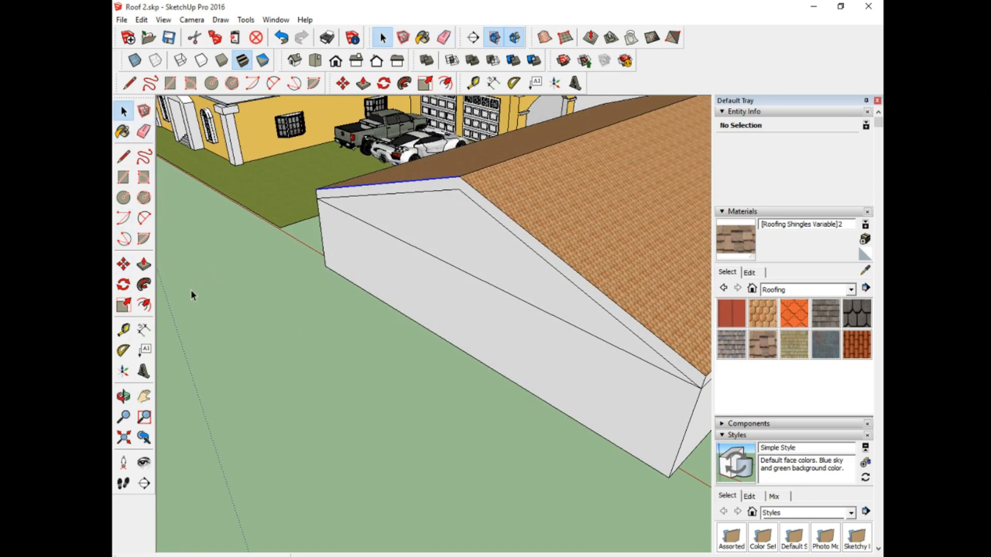
pyautogui.click(400, 186)
pyautogui.click(400, 187)
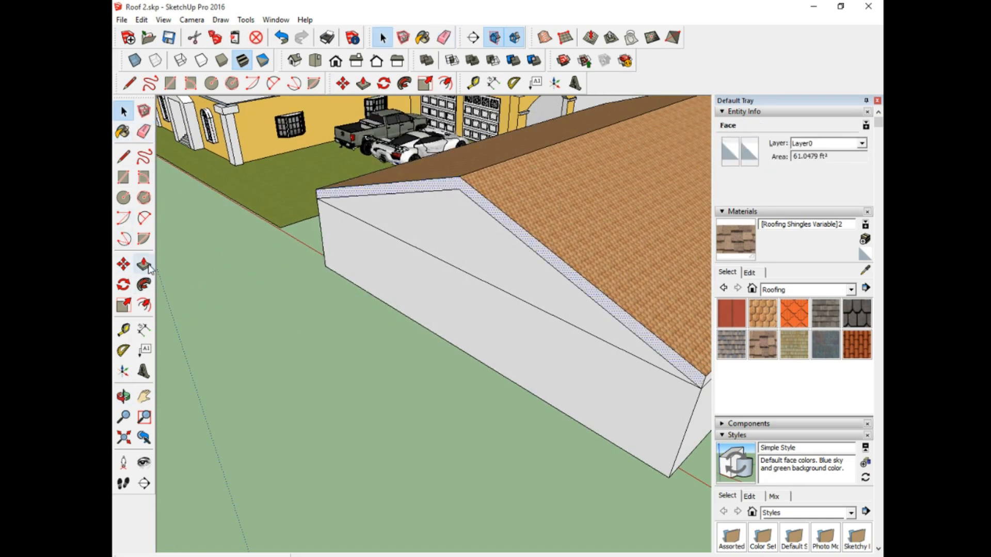
pyautogui.press('p')
pyautogui.moveTo(436, 186); pyautogui.dragTo(367, 209)
pyautogui.moveTo(367, 209); pyautogui.dragTo(299, 223, button='middle')
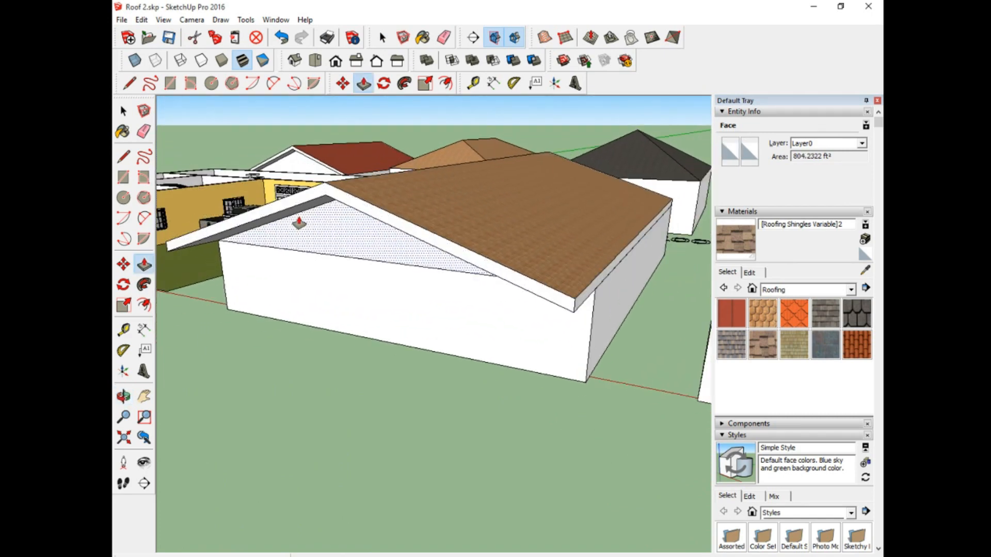